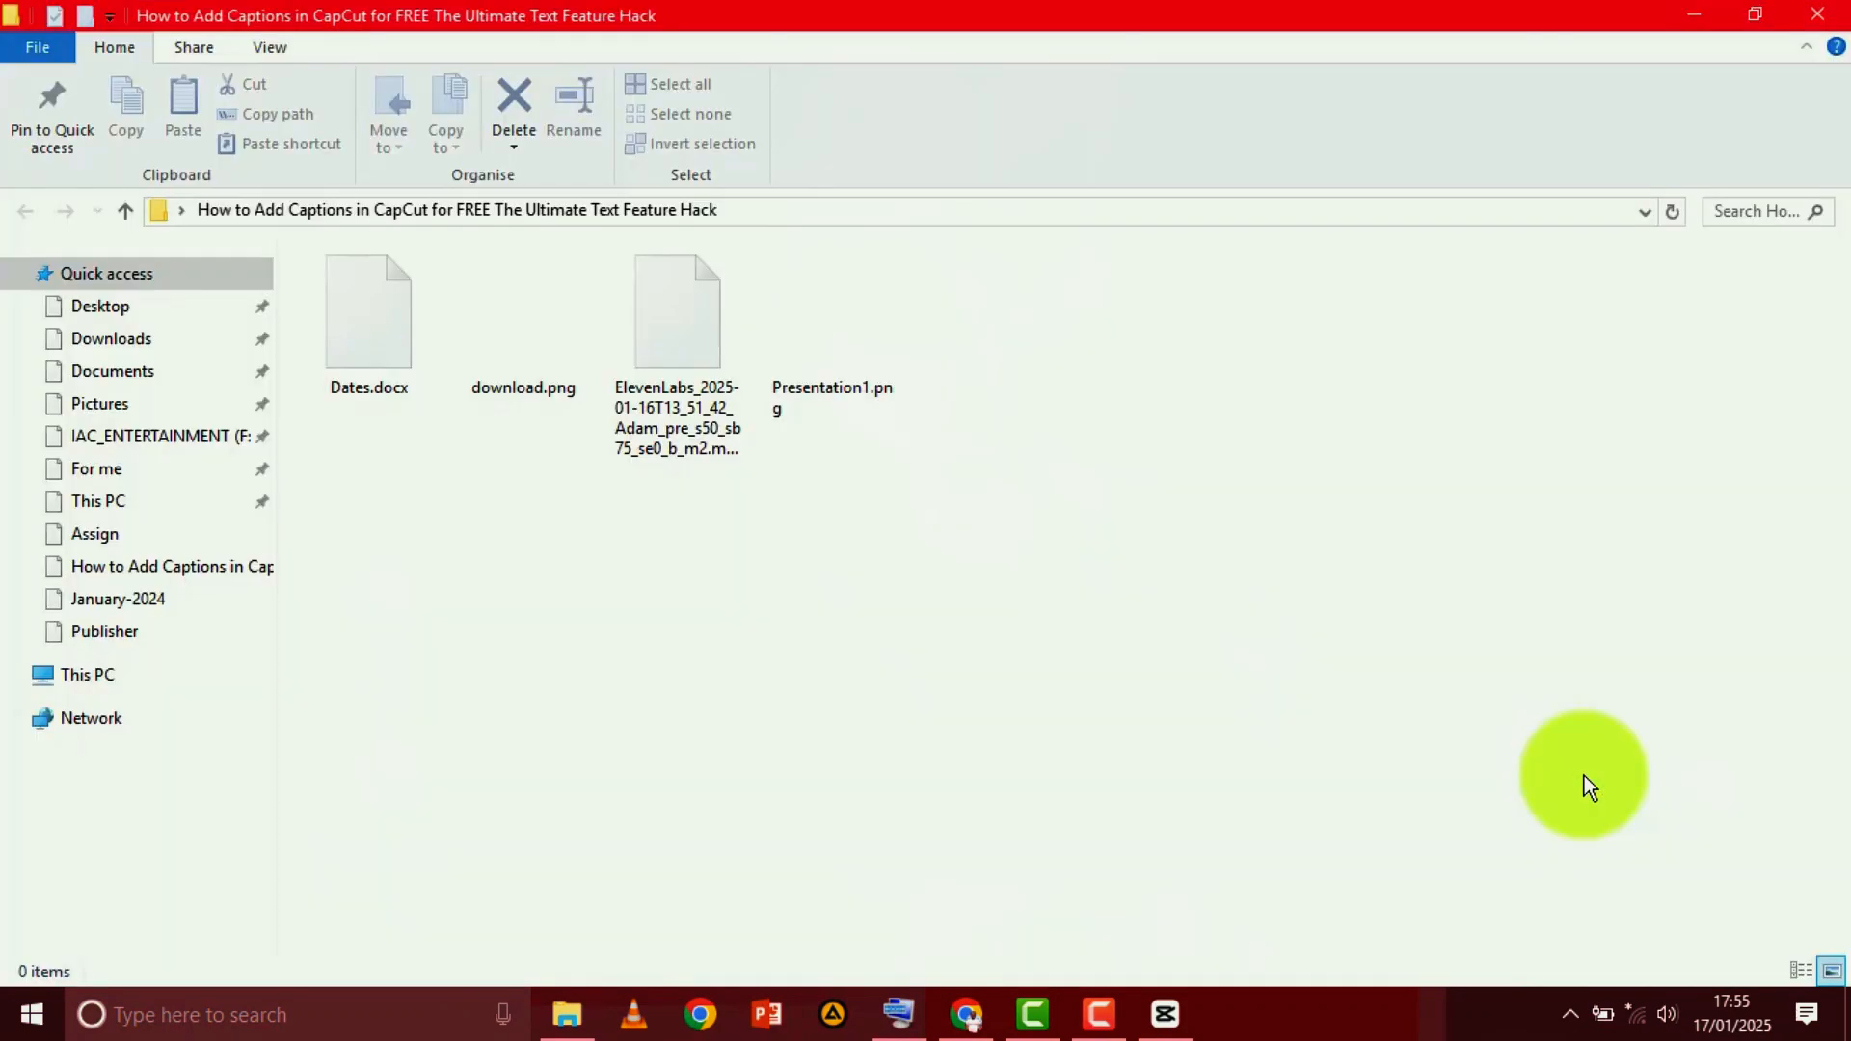
Import the ElevenLabs mp3 voiceover into the CapCut timeline and generate English auto captions from it without translation
drag(667, 372, 567, 828)
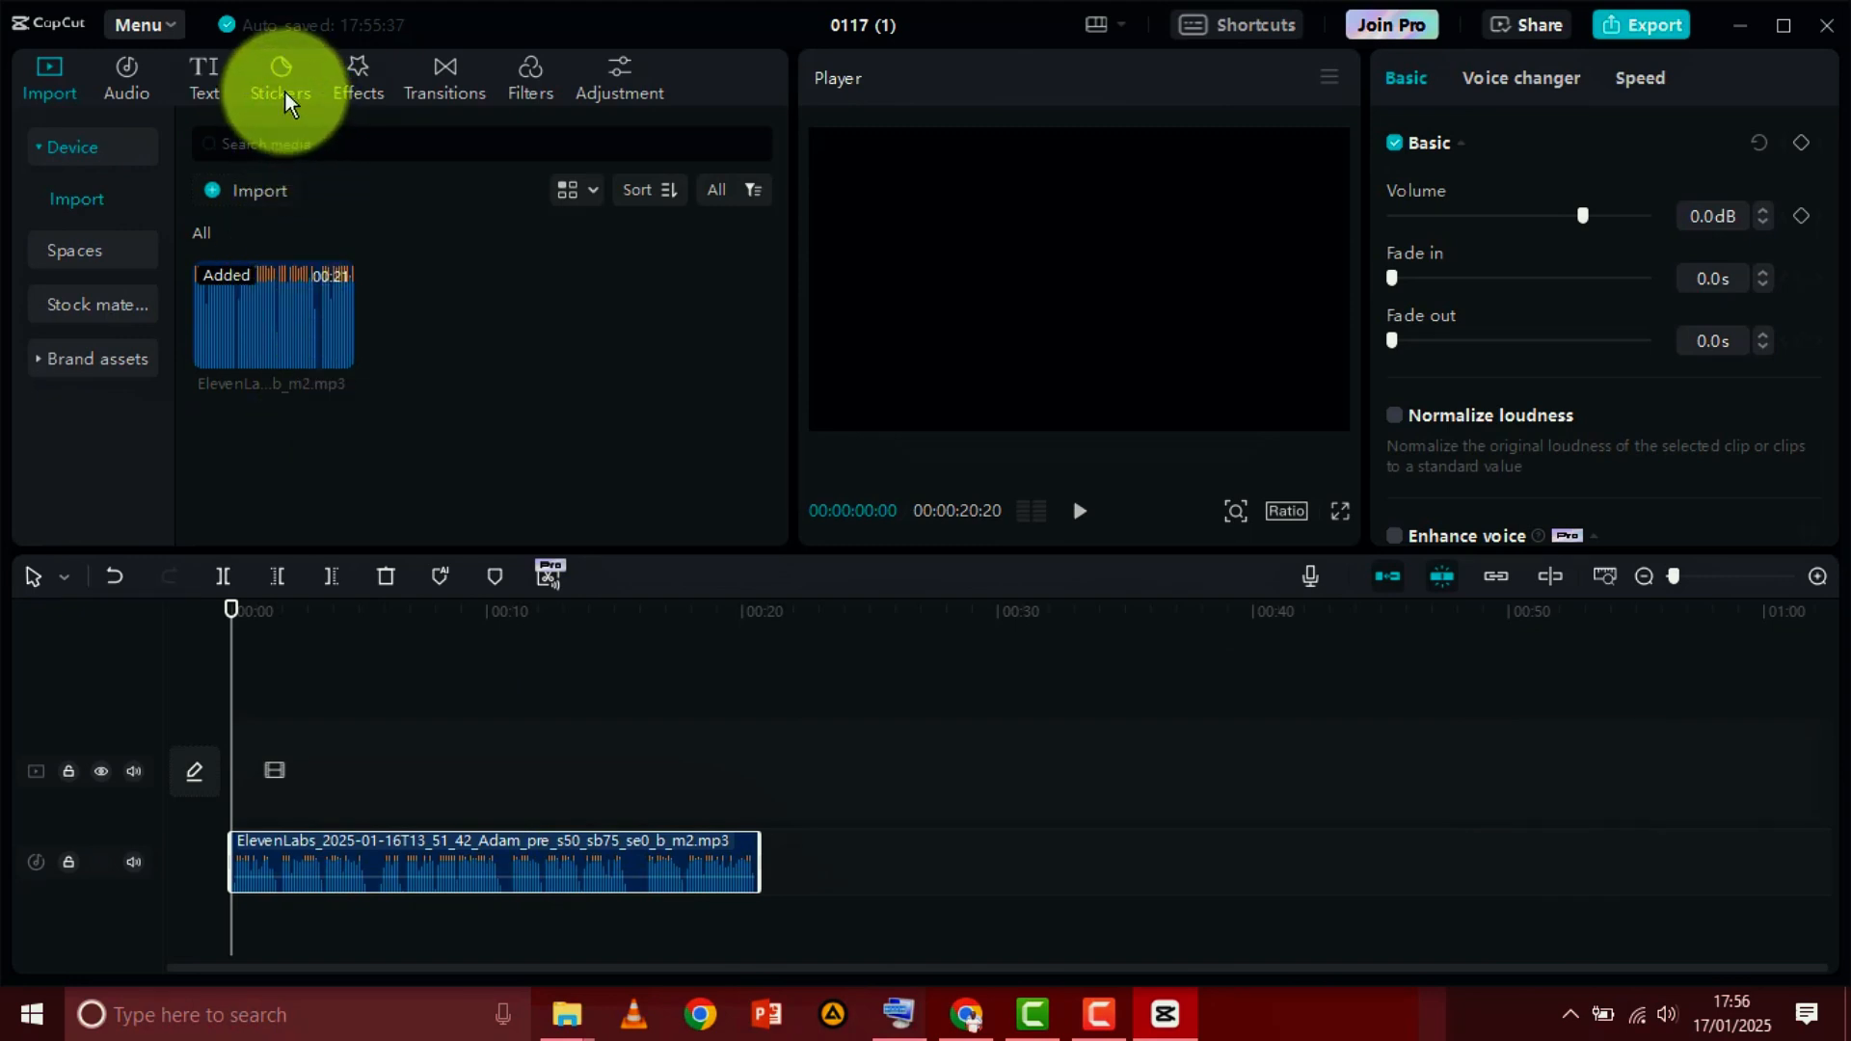
click(203, 70)
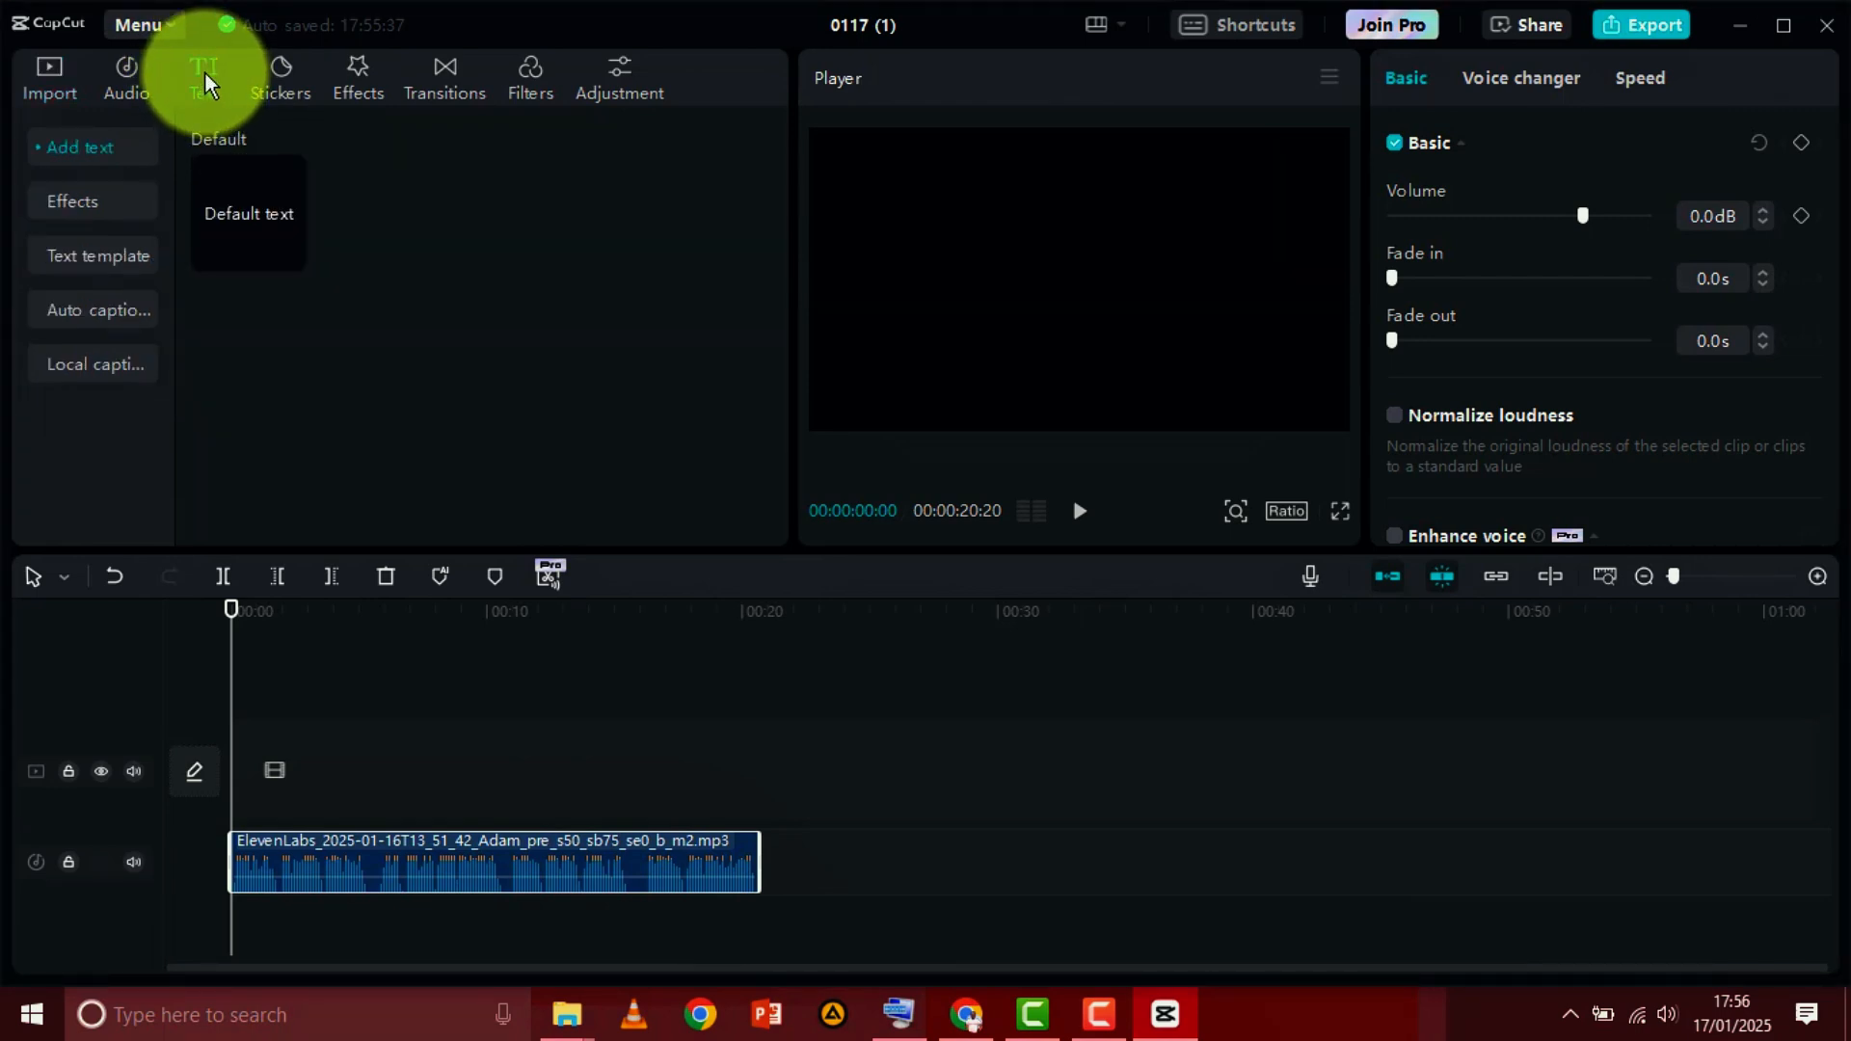
click(125, 311)
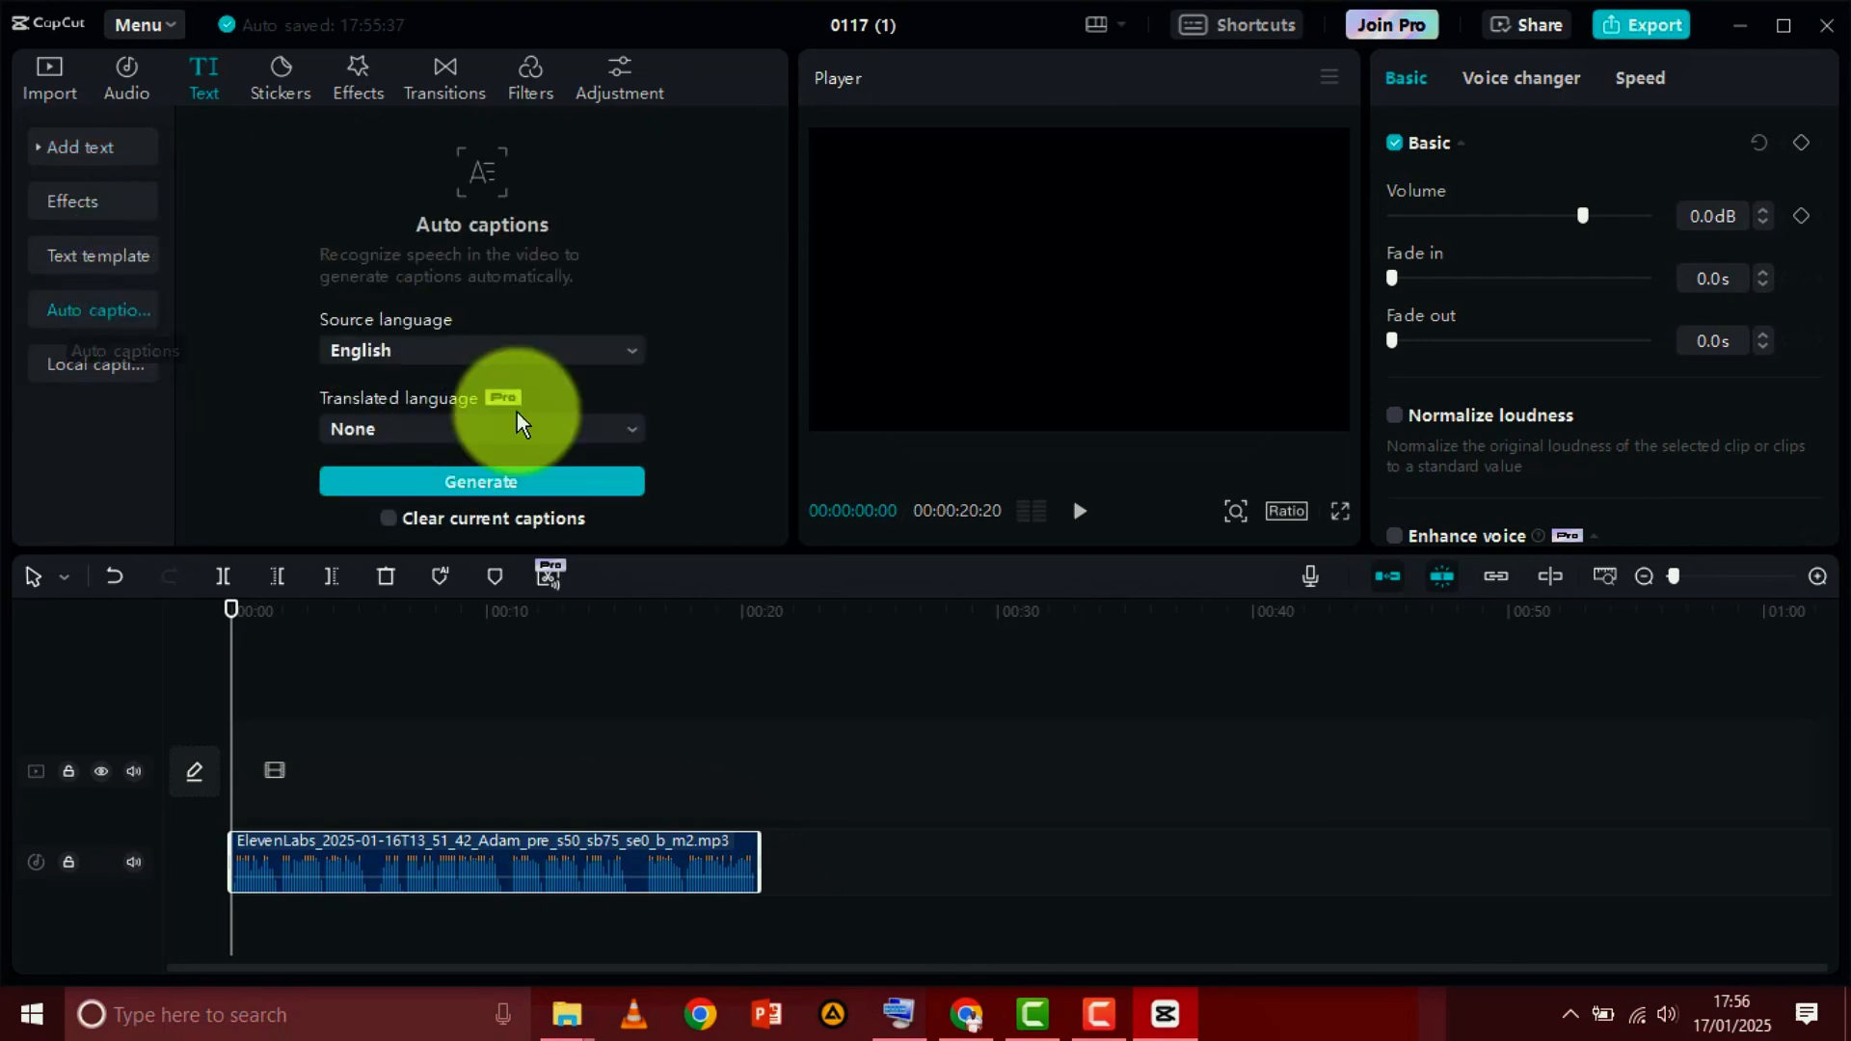
click(577, 480)
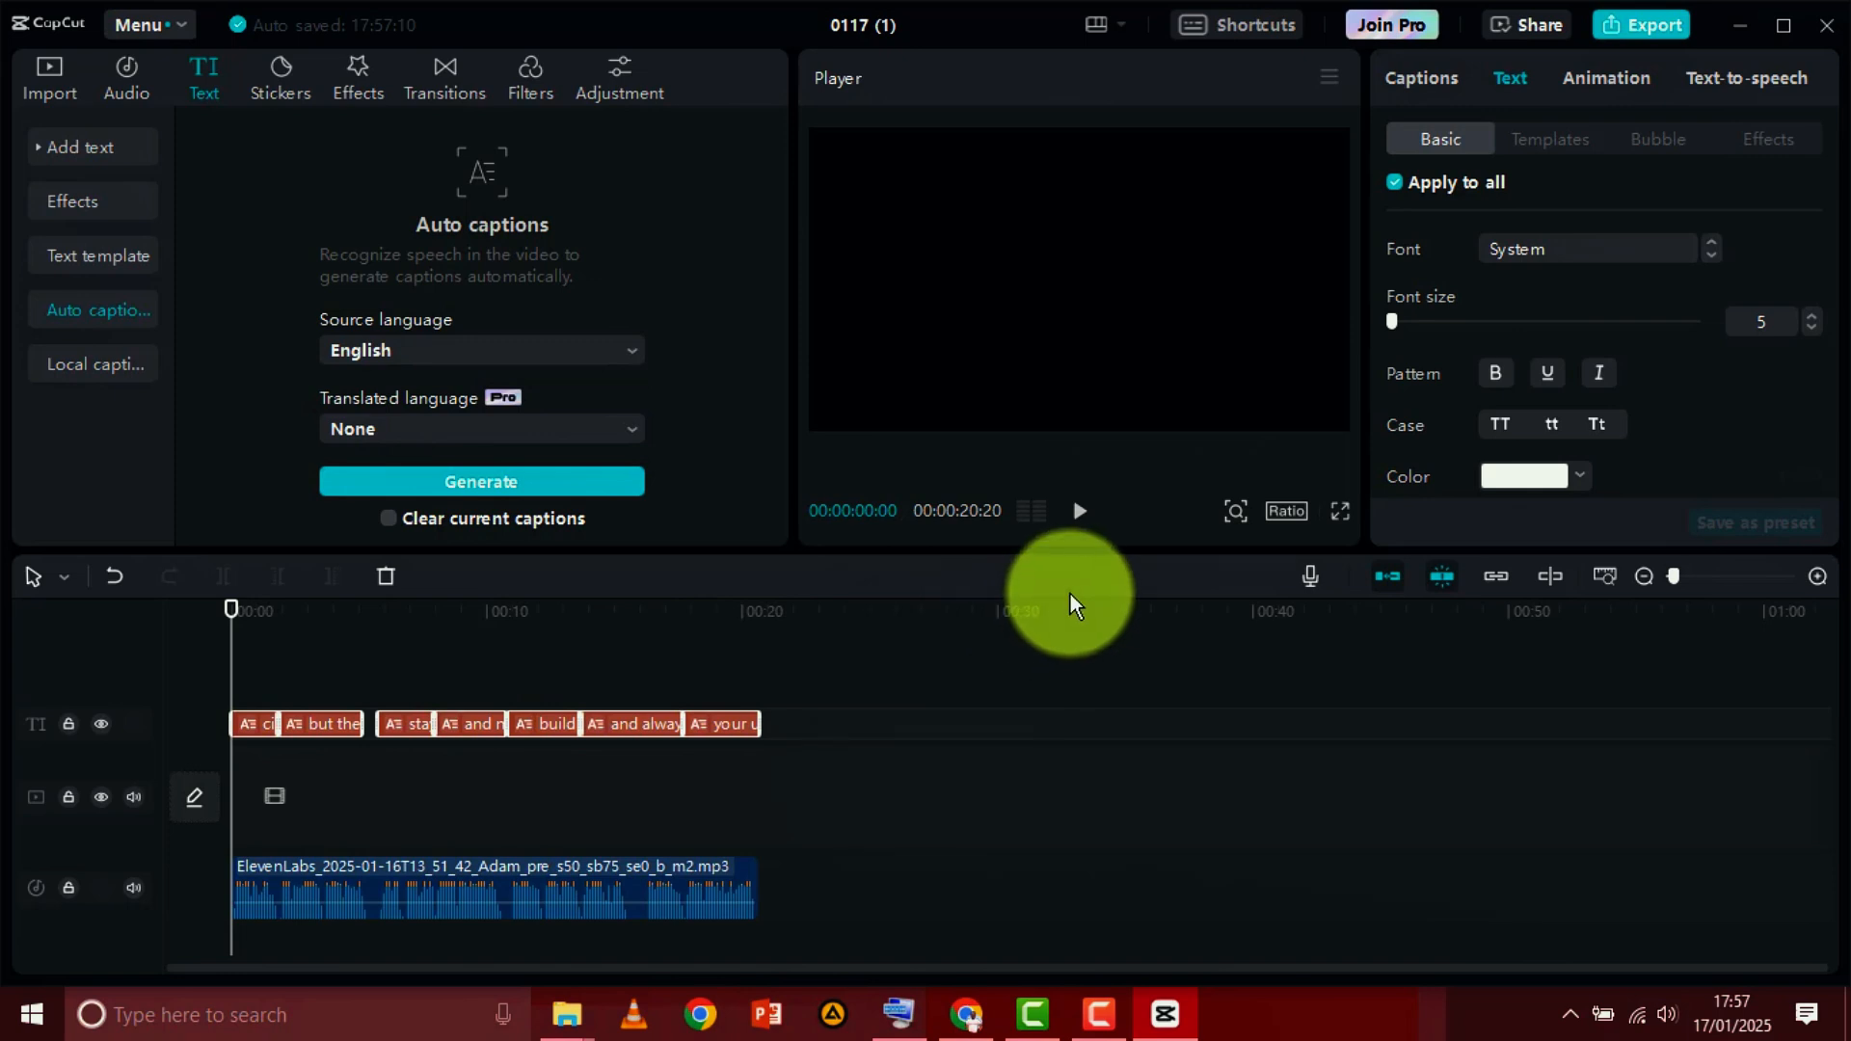
Play back the generated captions and check the caption options in the export settings without exporting
click(1080, 516)
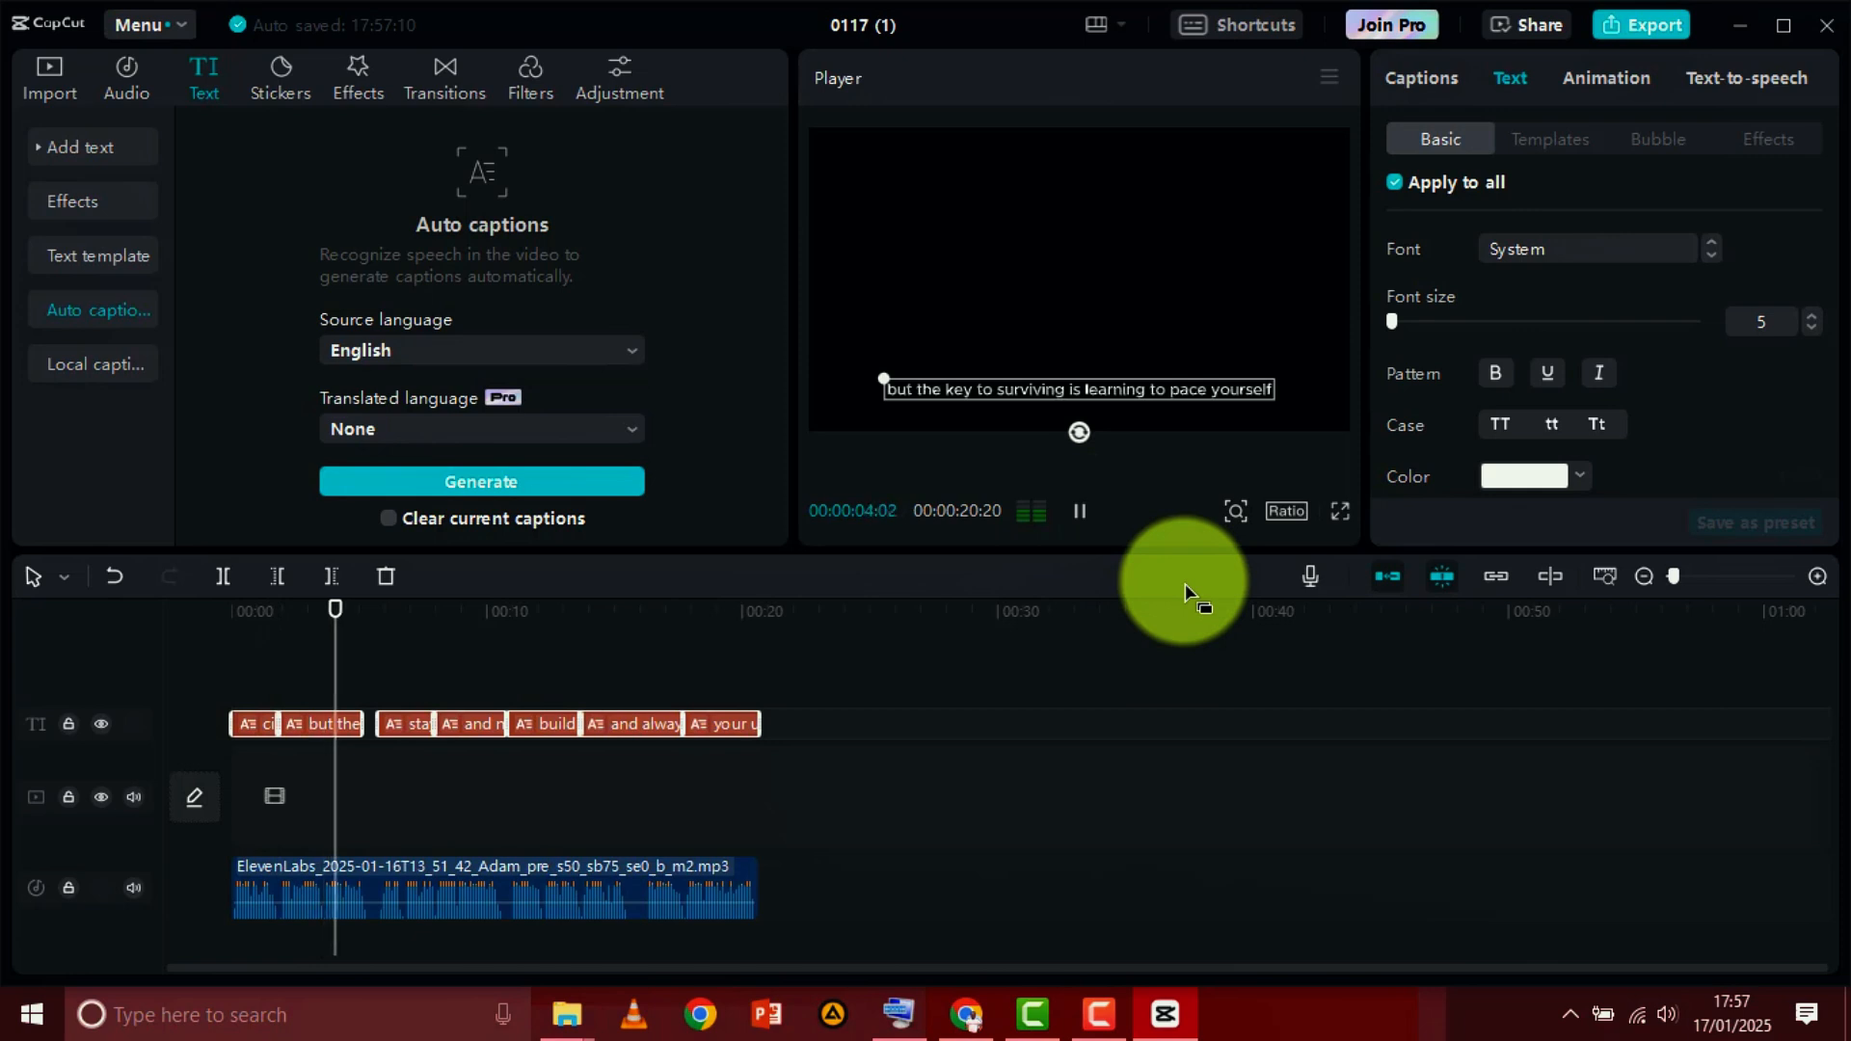
click(1079, 513)
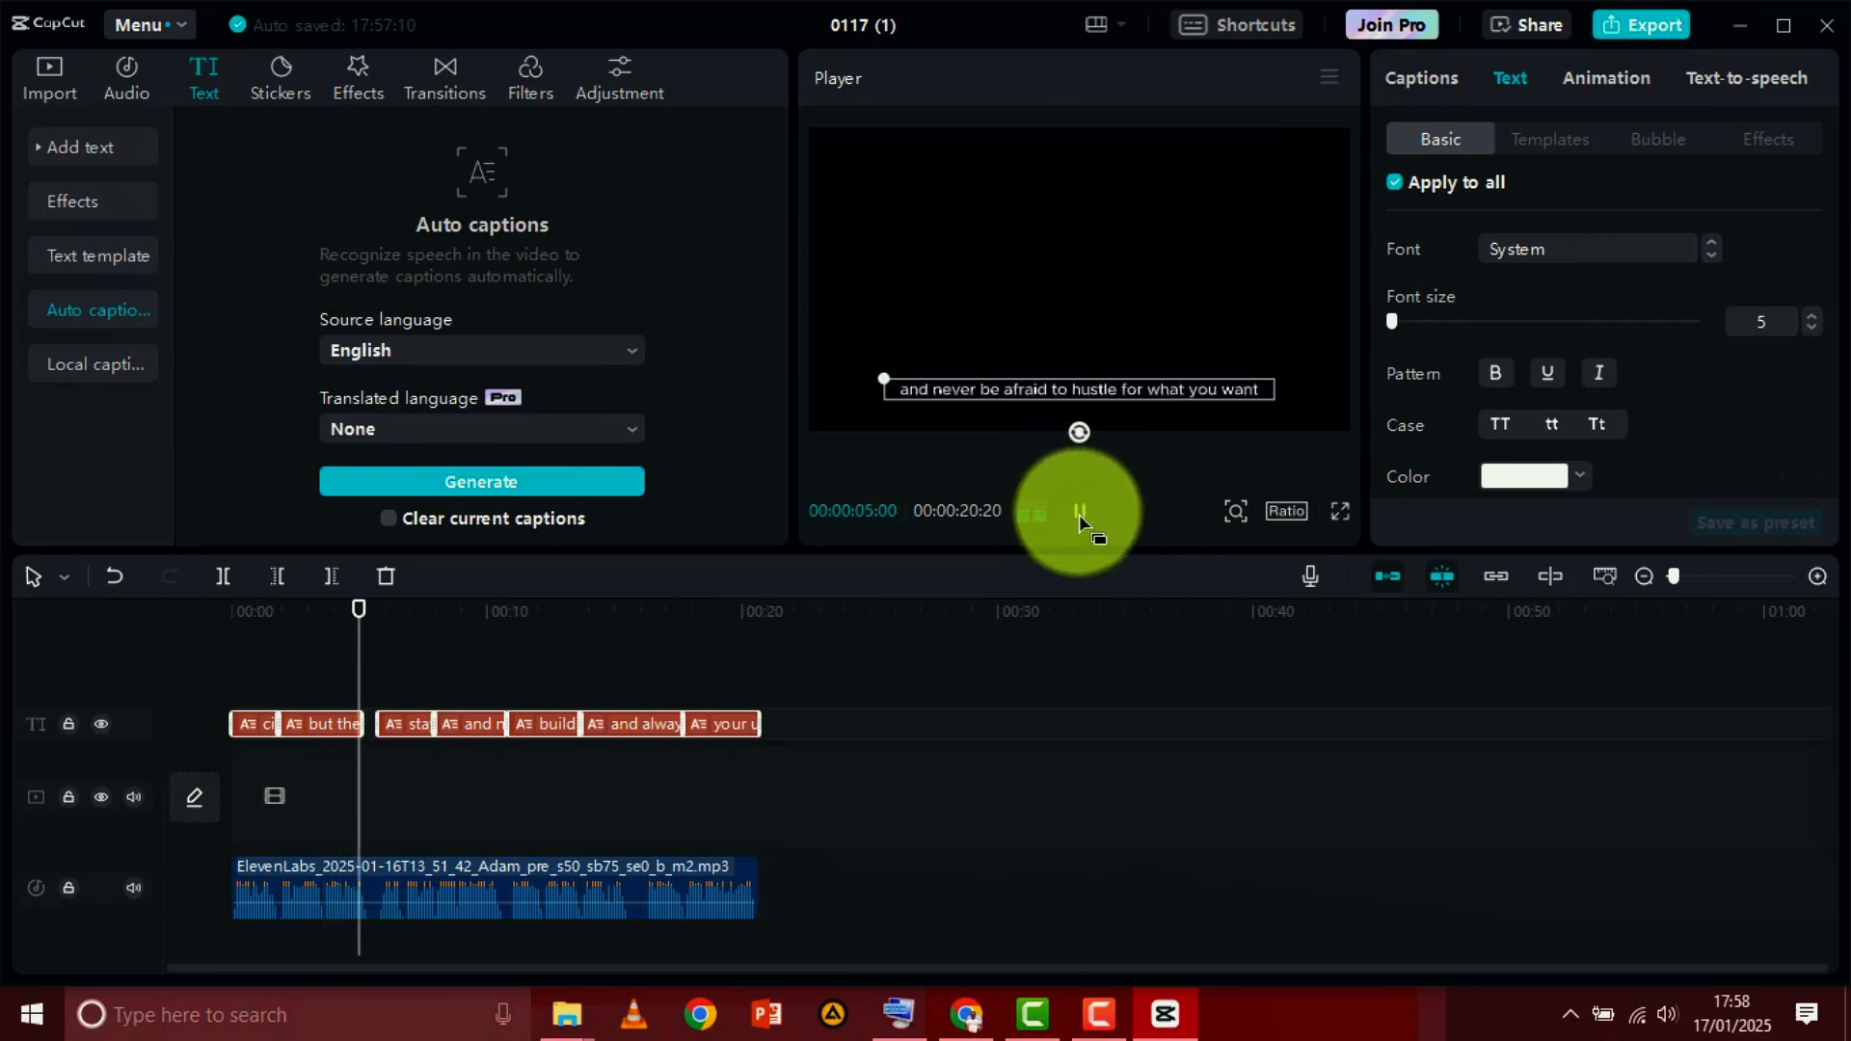
click(1078, 512)
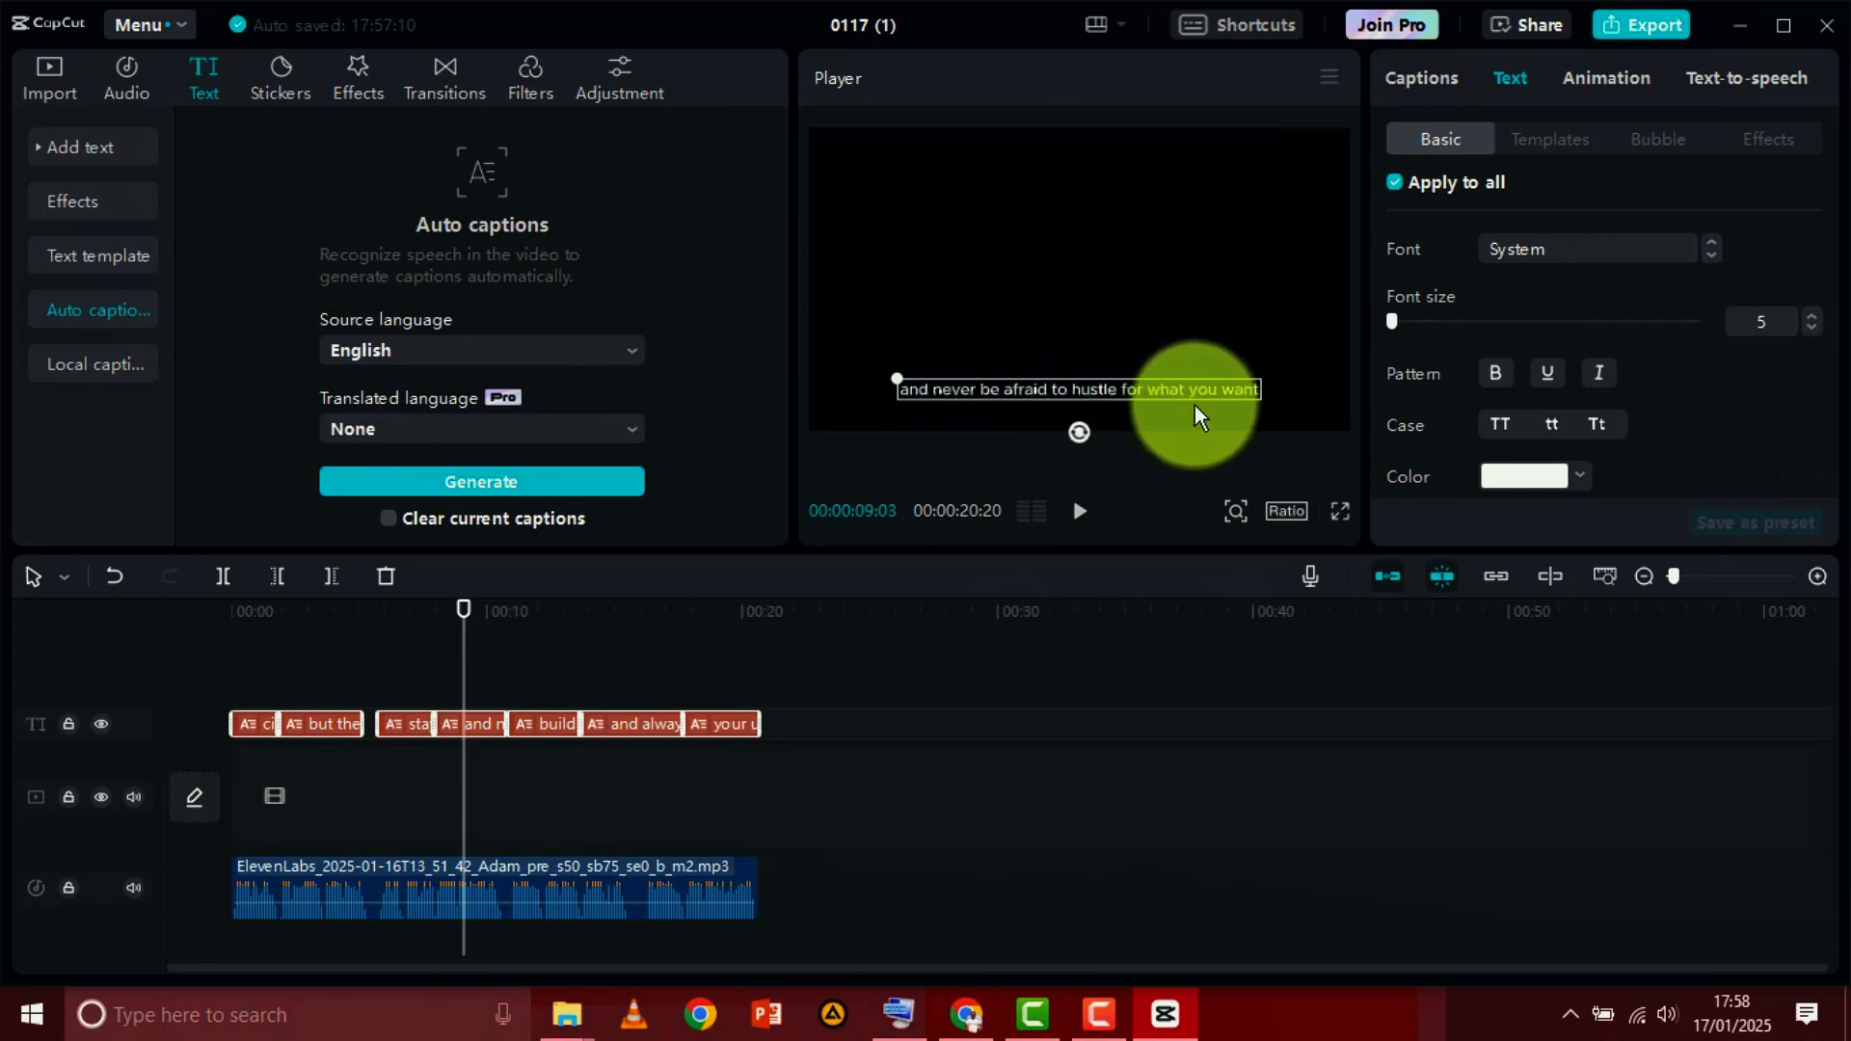
click(1641, 25)
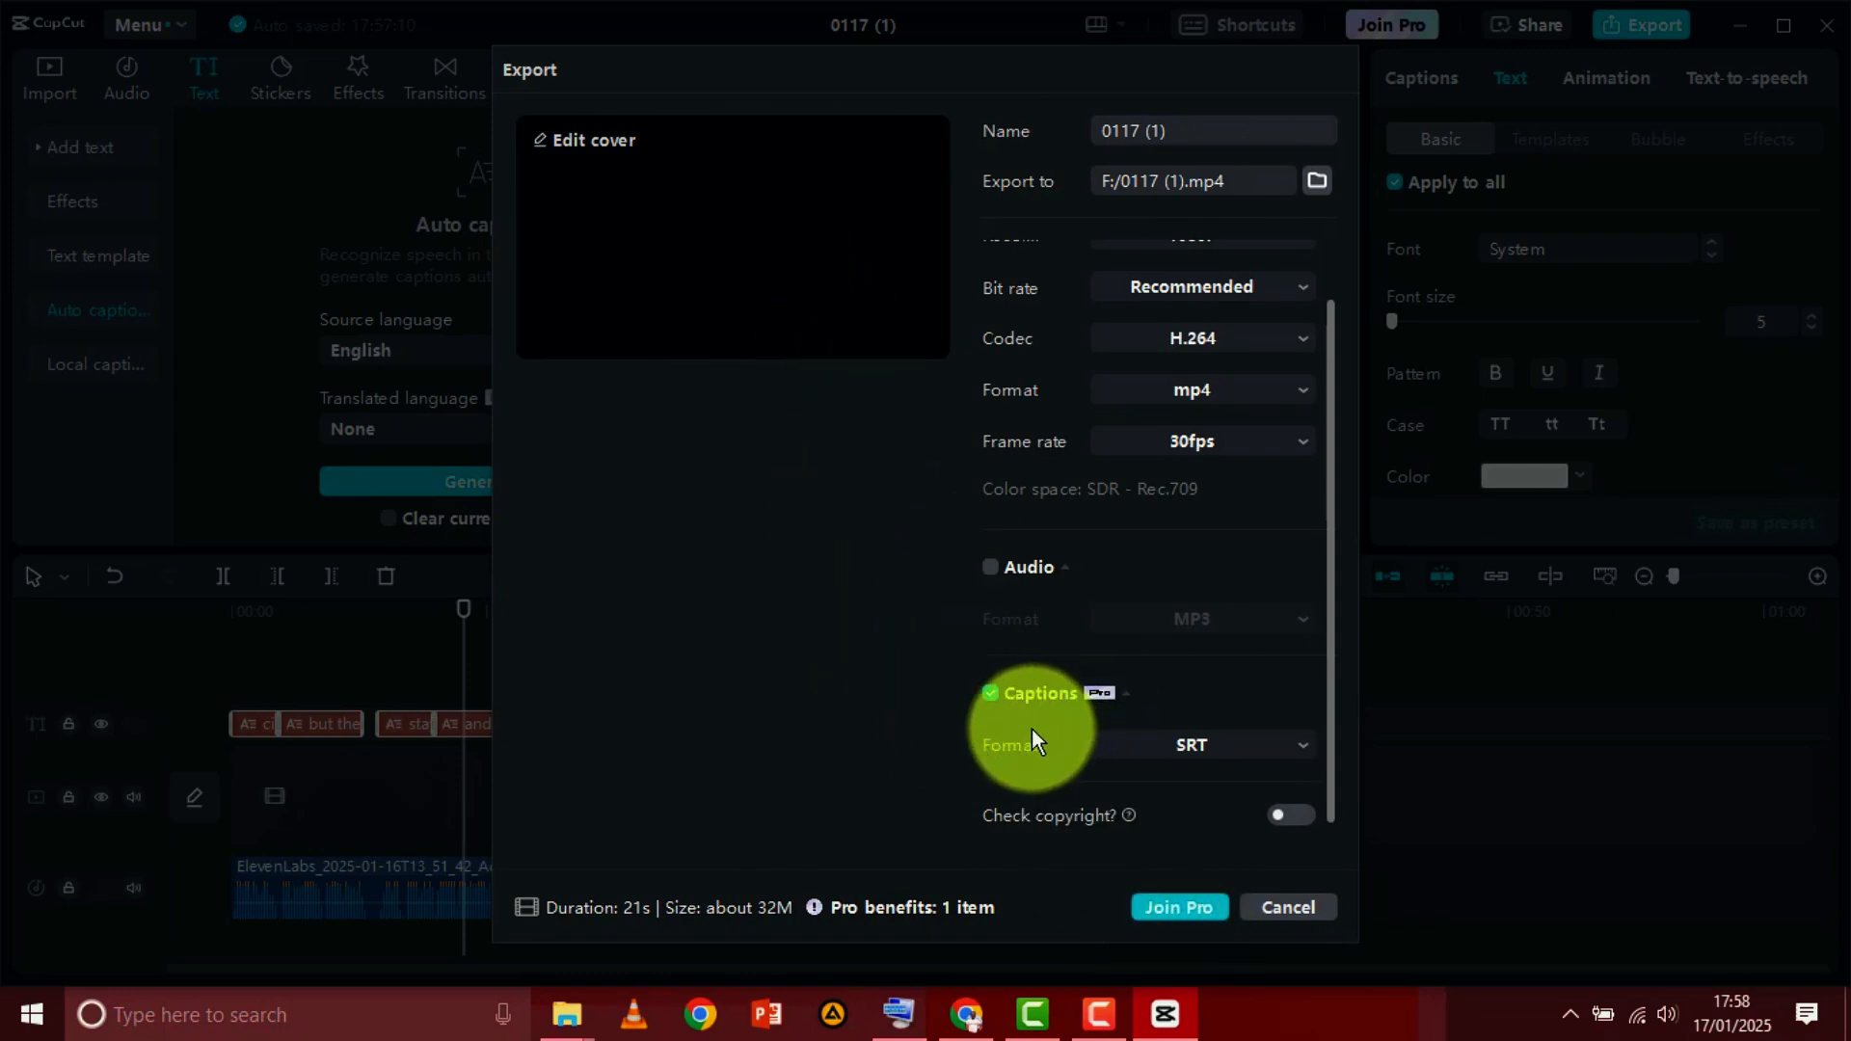
click(1297, 908)
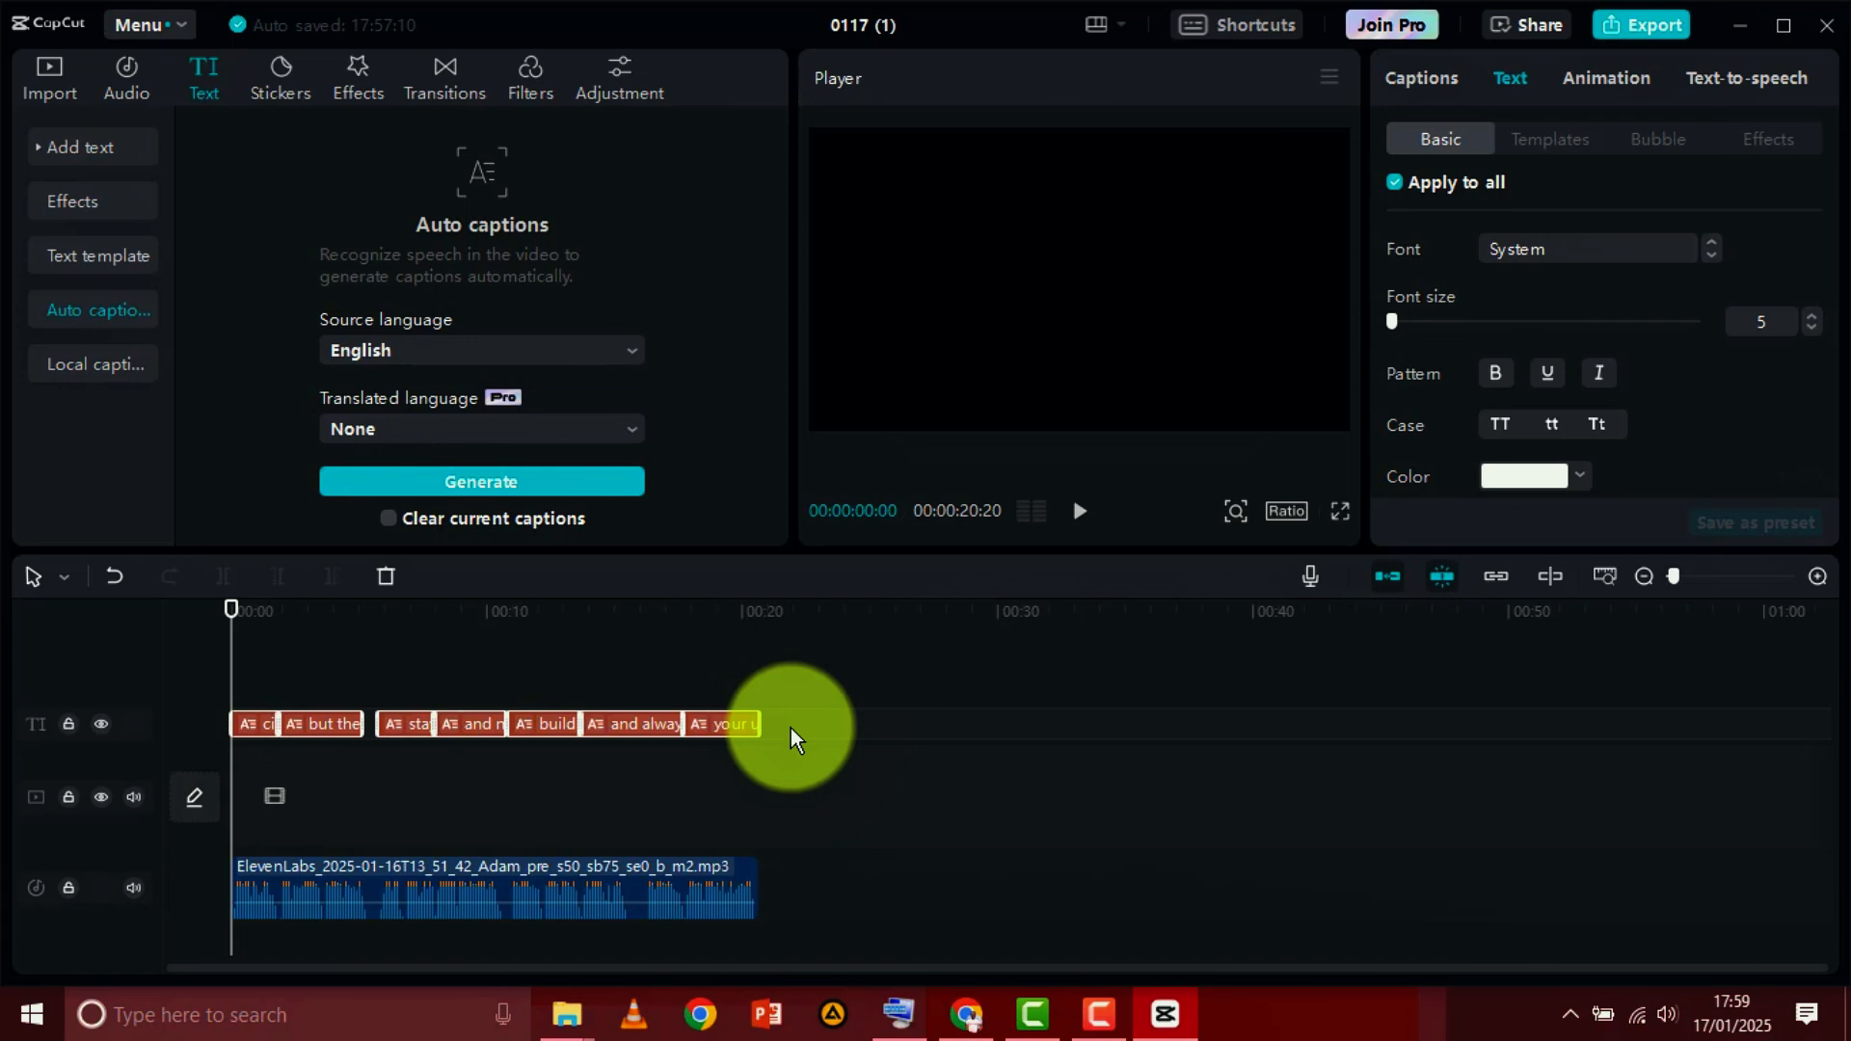
Delete all auto captions from the timeline and add a default text clip at the start of the voiceover
key(Delete)
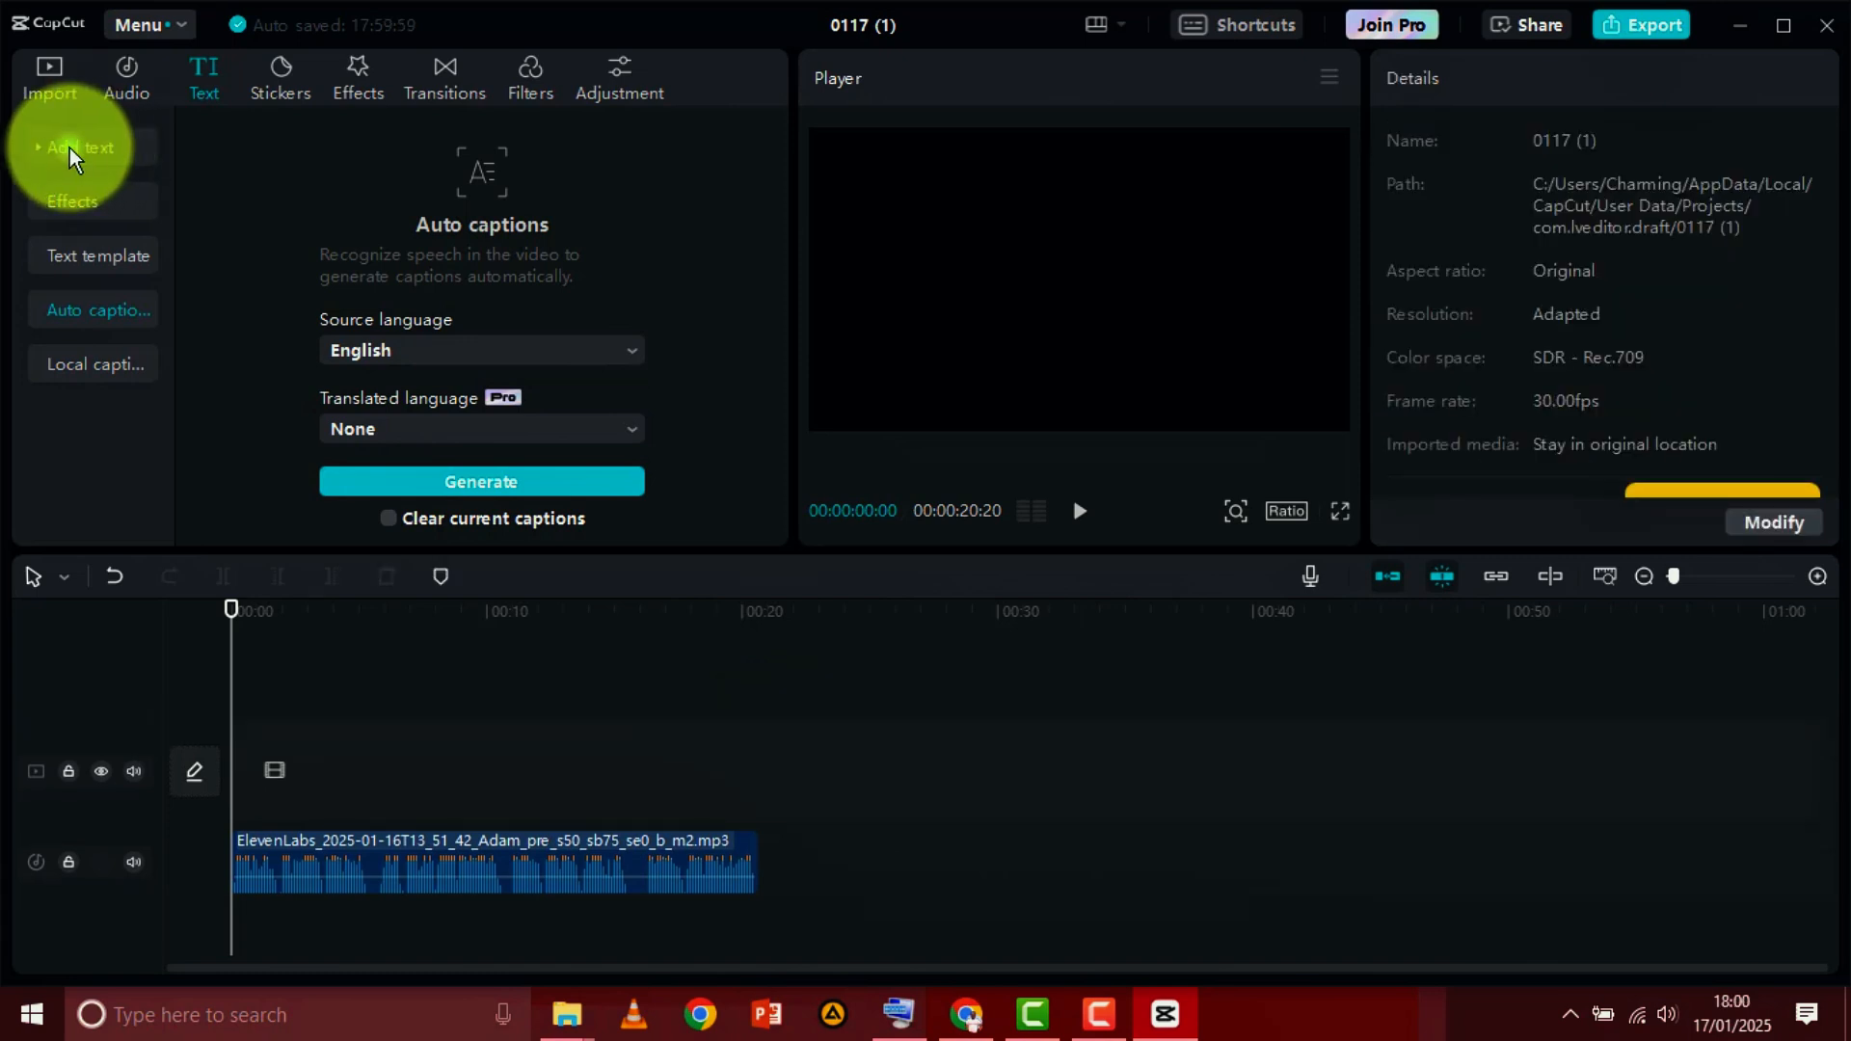
click(70, 148)
mouse_move(267, 241)
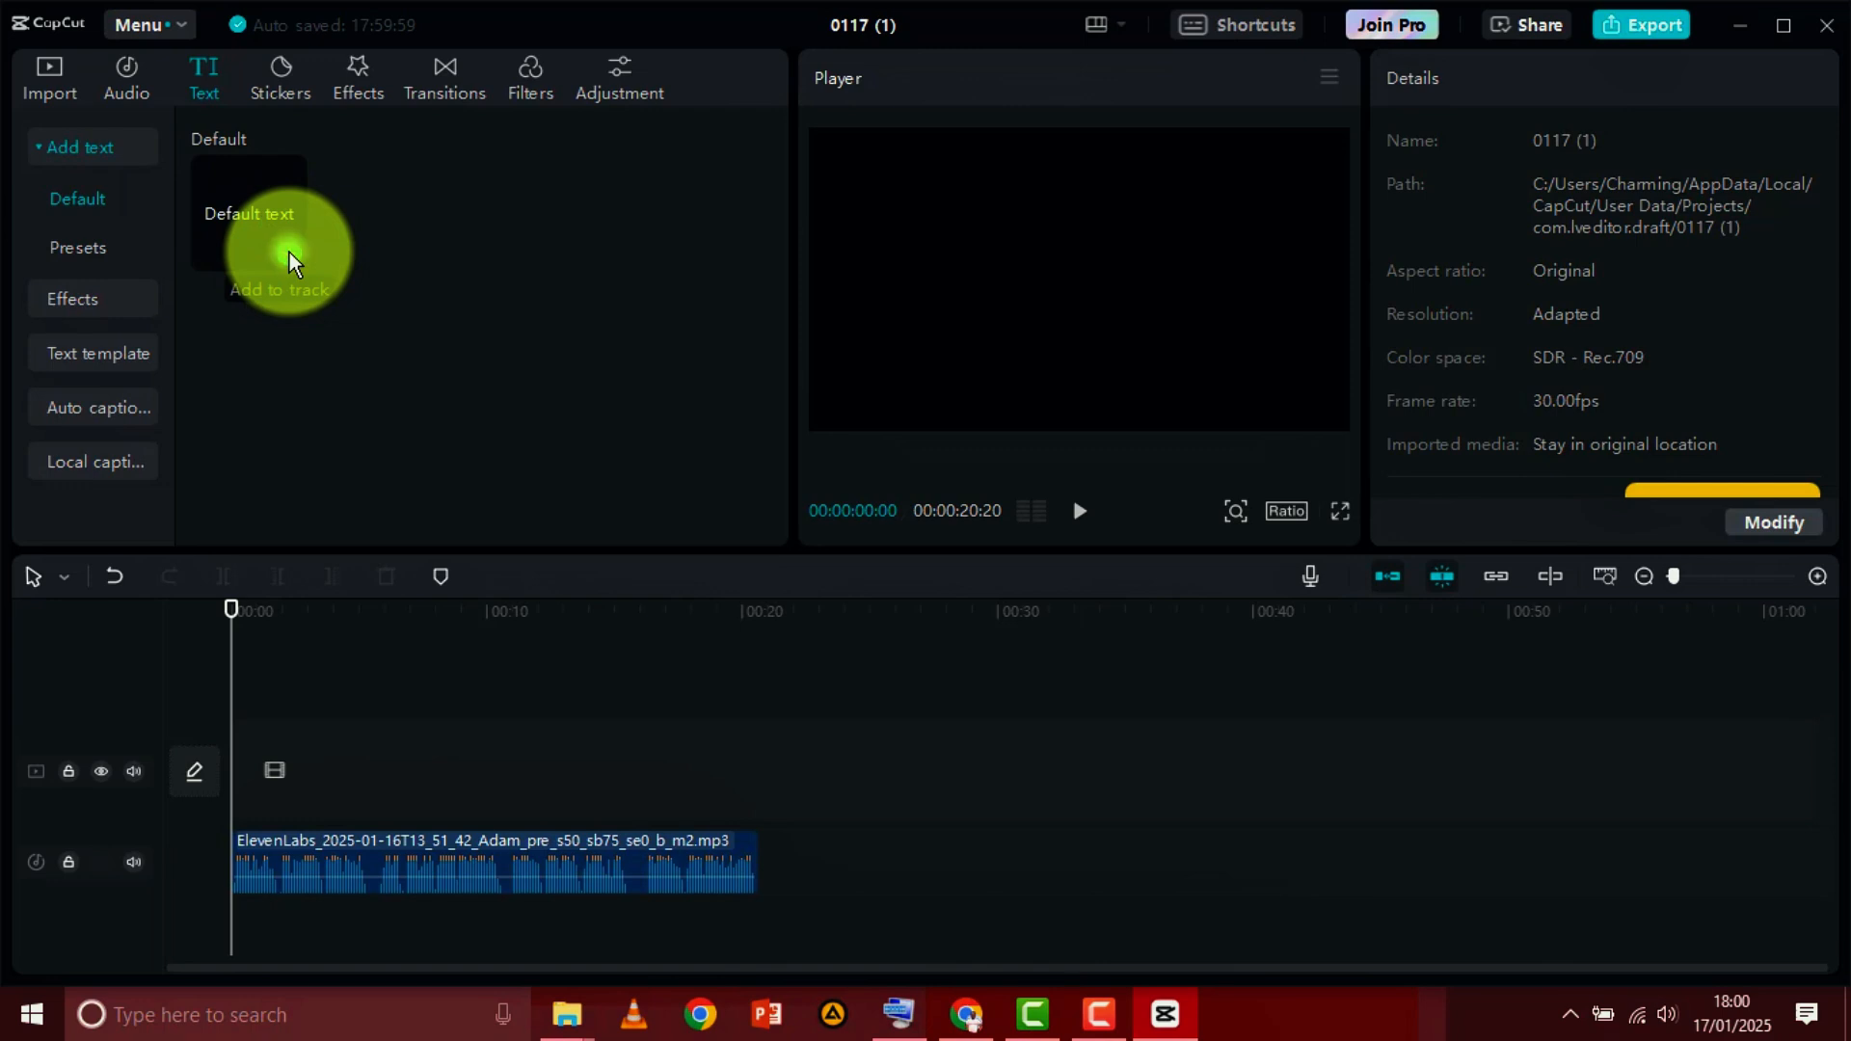
click(290, 253)
click(232, 612)
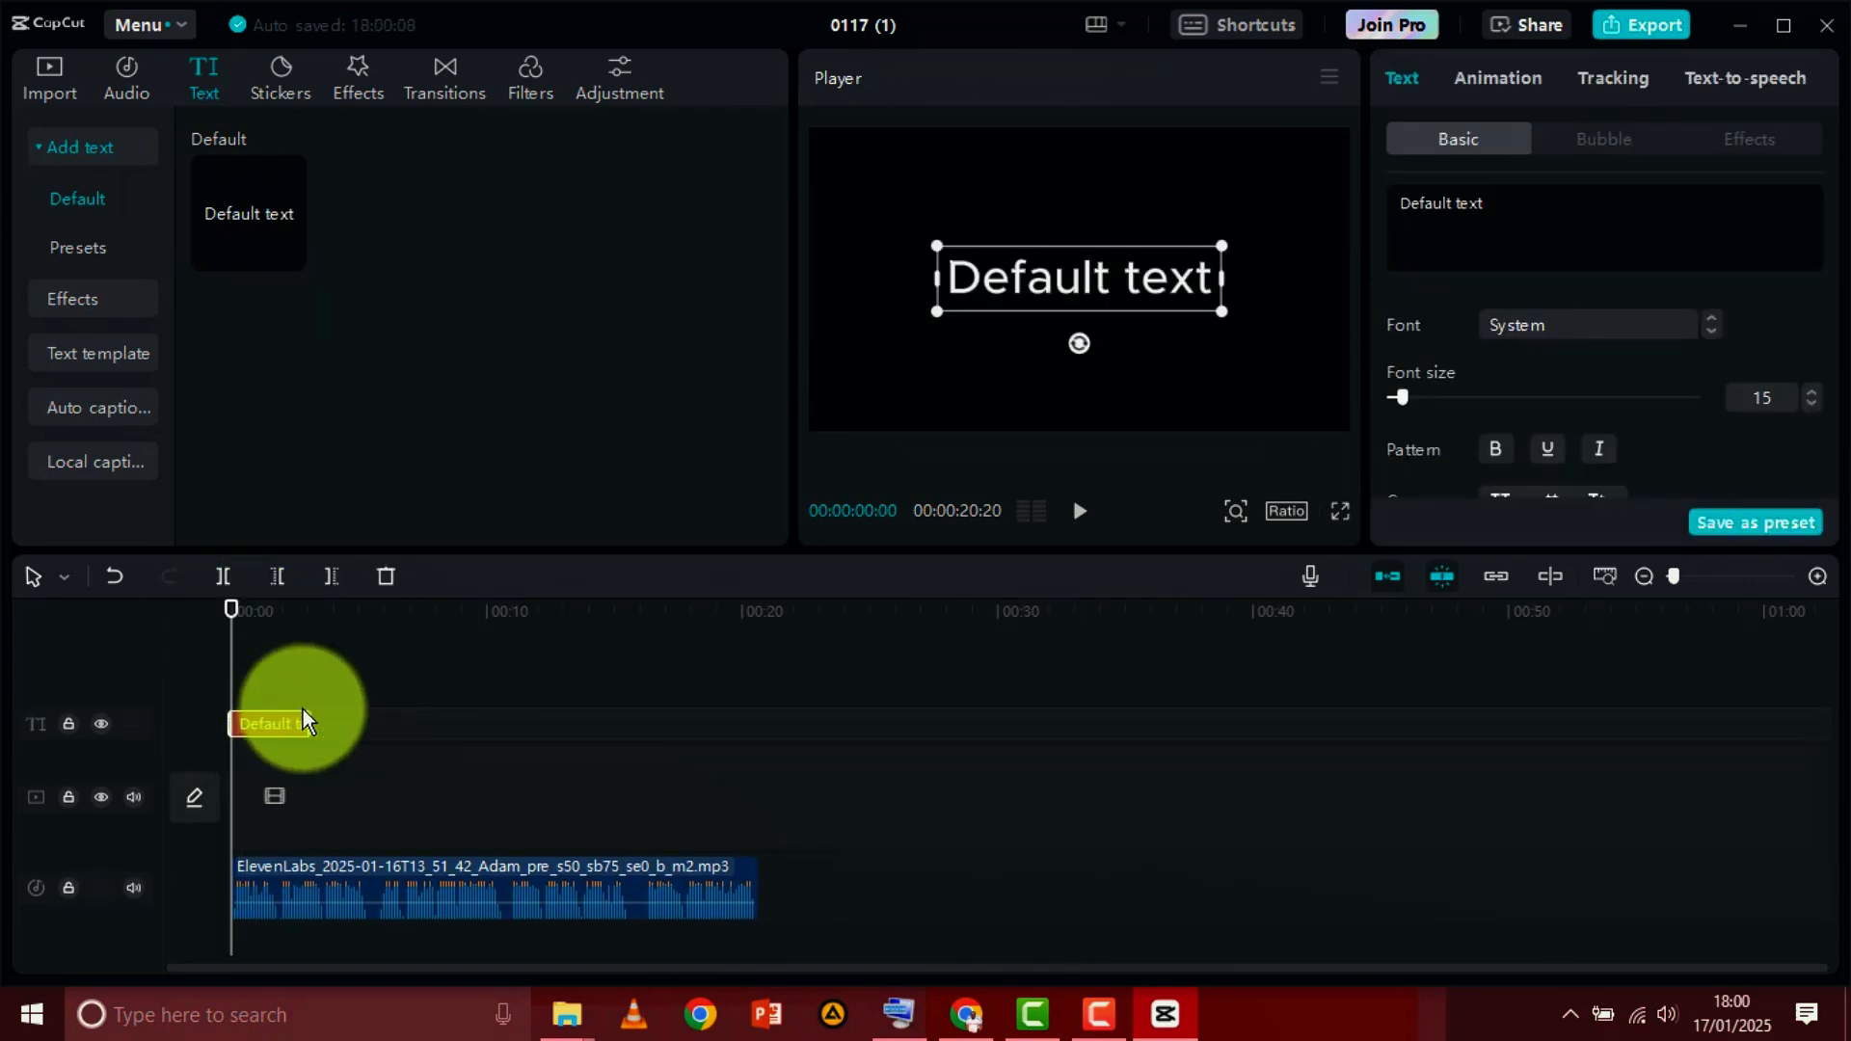
Try different positions for the default text clip along its track while listening to the opening of the voiceover
drag(277, 721, 393, 723)
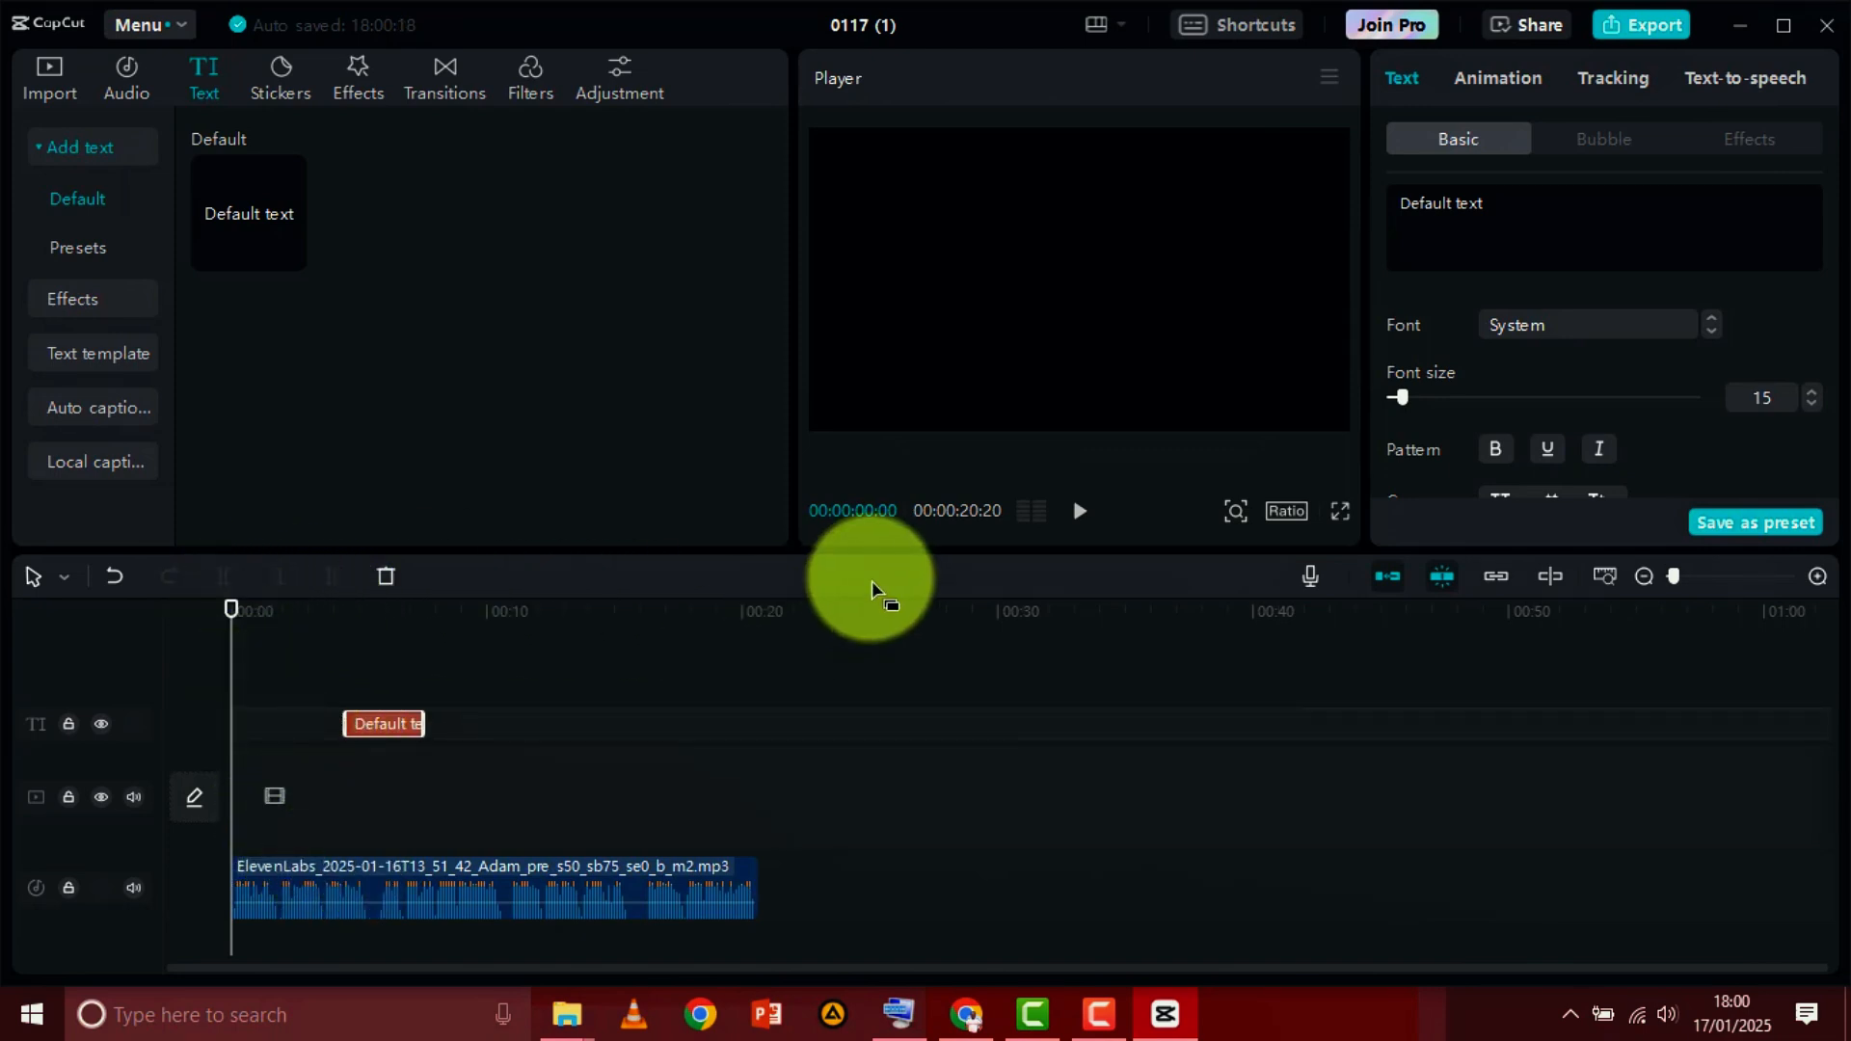
click(1079, 511)
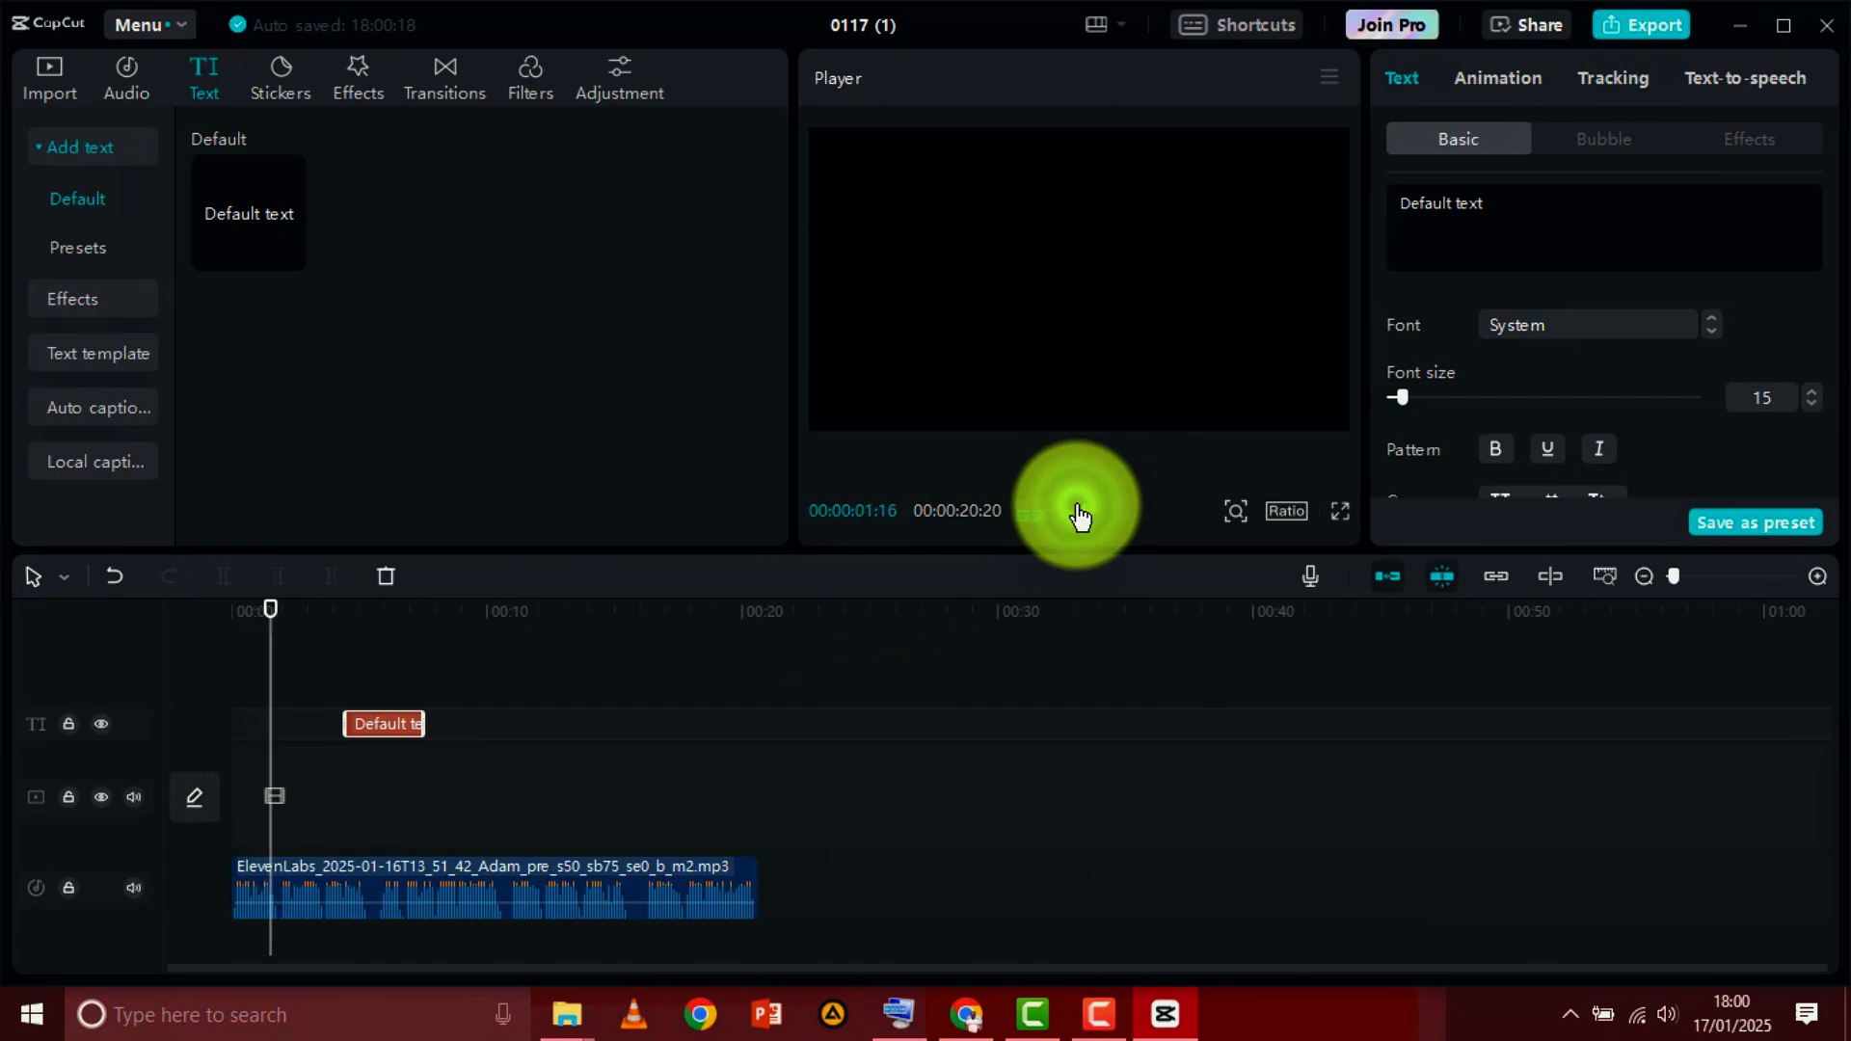
click(1080, 514)
drag(371, 725, 313, 725)
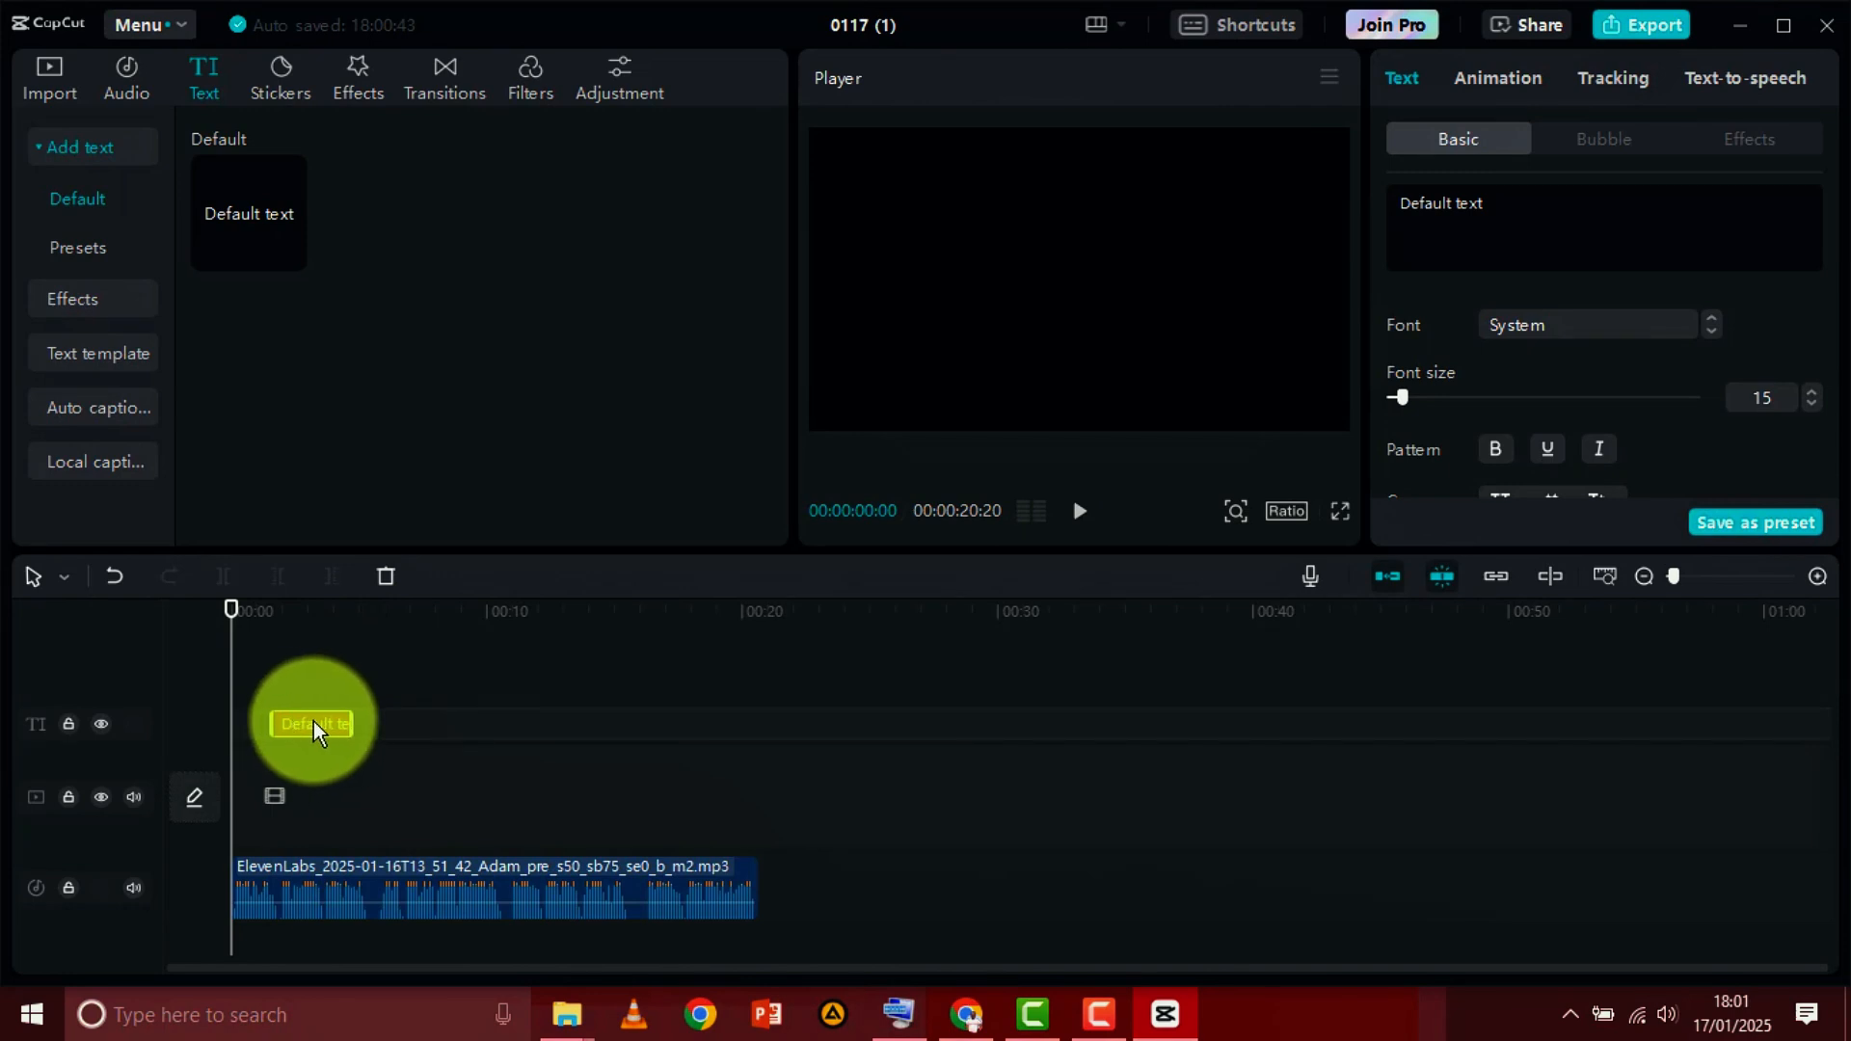
click(1079, 511)
click(1080, 511)
drag(300, 726, 340, 725)
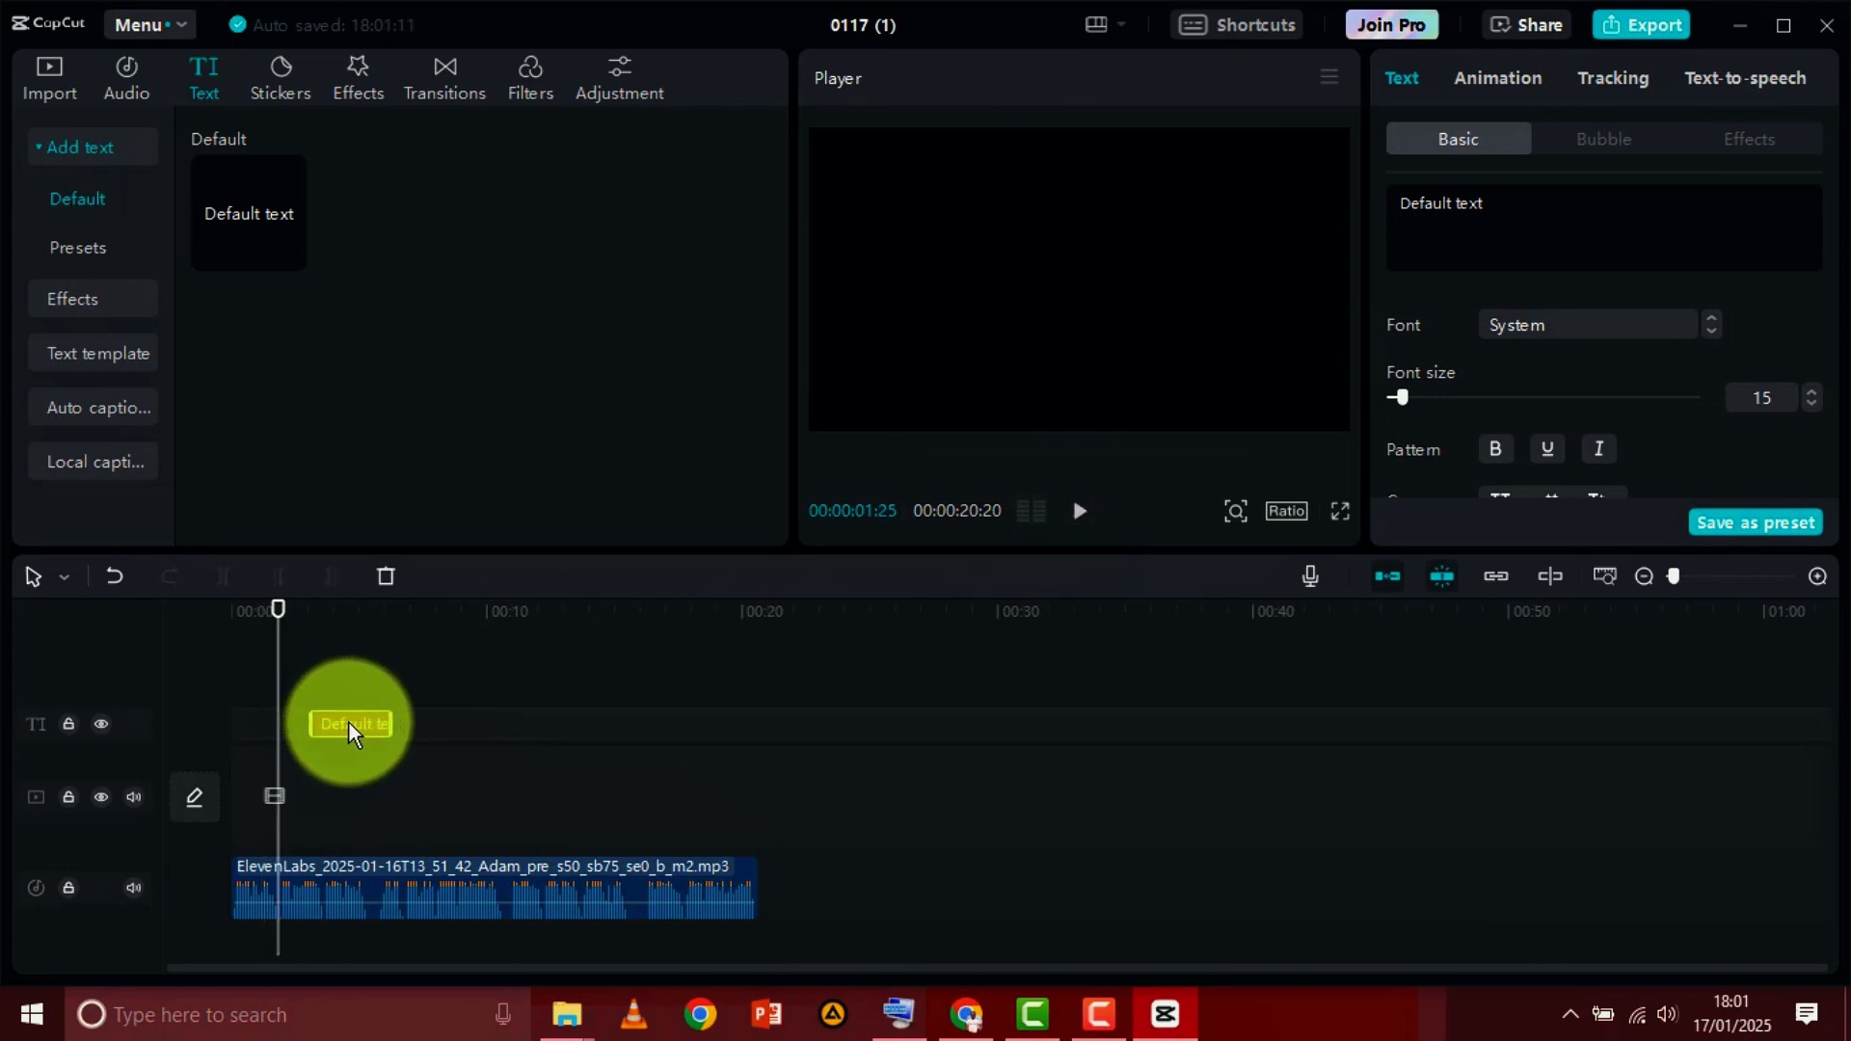
Replace the default text clip's wording with "City Life moves fast"
click(1509, 222)
drag(1518, 210, 1396, 203)
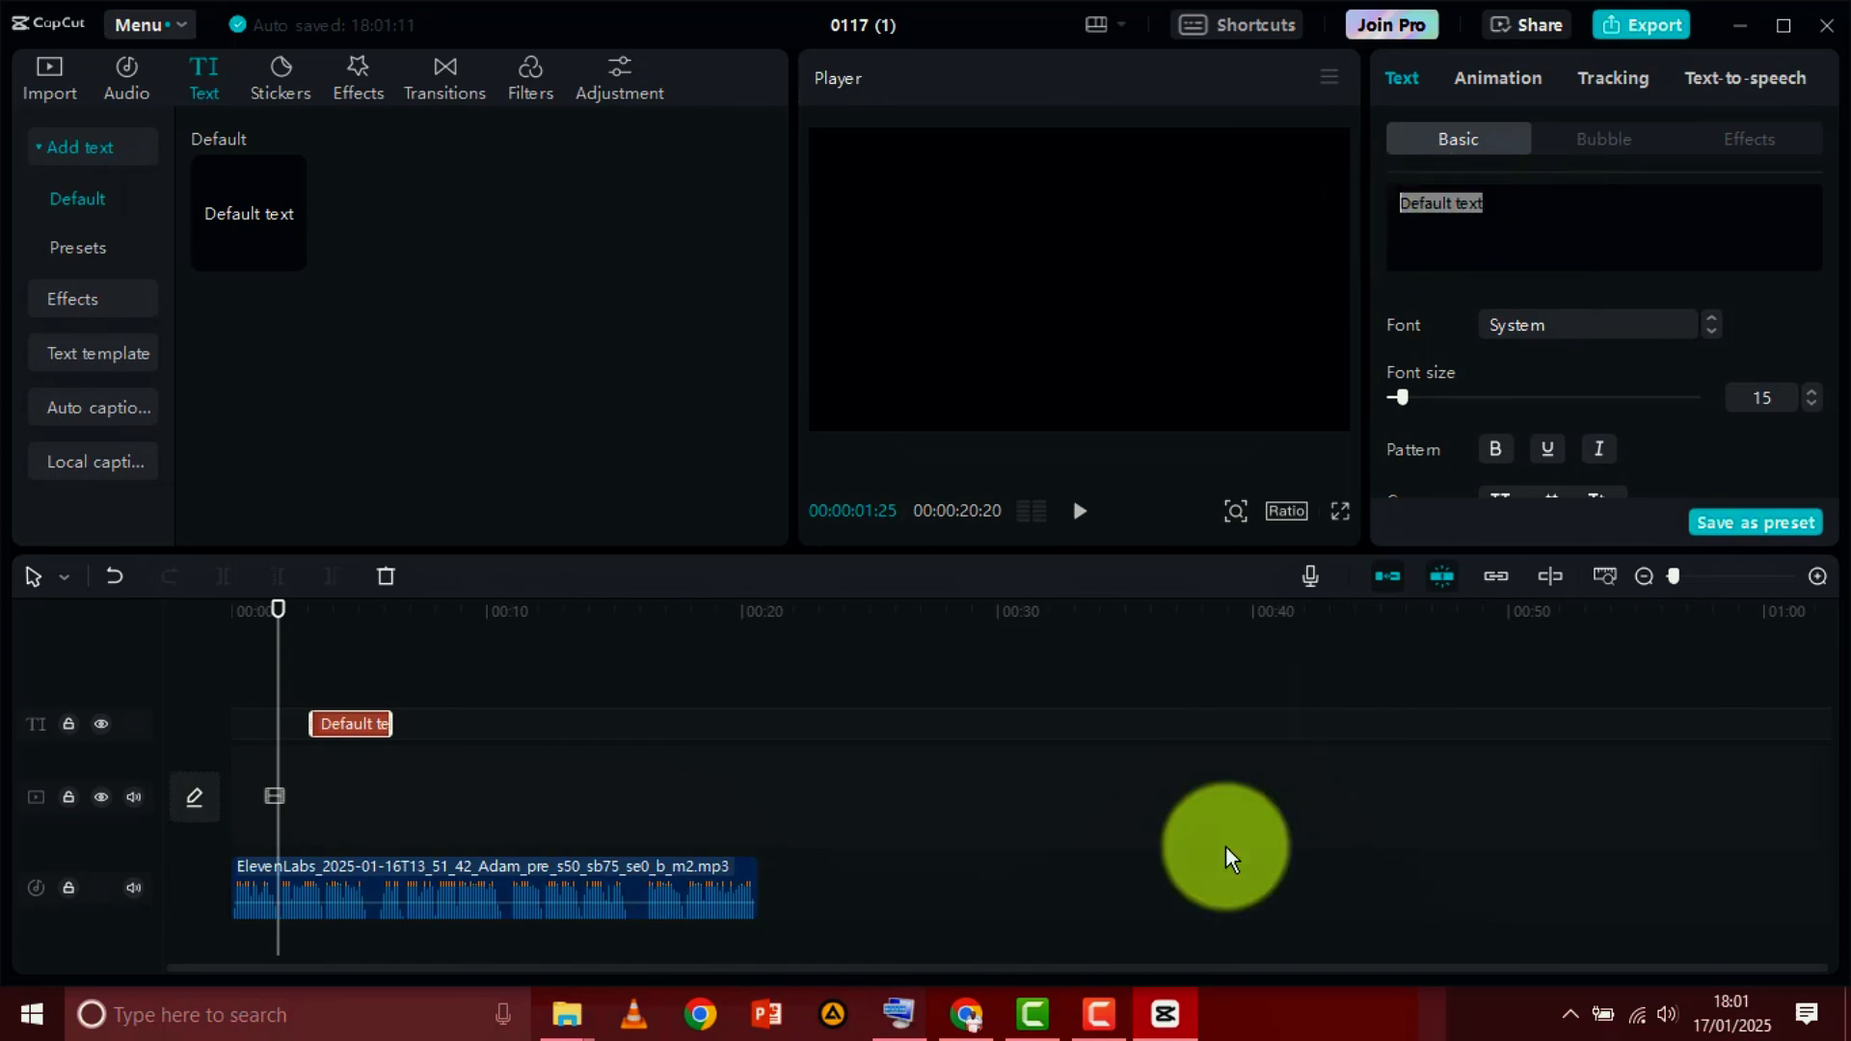
click(902, 1008)
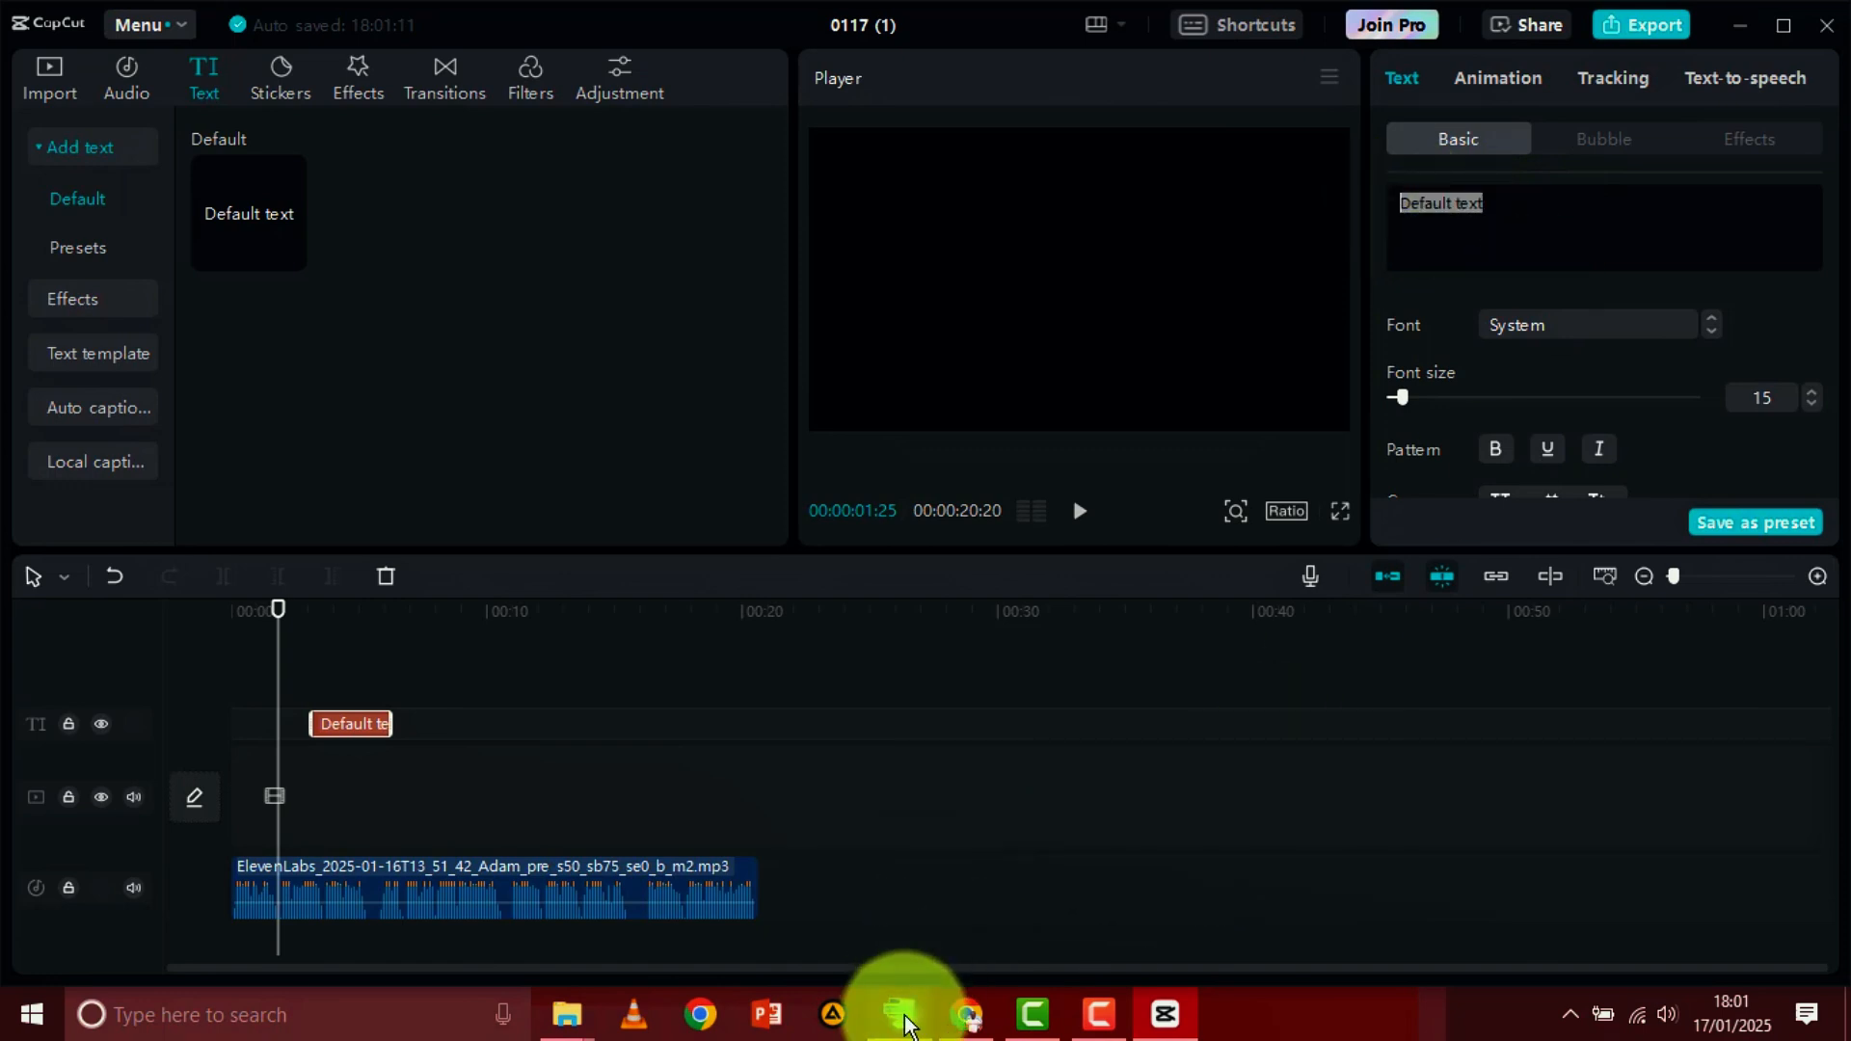
click(1530, 210)
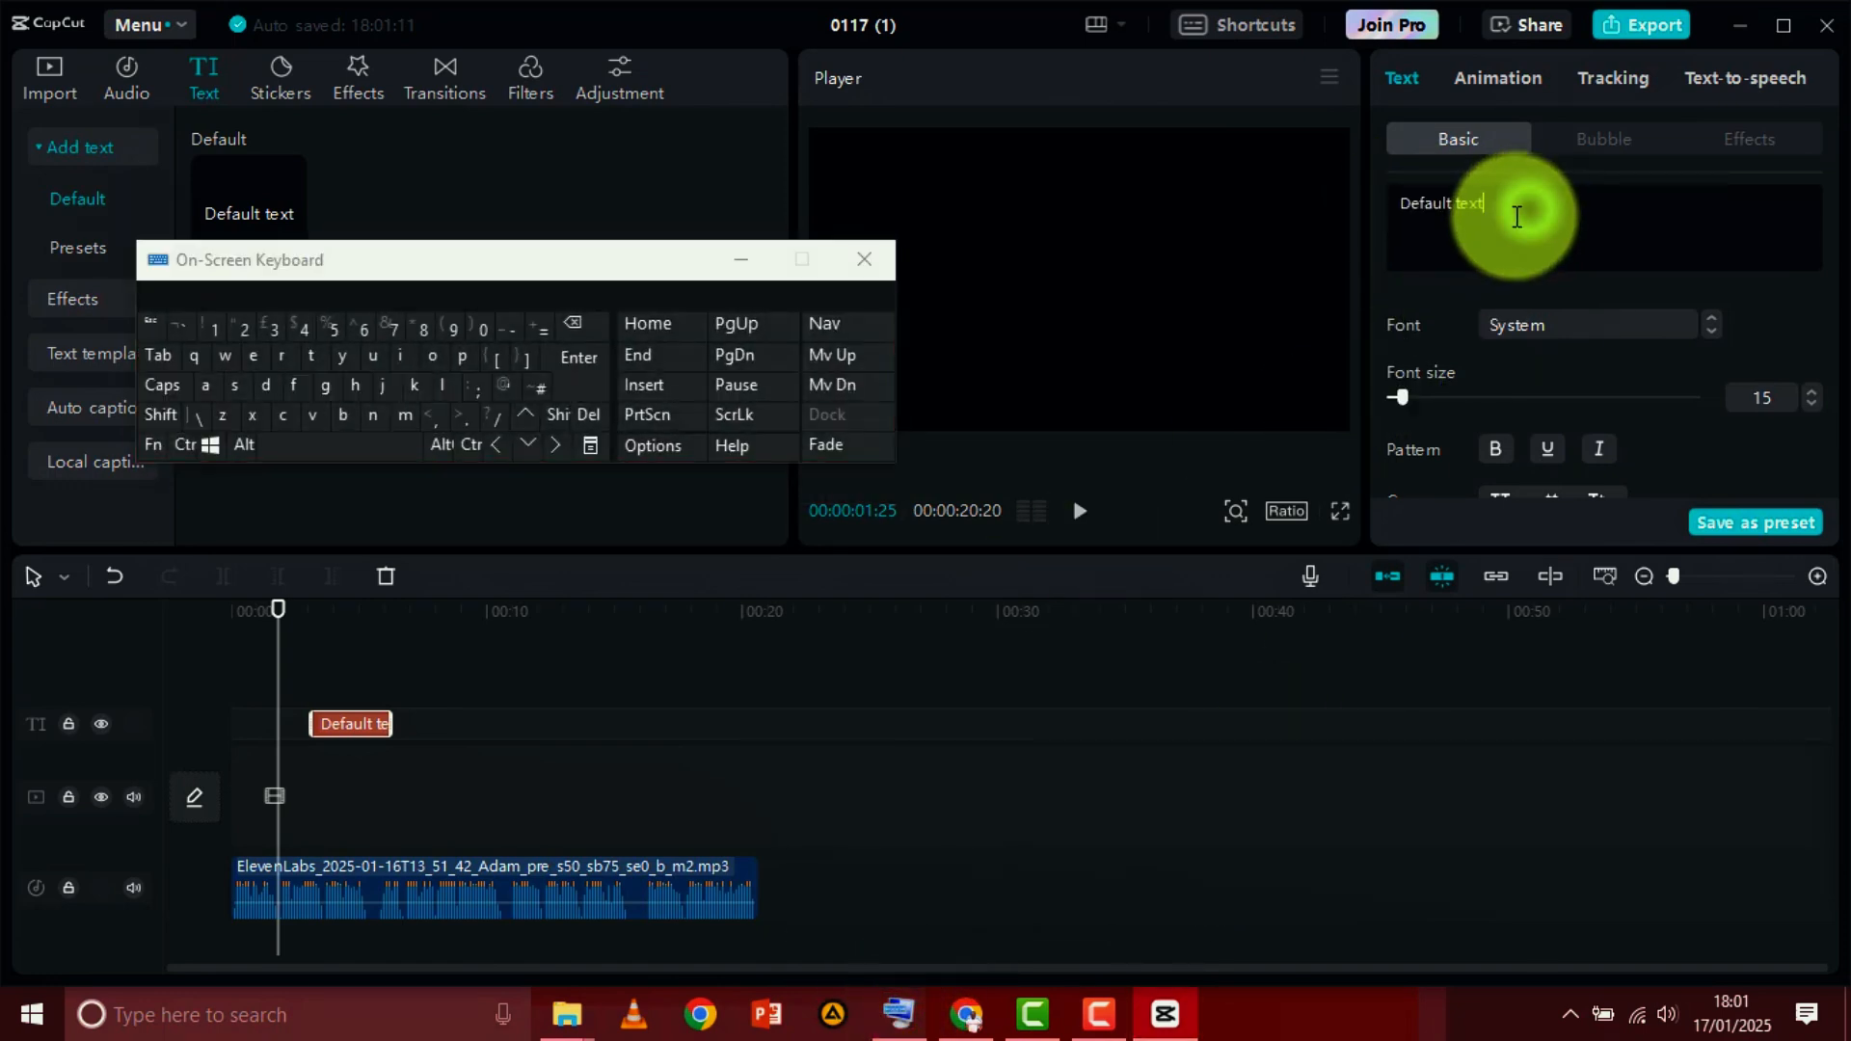
drag(1517, 215, 1340, 199)
text(City)
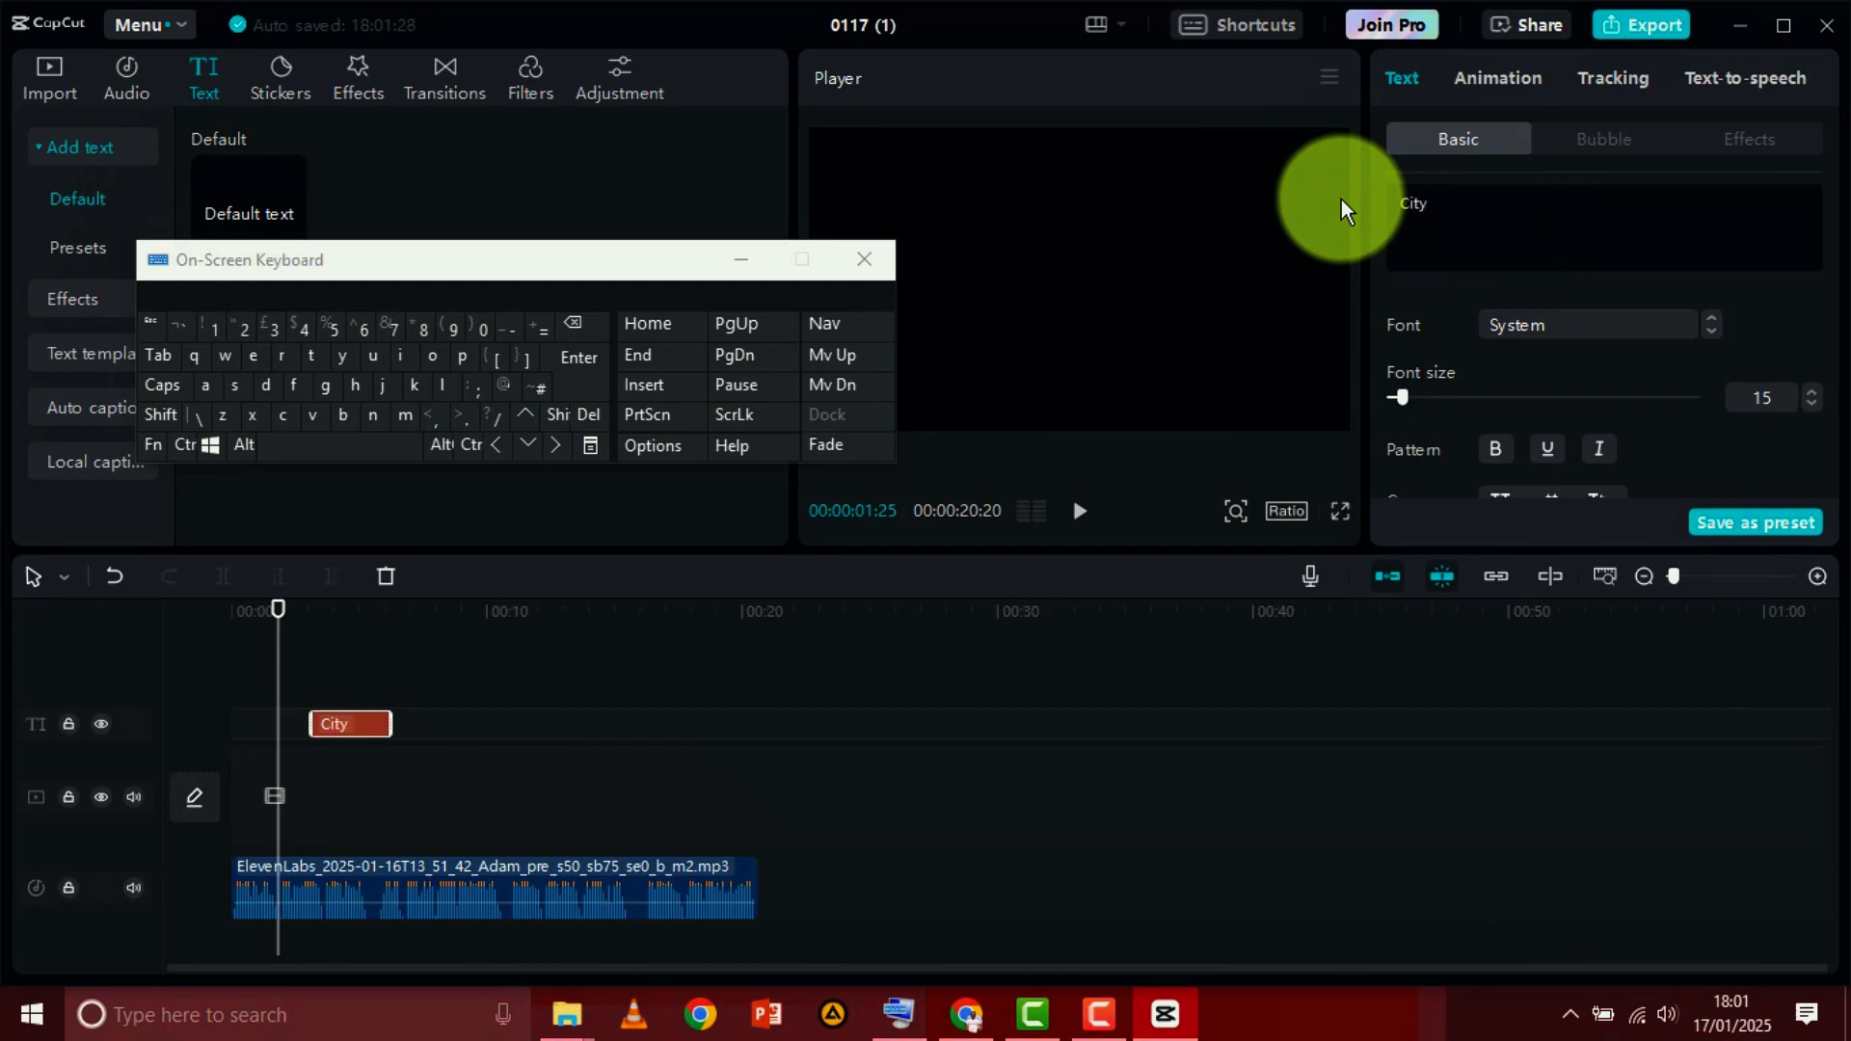
text( Life moves fast)
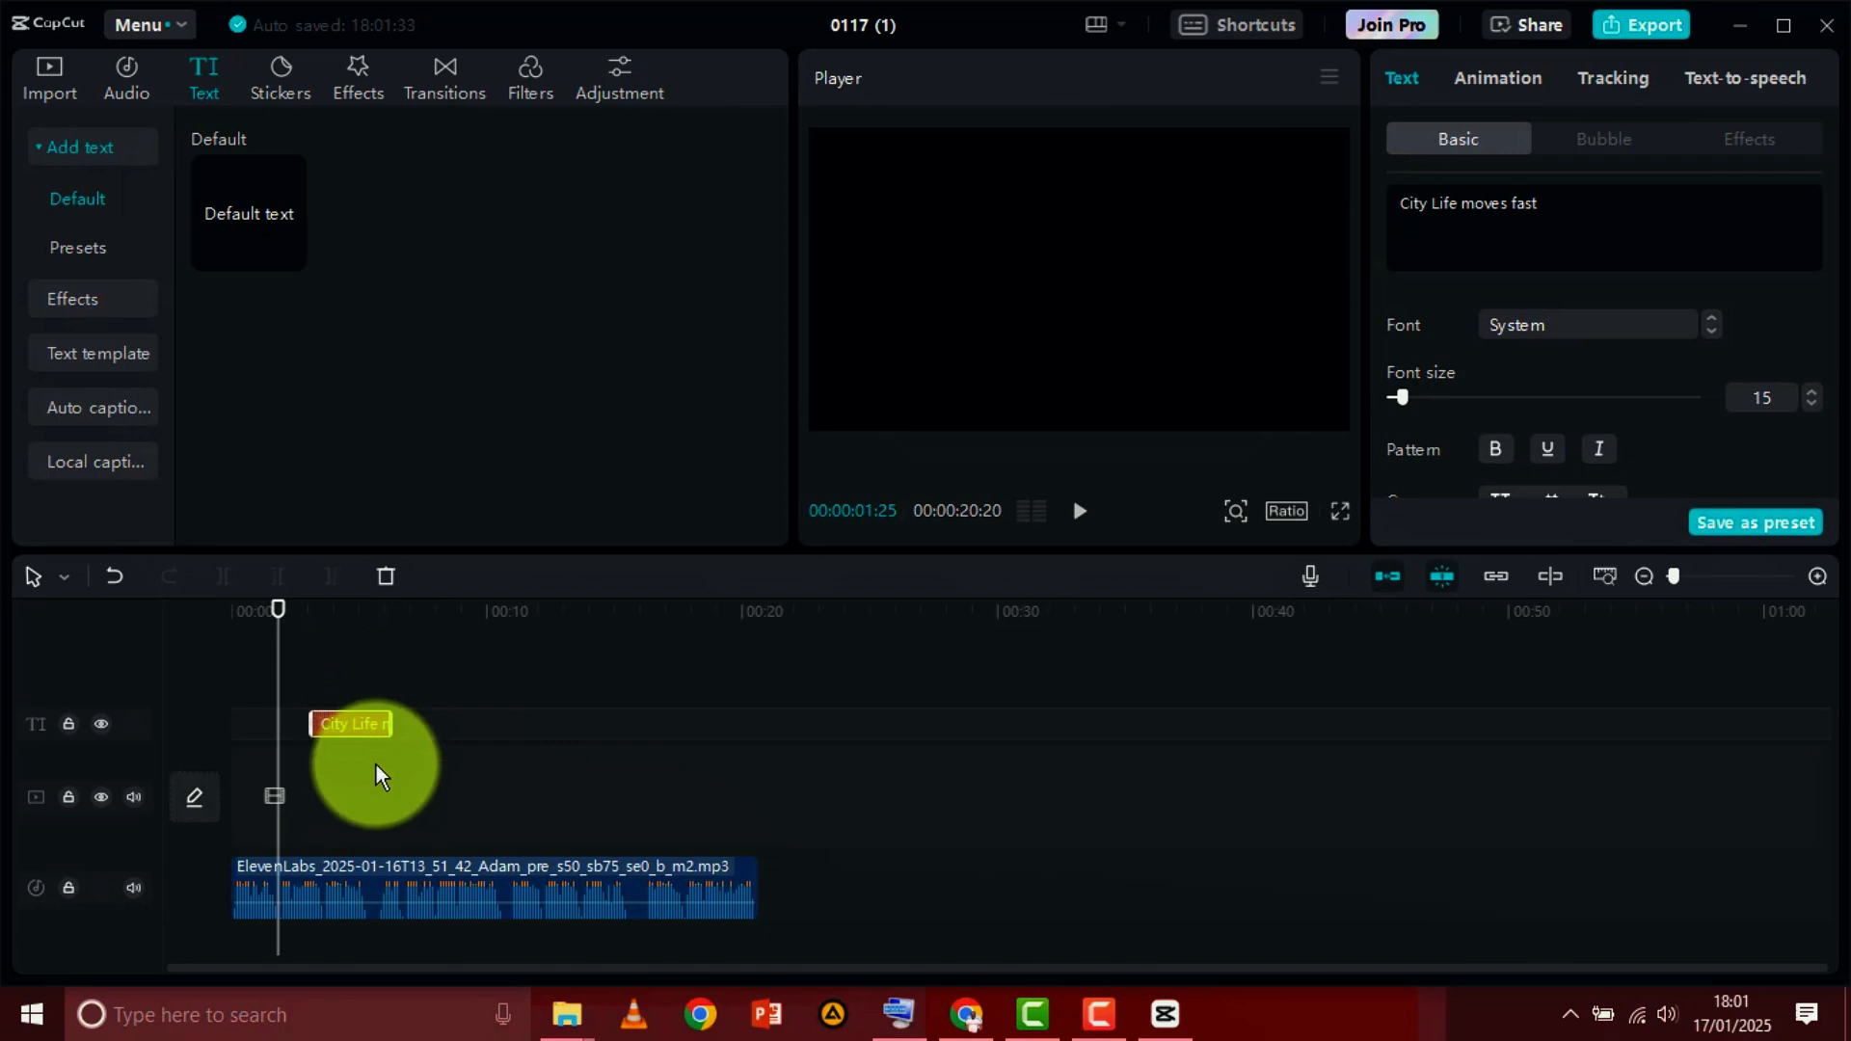
Move the "City Life moves fast" clip to the start of the timeline and place its text at the lower centre of the frame
drag(371, 722, 290, 726)
drag(1309, 310, 1066, 281)
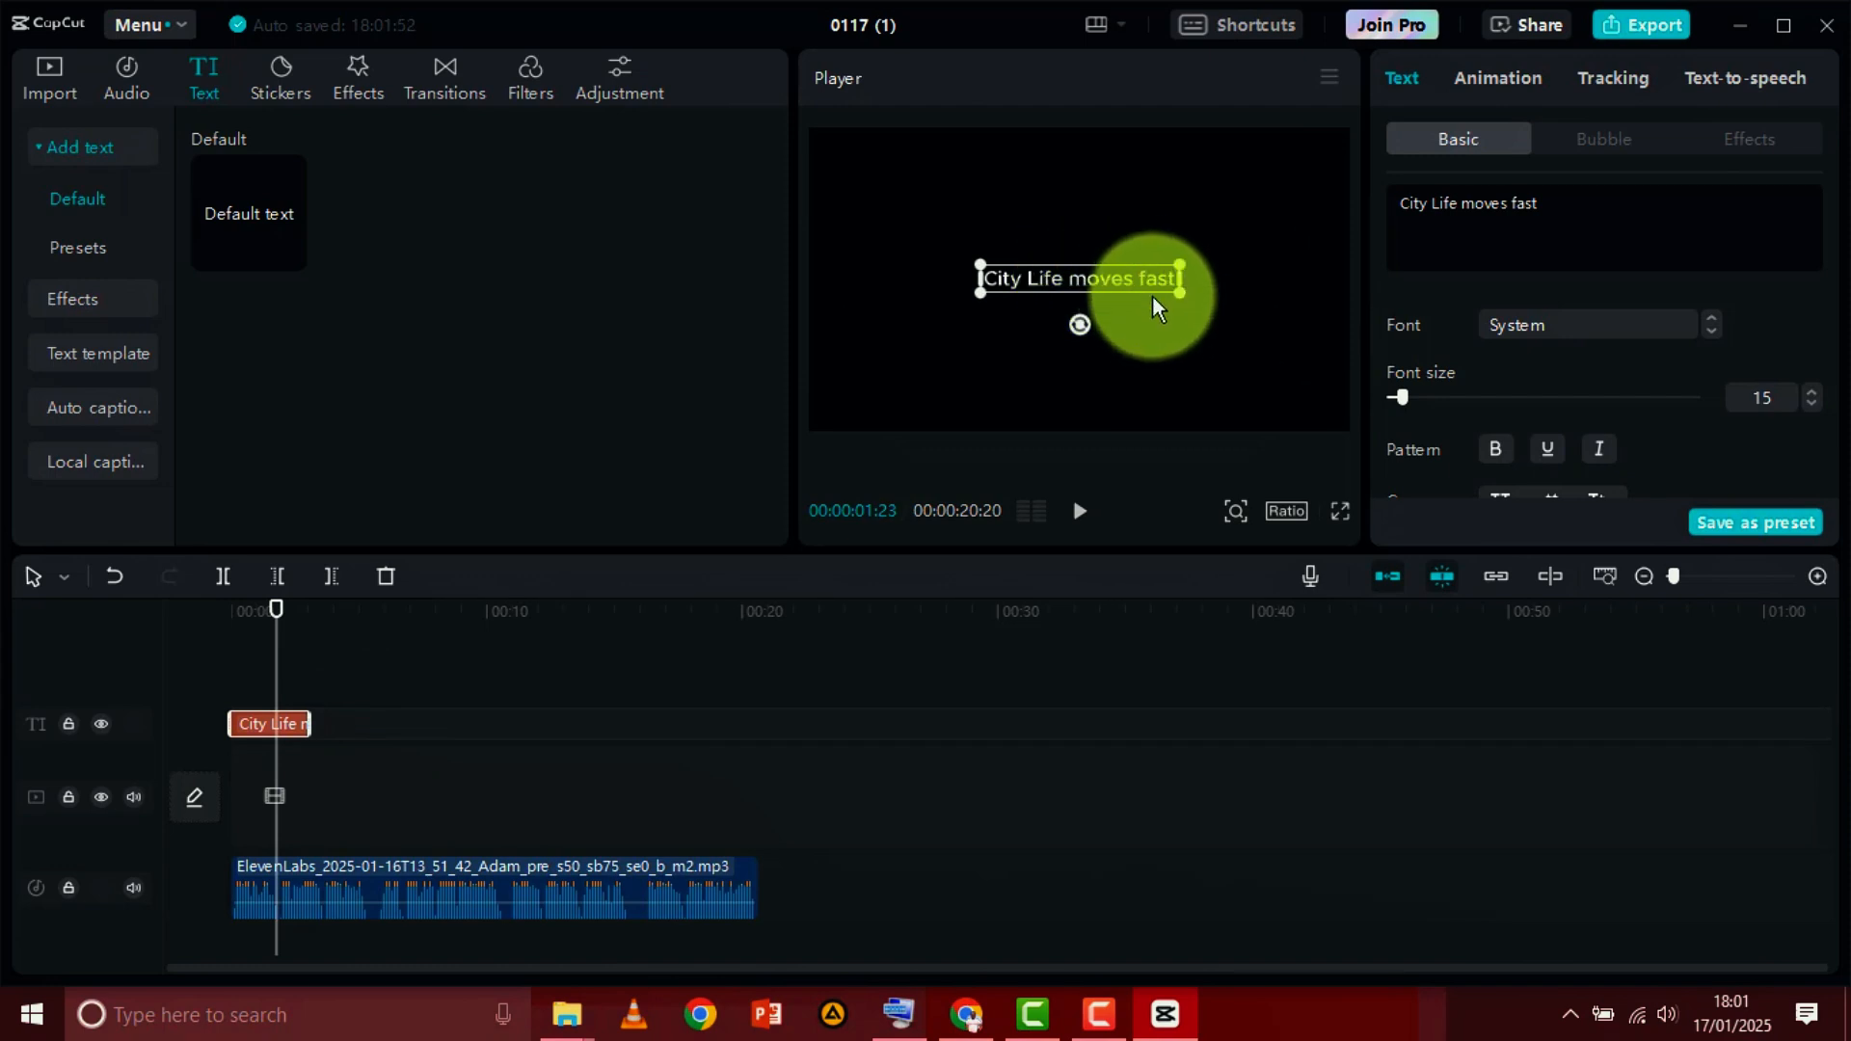
drag(1090, 281, 1090, 397)
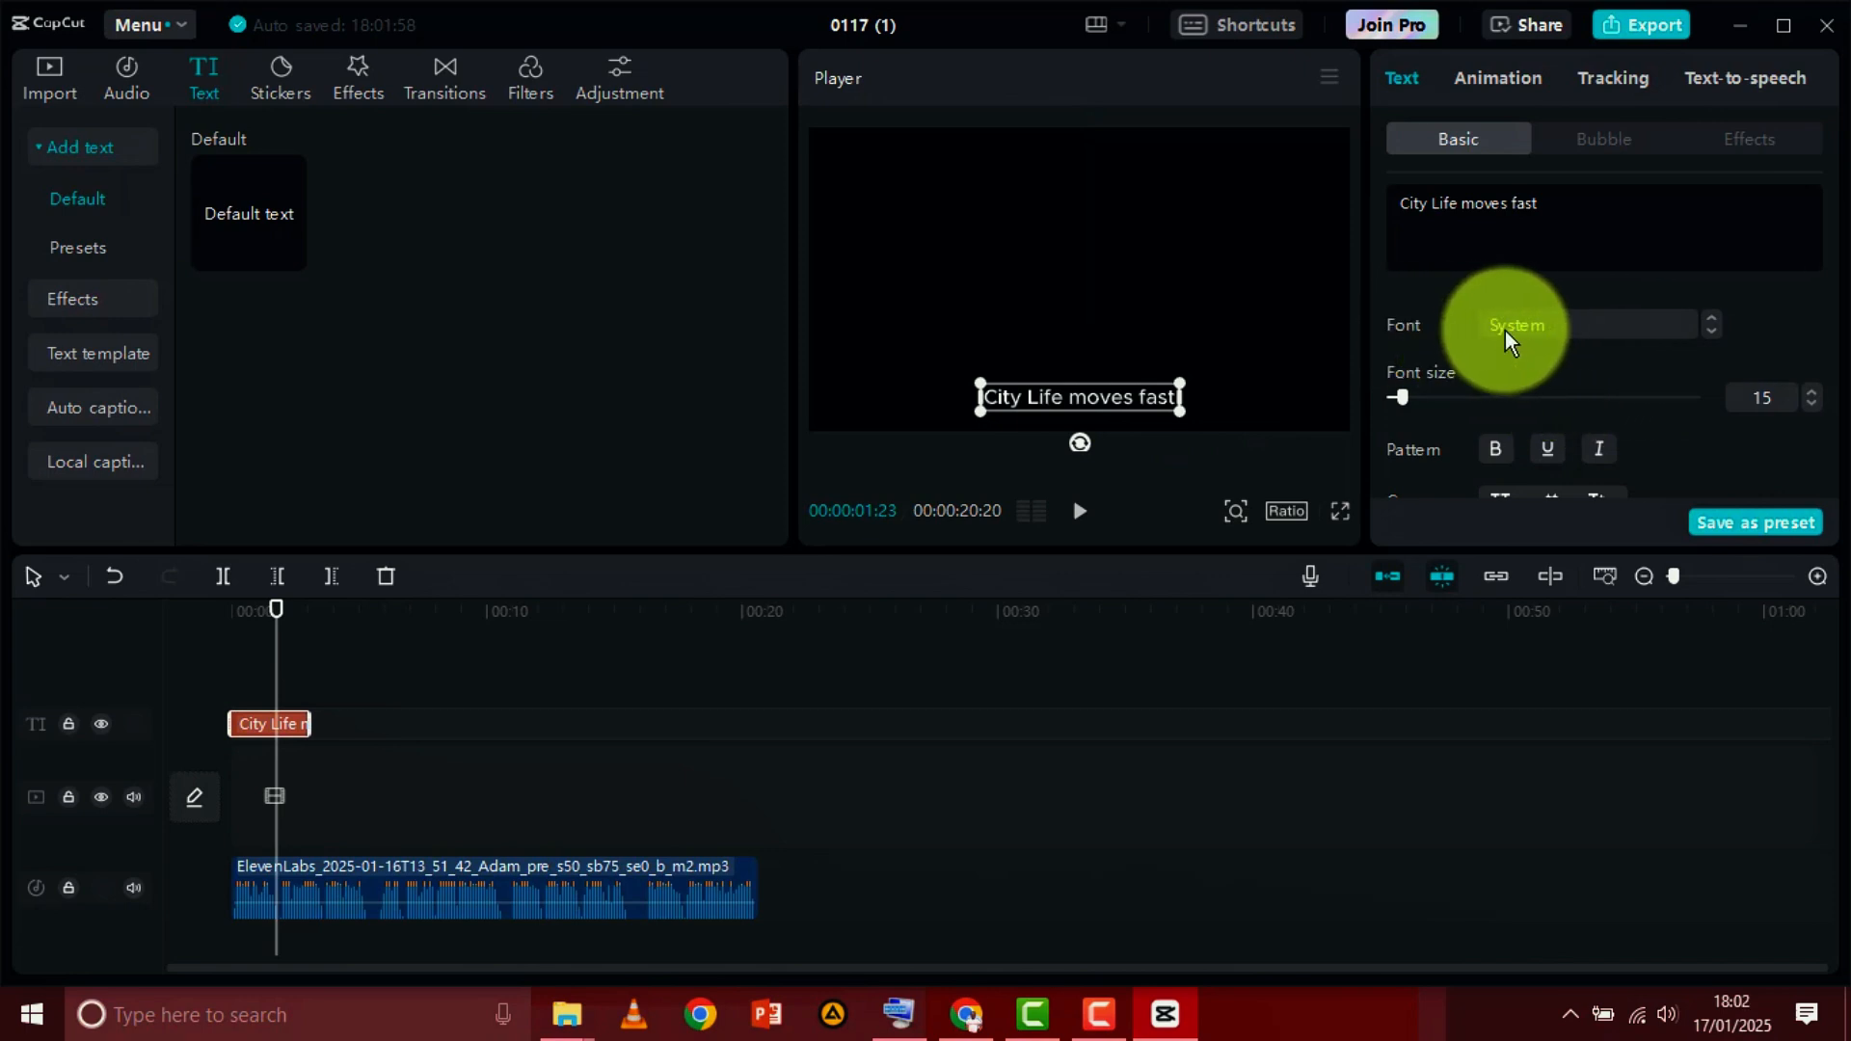
Set the caption's font to Ubuntu and its font size to 12
click(1622, 328)
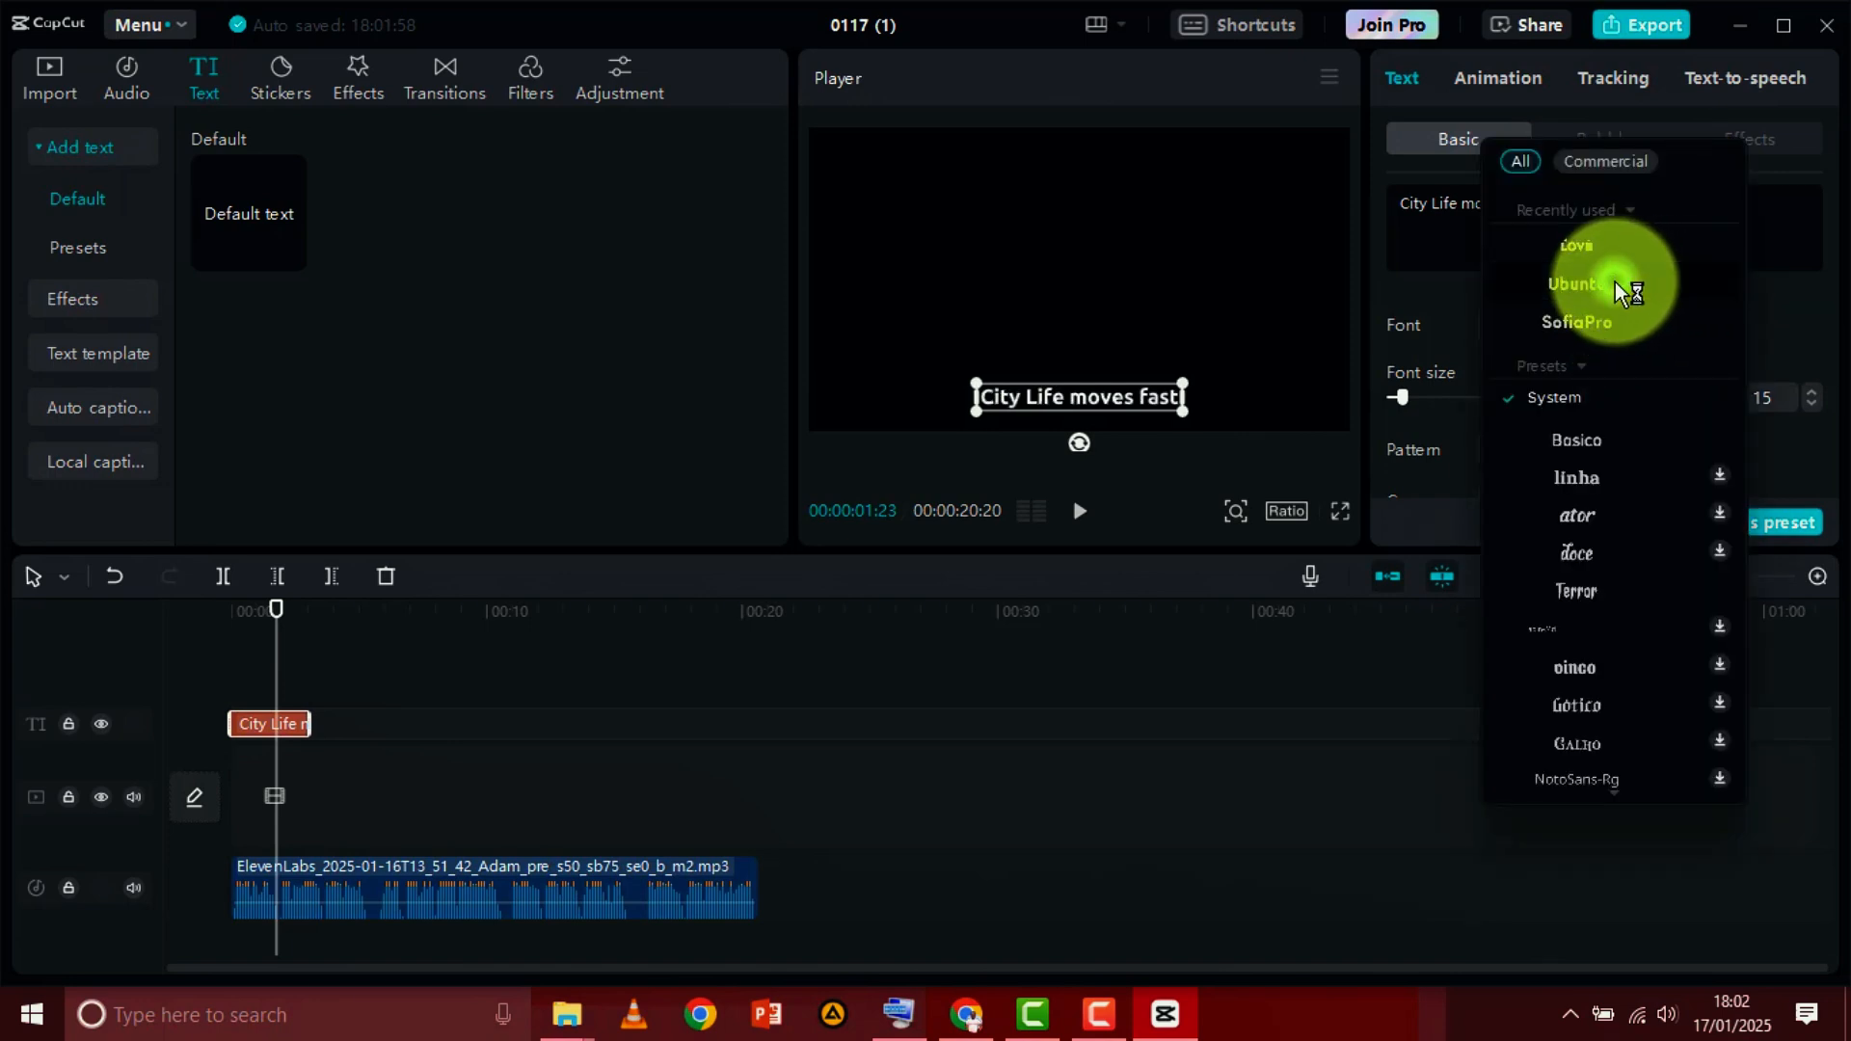
click(1616, 281)
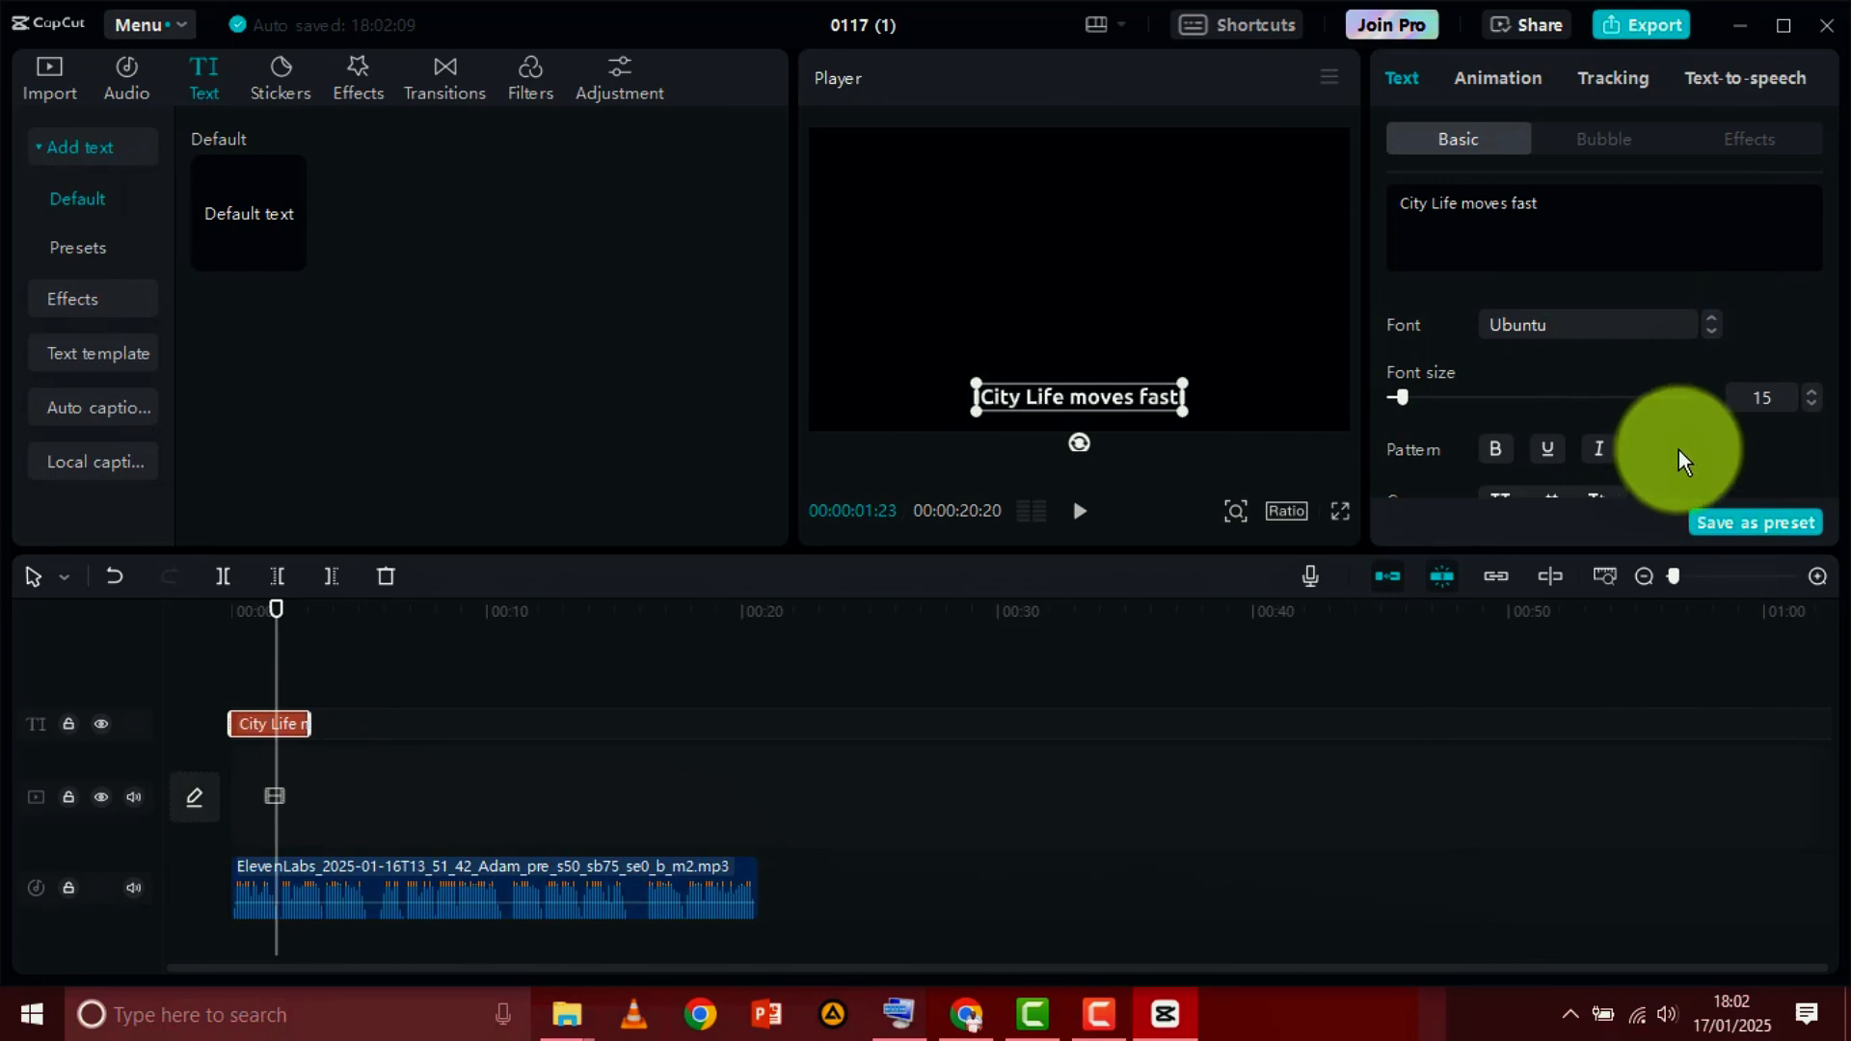
scroll(1680, 438, down, 1)
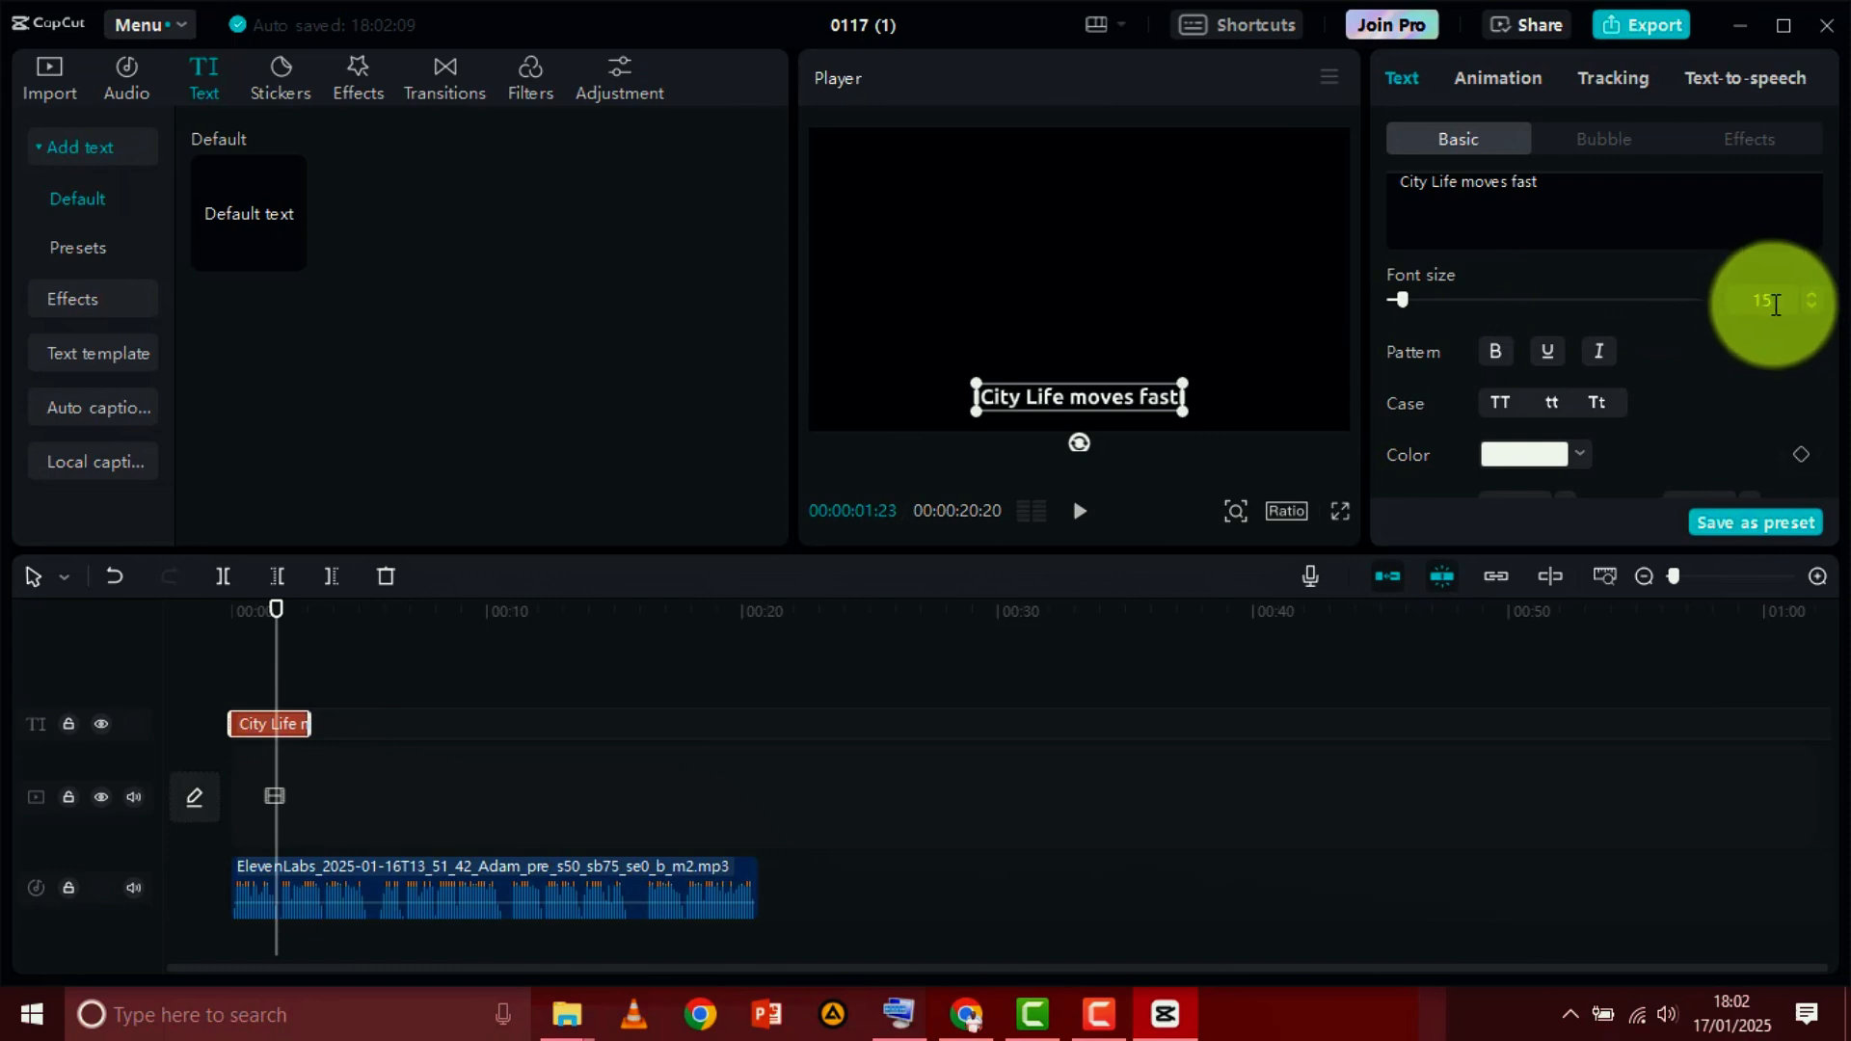
click(1812, 310)
click(1813, 310)
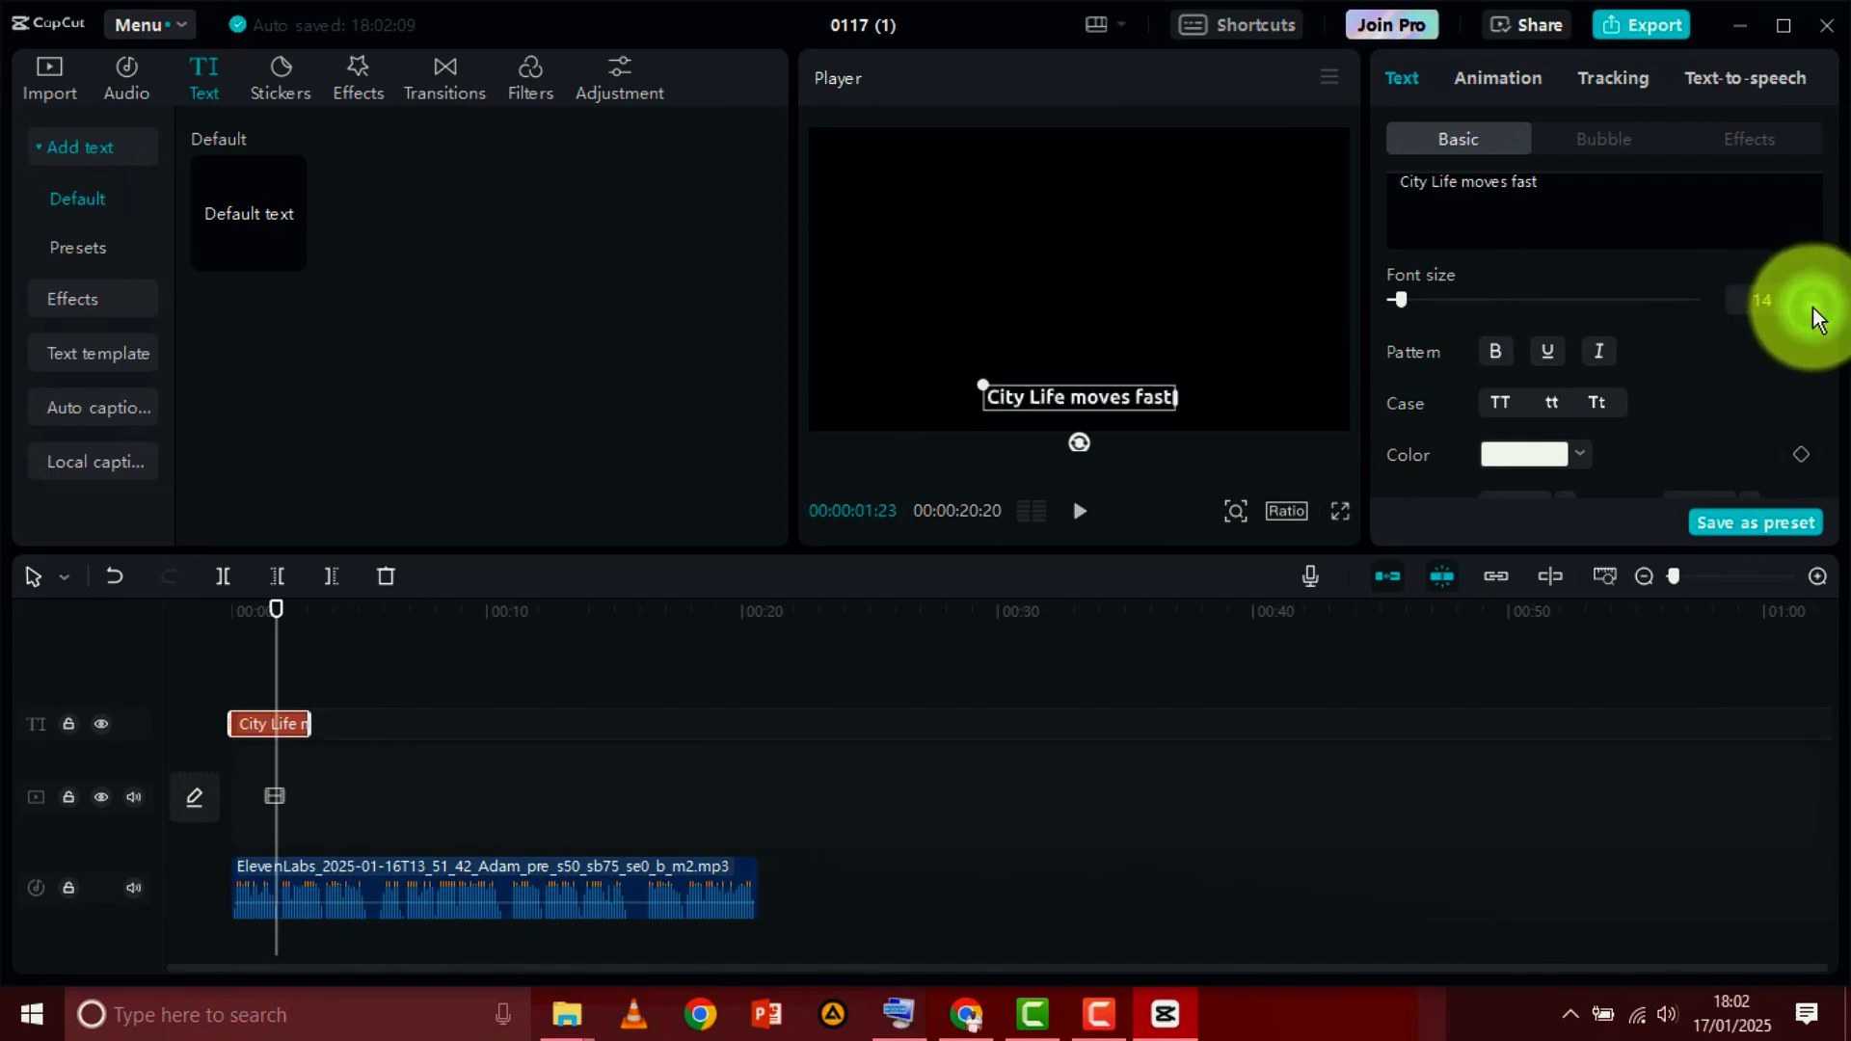
click(1813, 311)
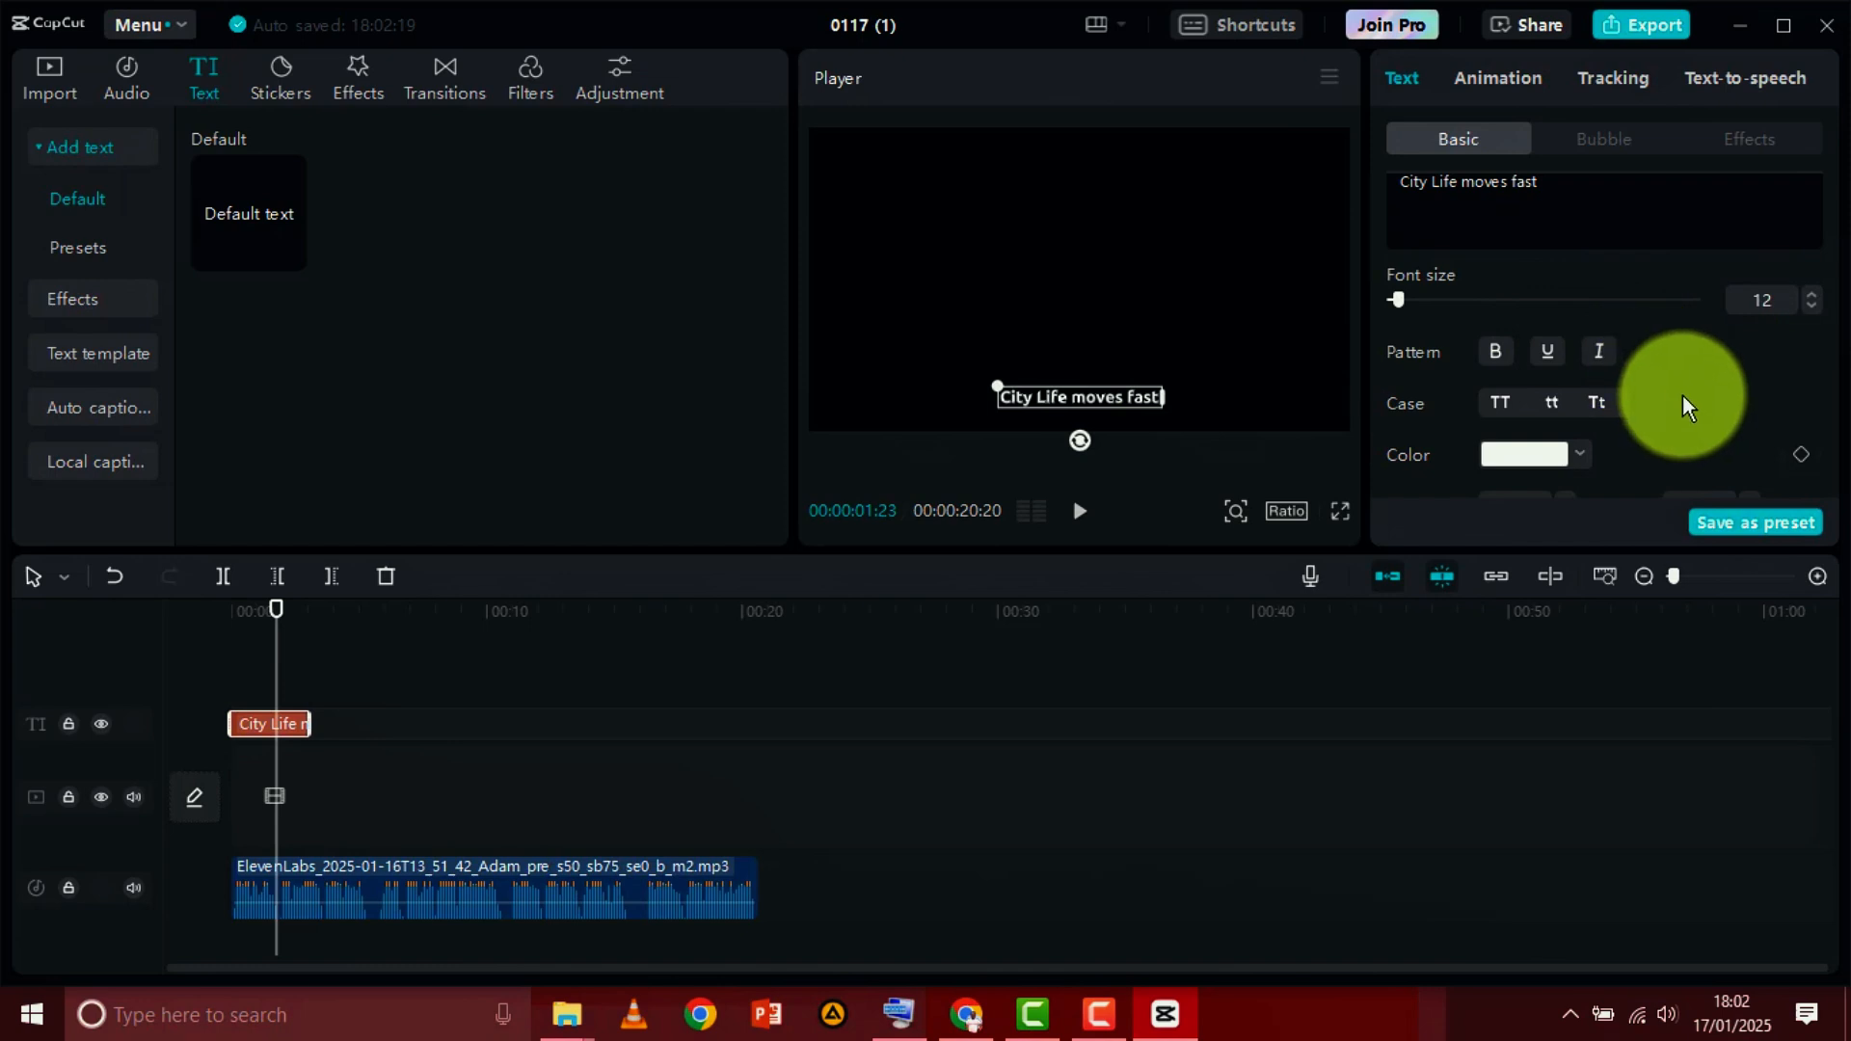
Try a character spacing of 2 on the caption and return it to 0
scroll(1681, 396, down, 2)
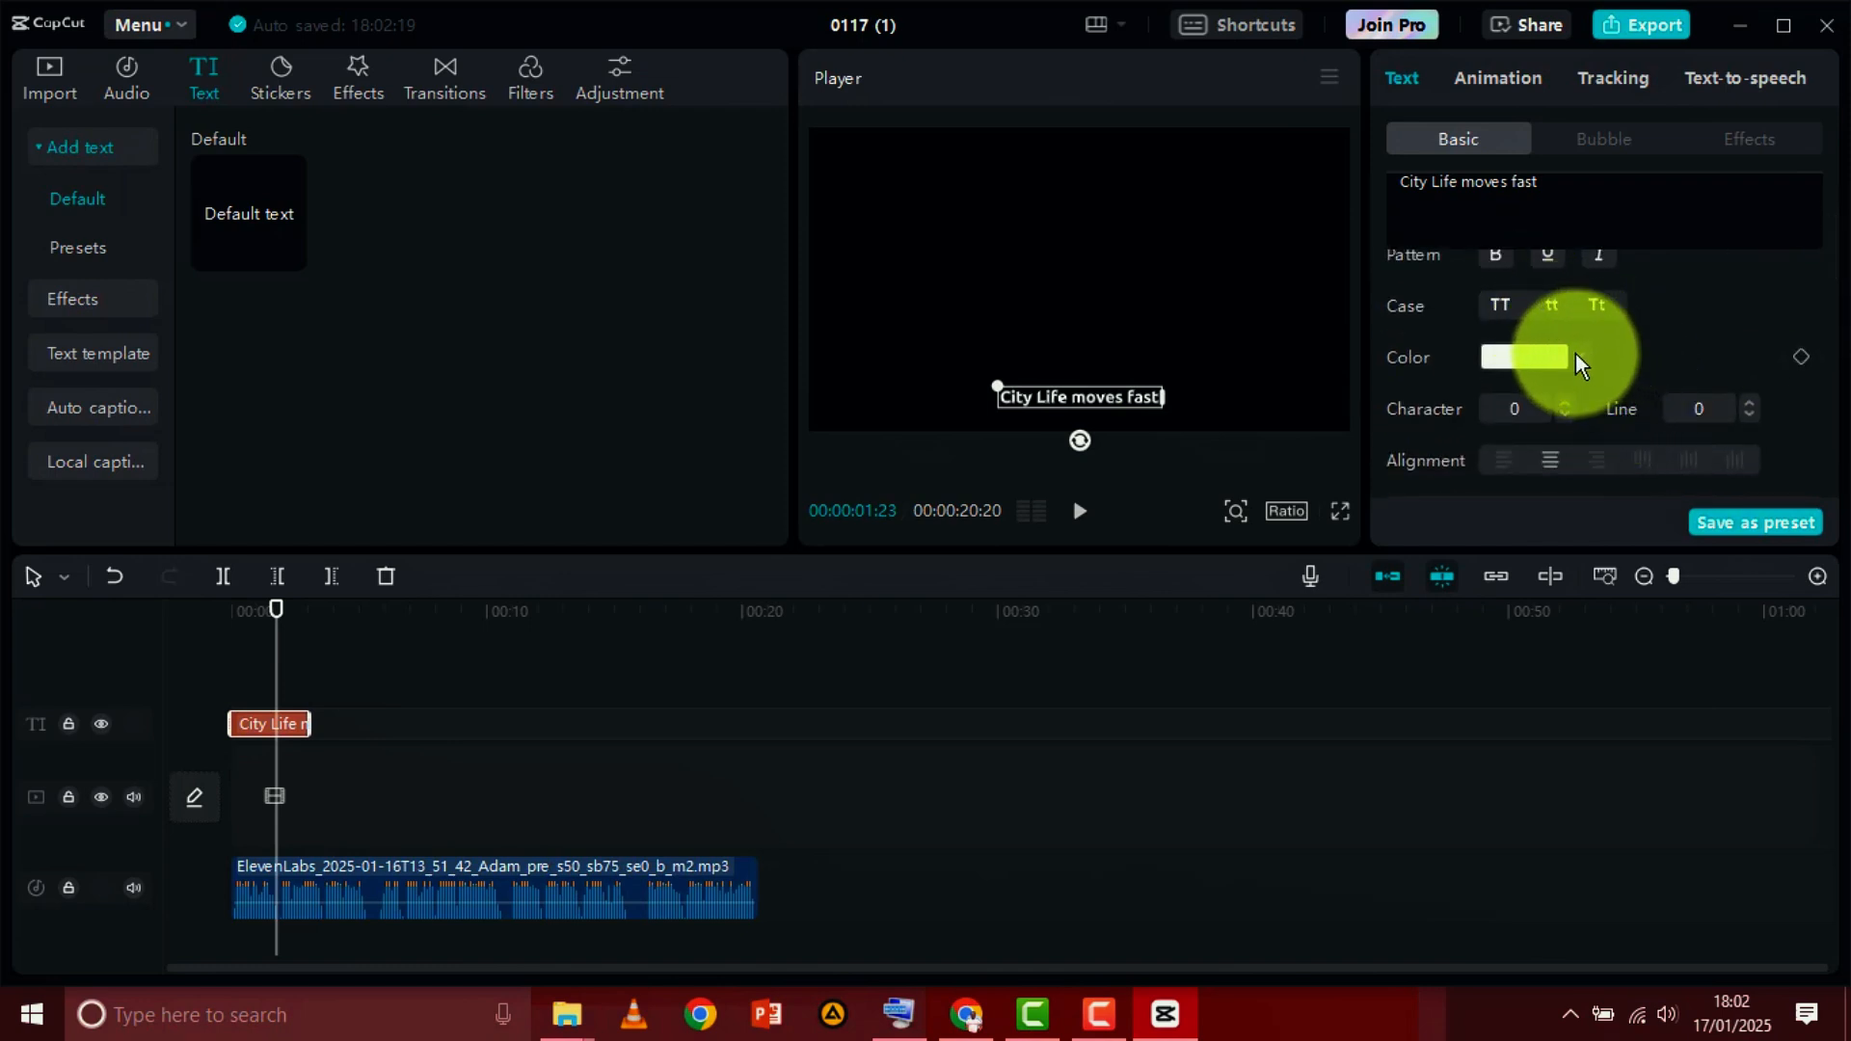
scroll(1651, 362, down, 2)
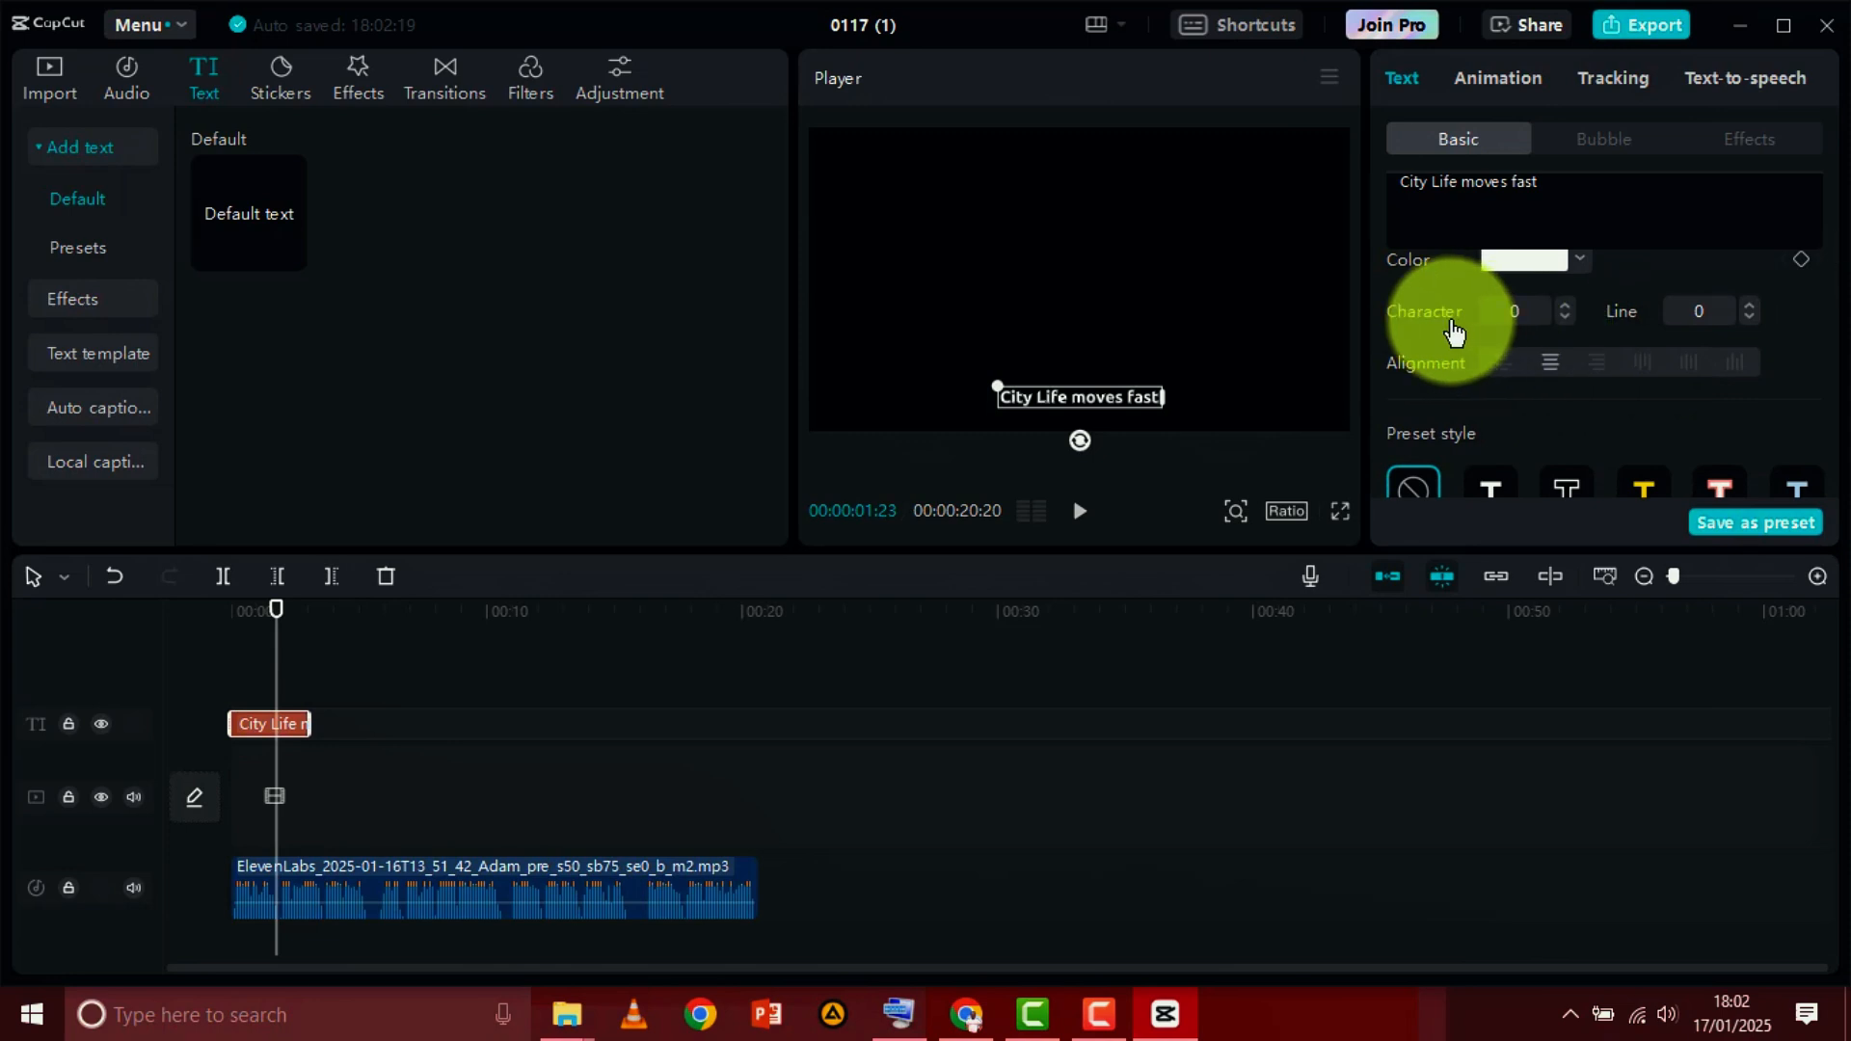
click(1565, 307)
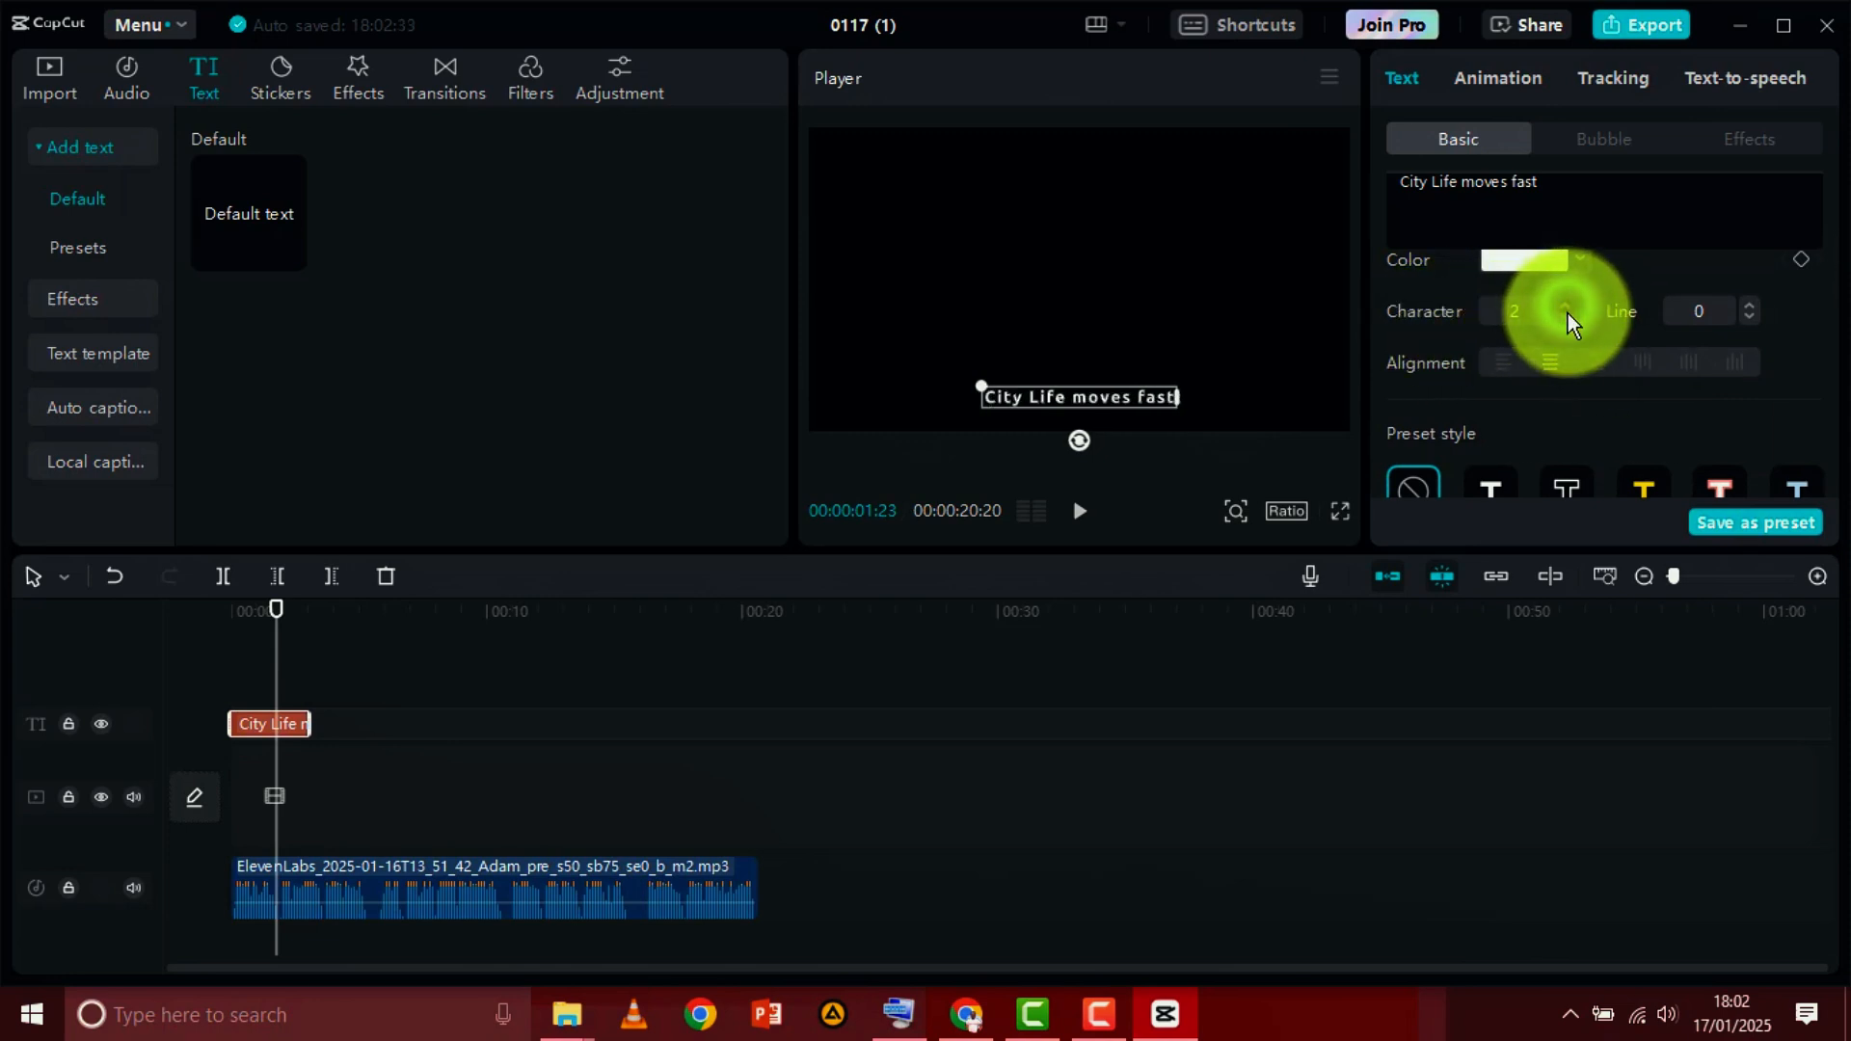
click(1568, 316)
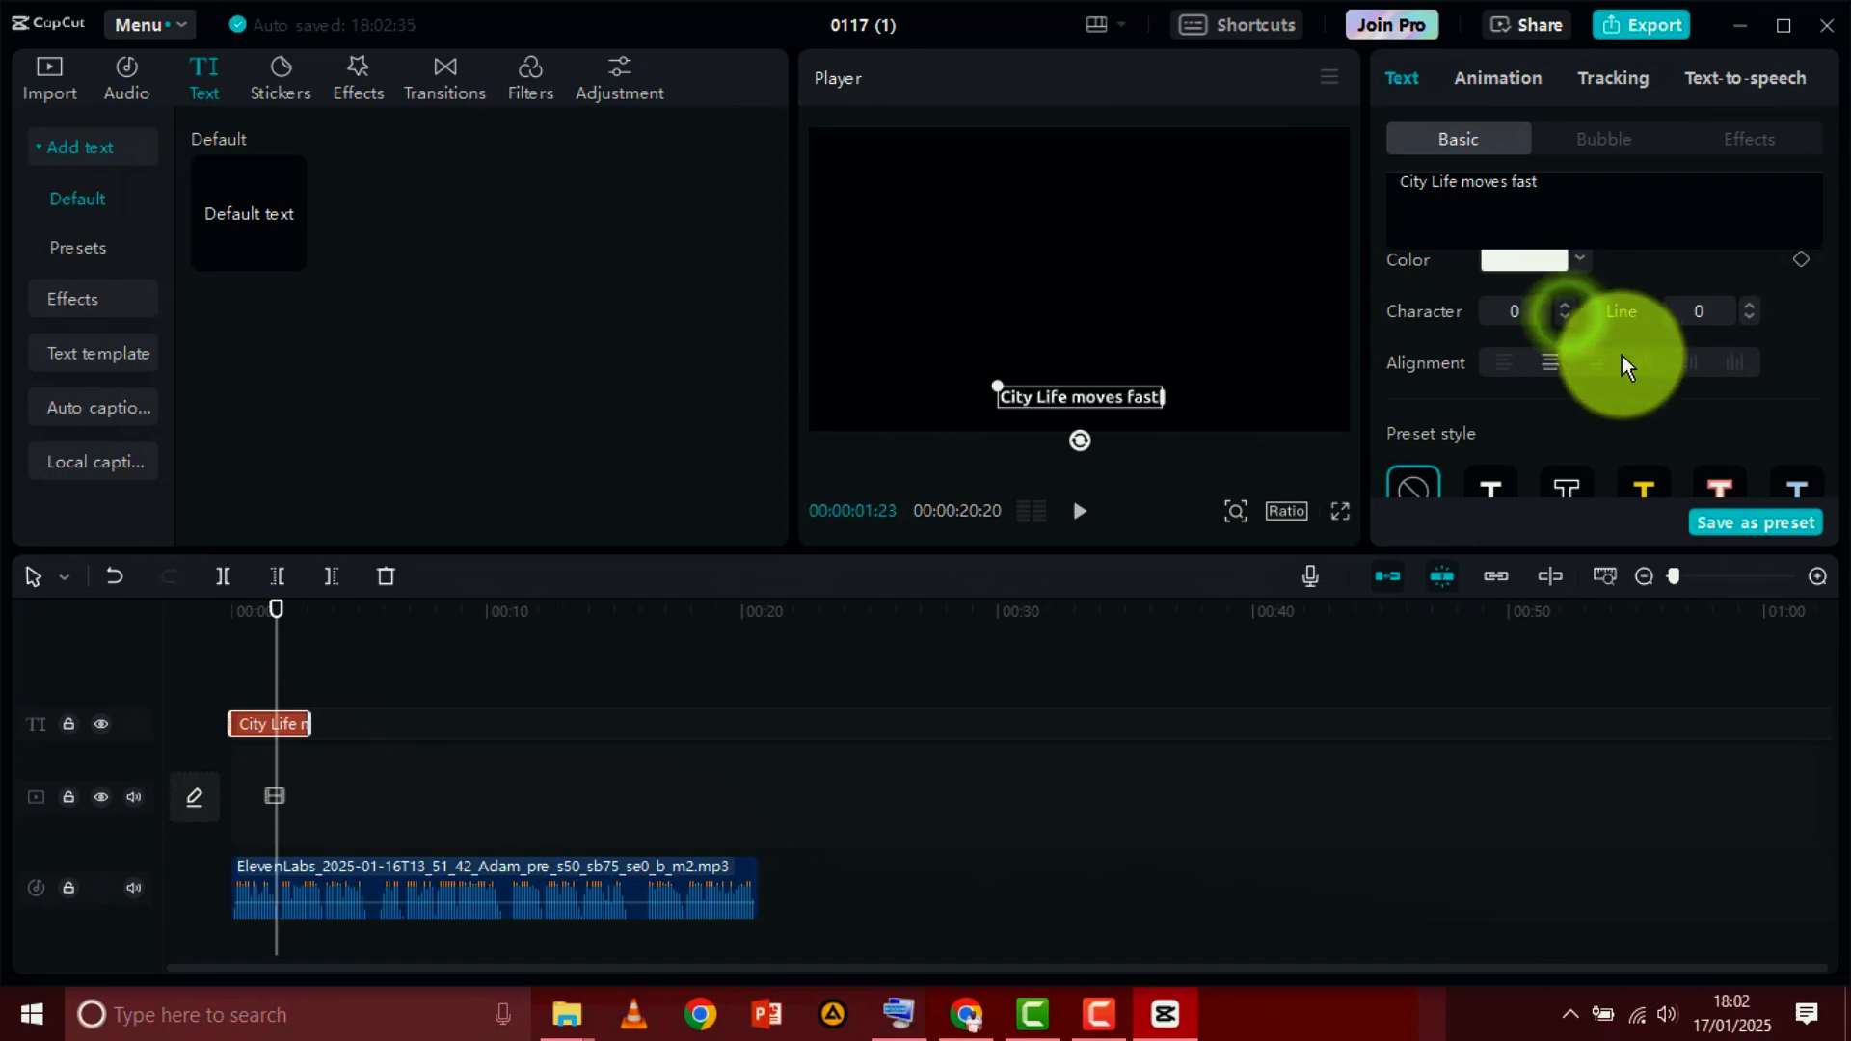
Look through the preset styles and bubble designs available for the caption text
scroll(1622, 359, down, 2)
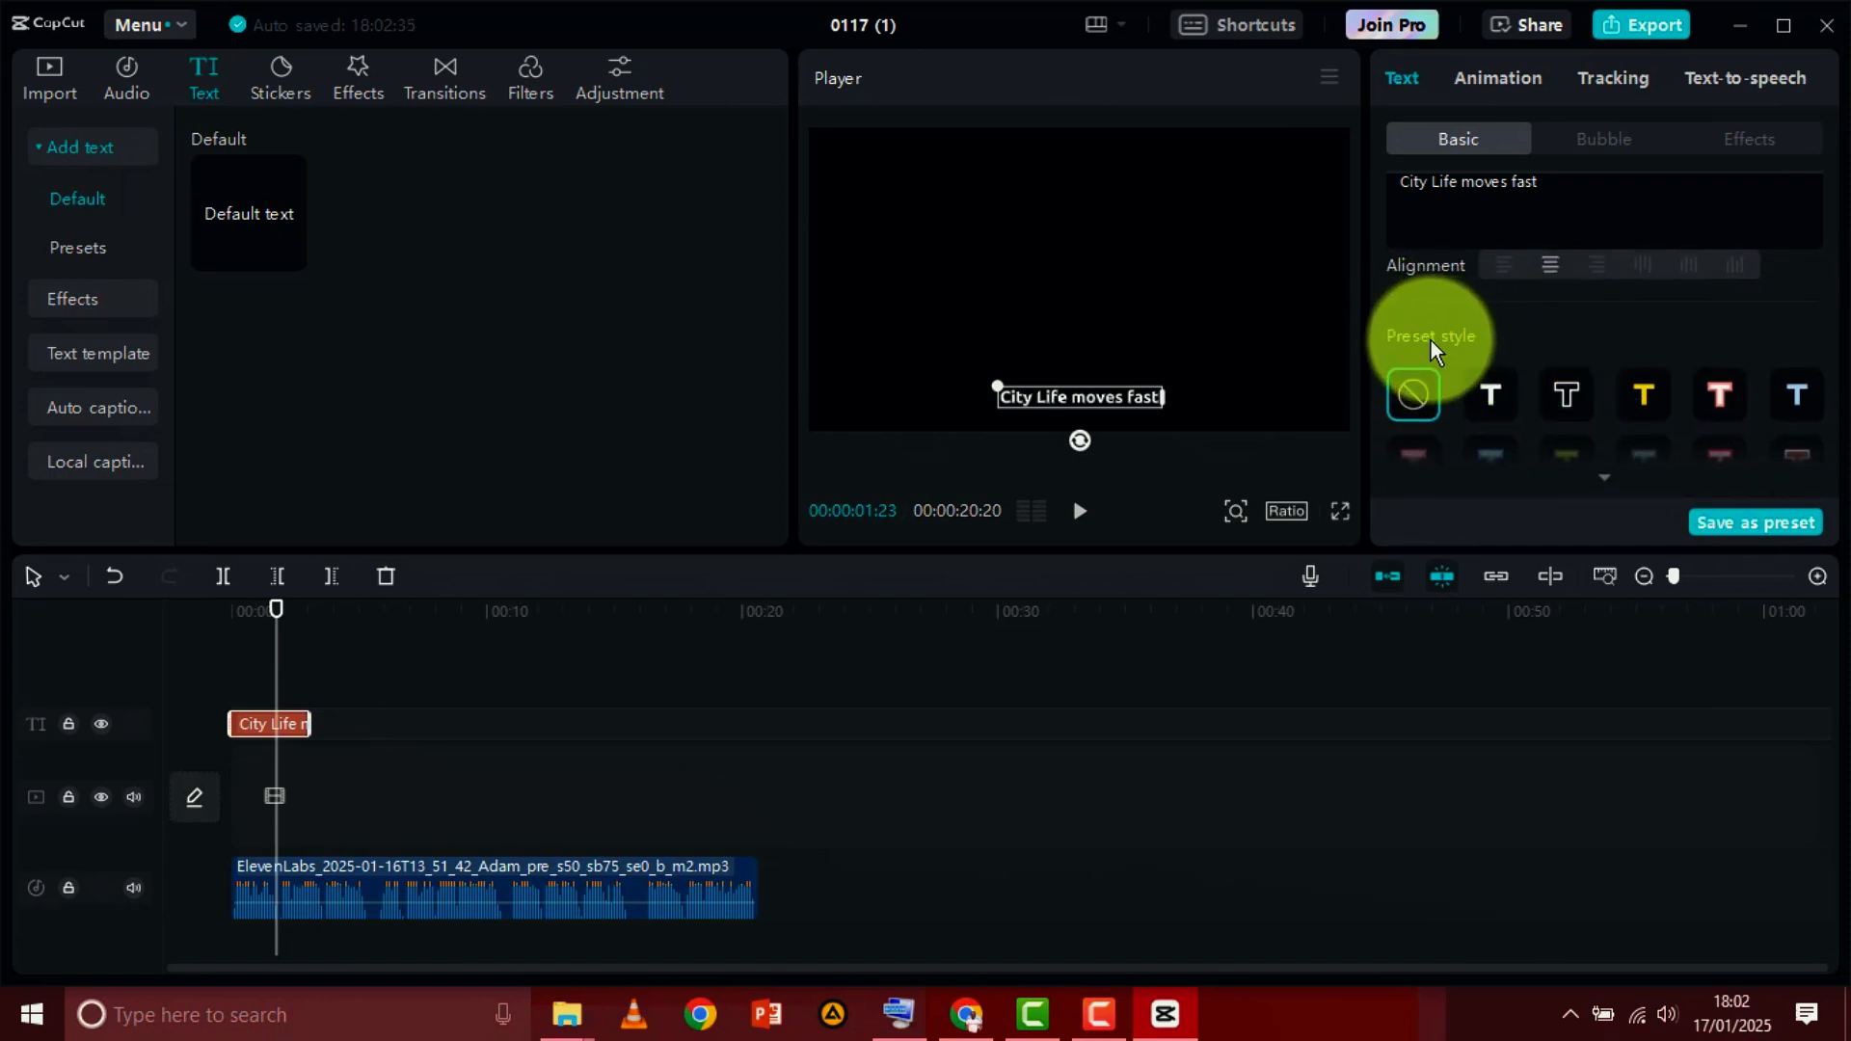
scroll(1600, 310, up, 4)
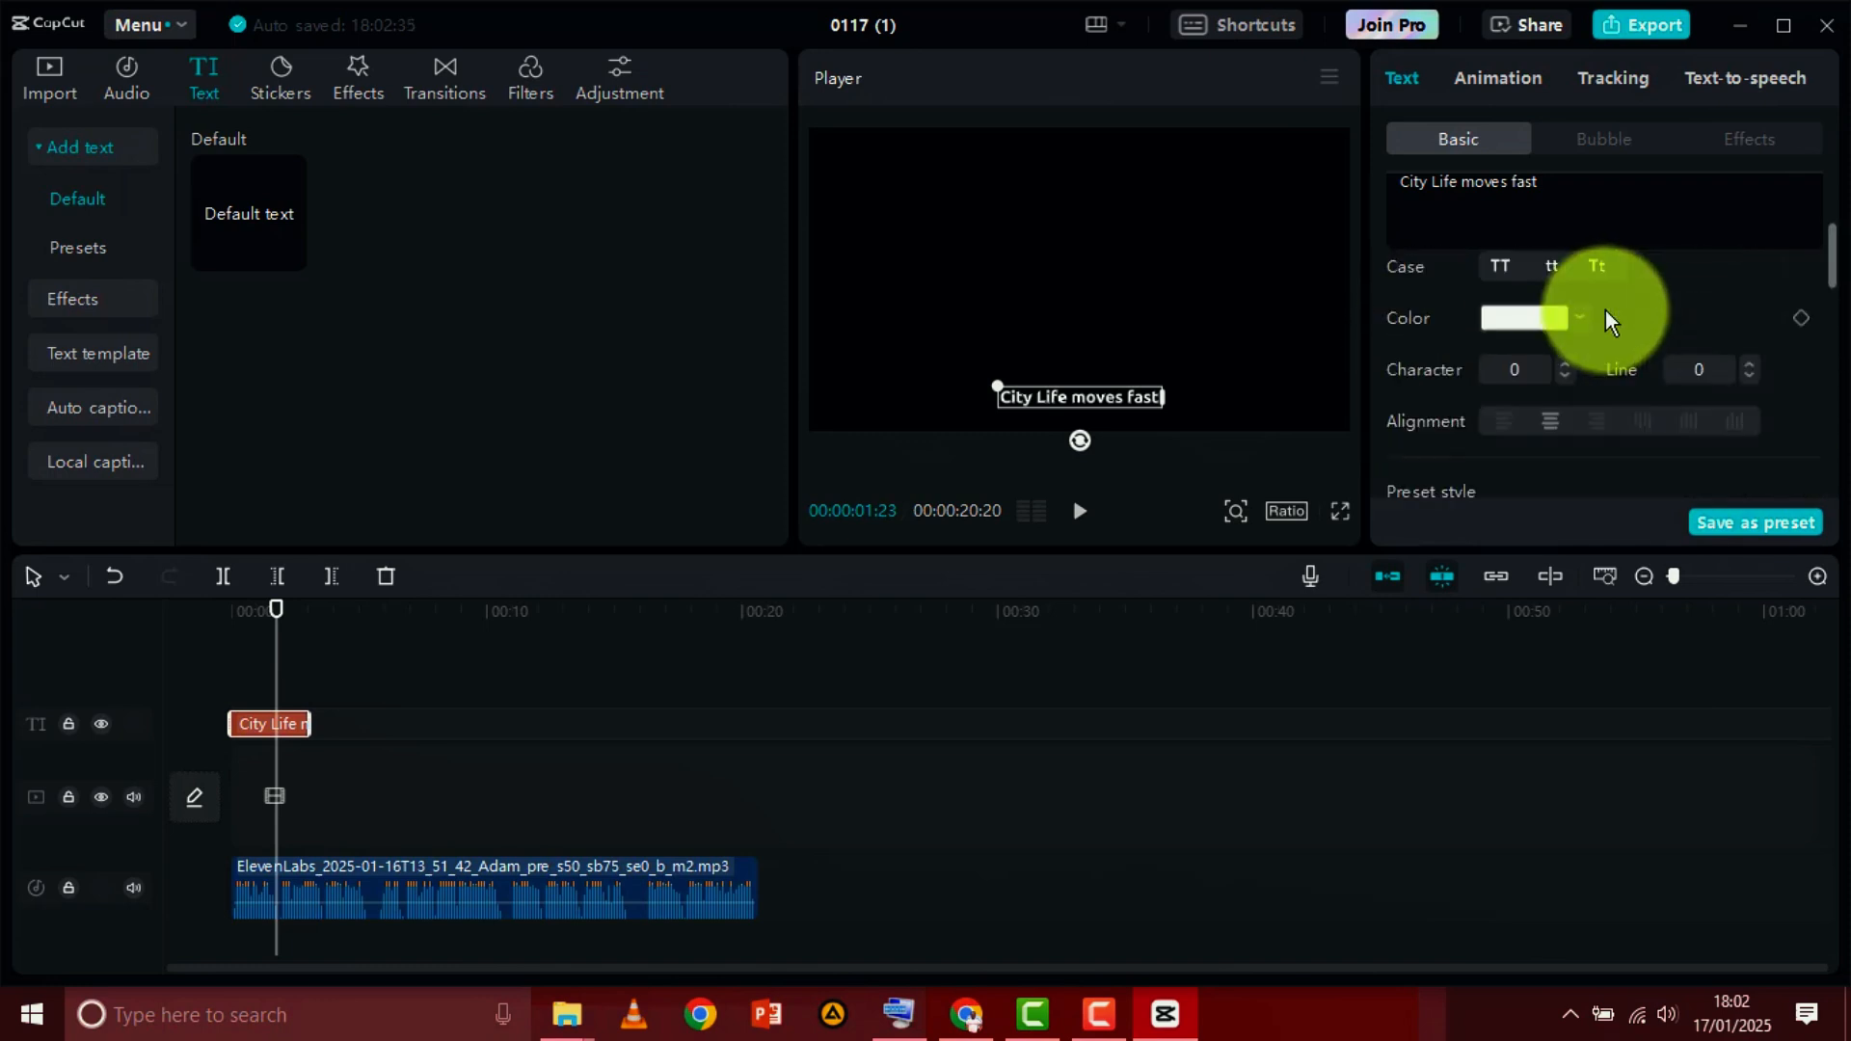
click(1600, 141)
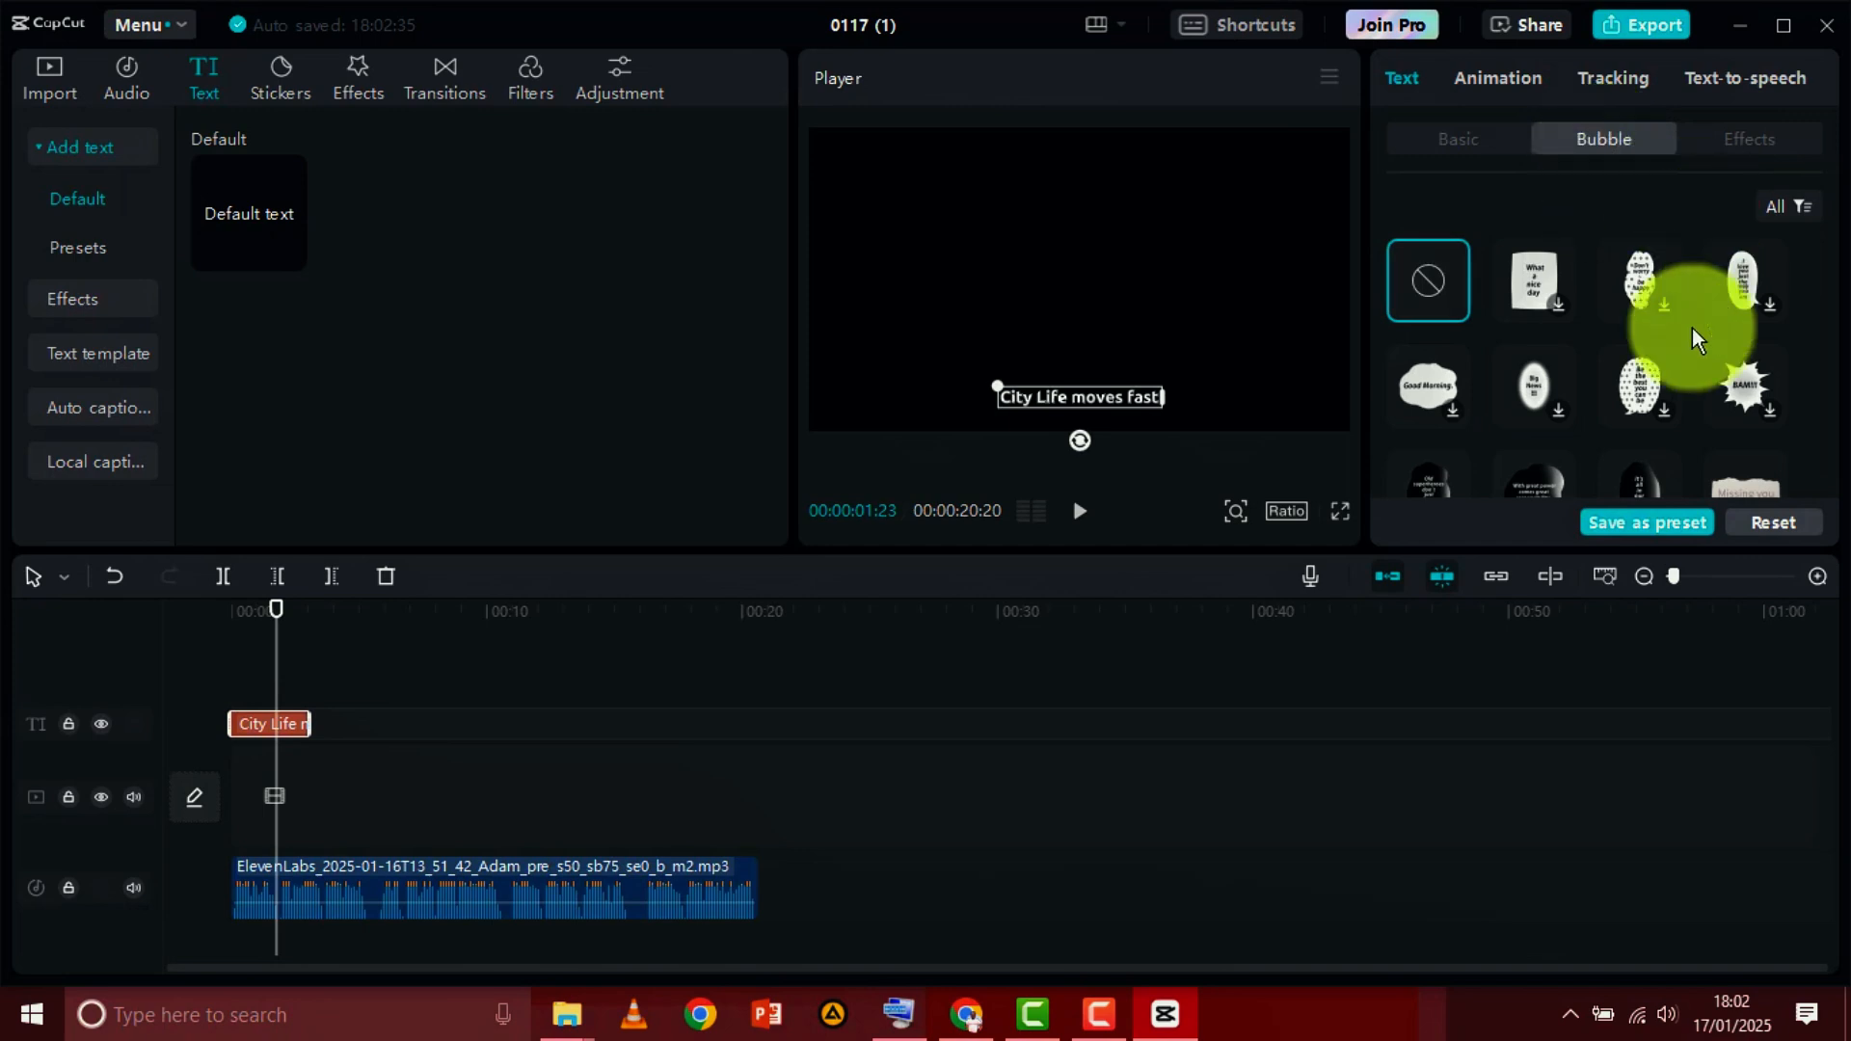
Apply the white-outlined ART text effect to the "City Life moves fast" caption and preview it full screen
scroll(1620, 381, down, 5)
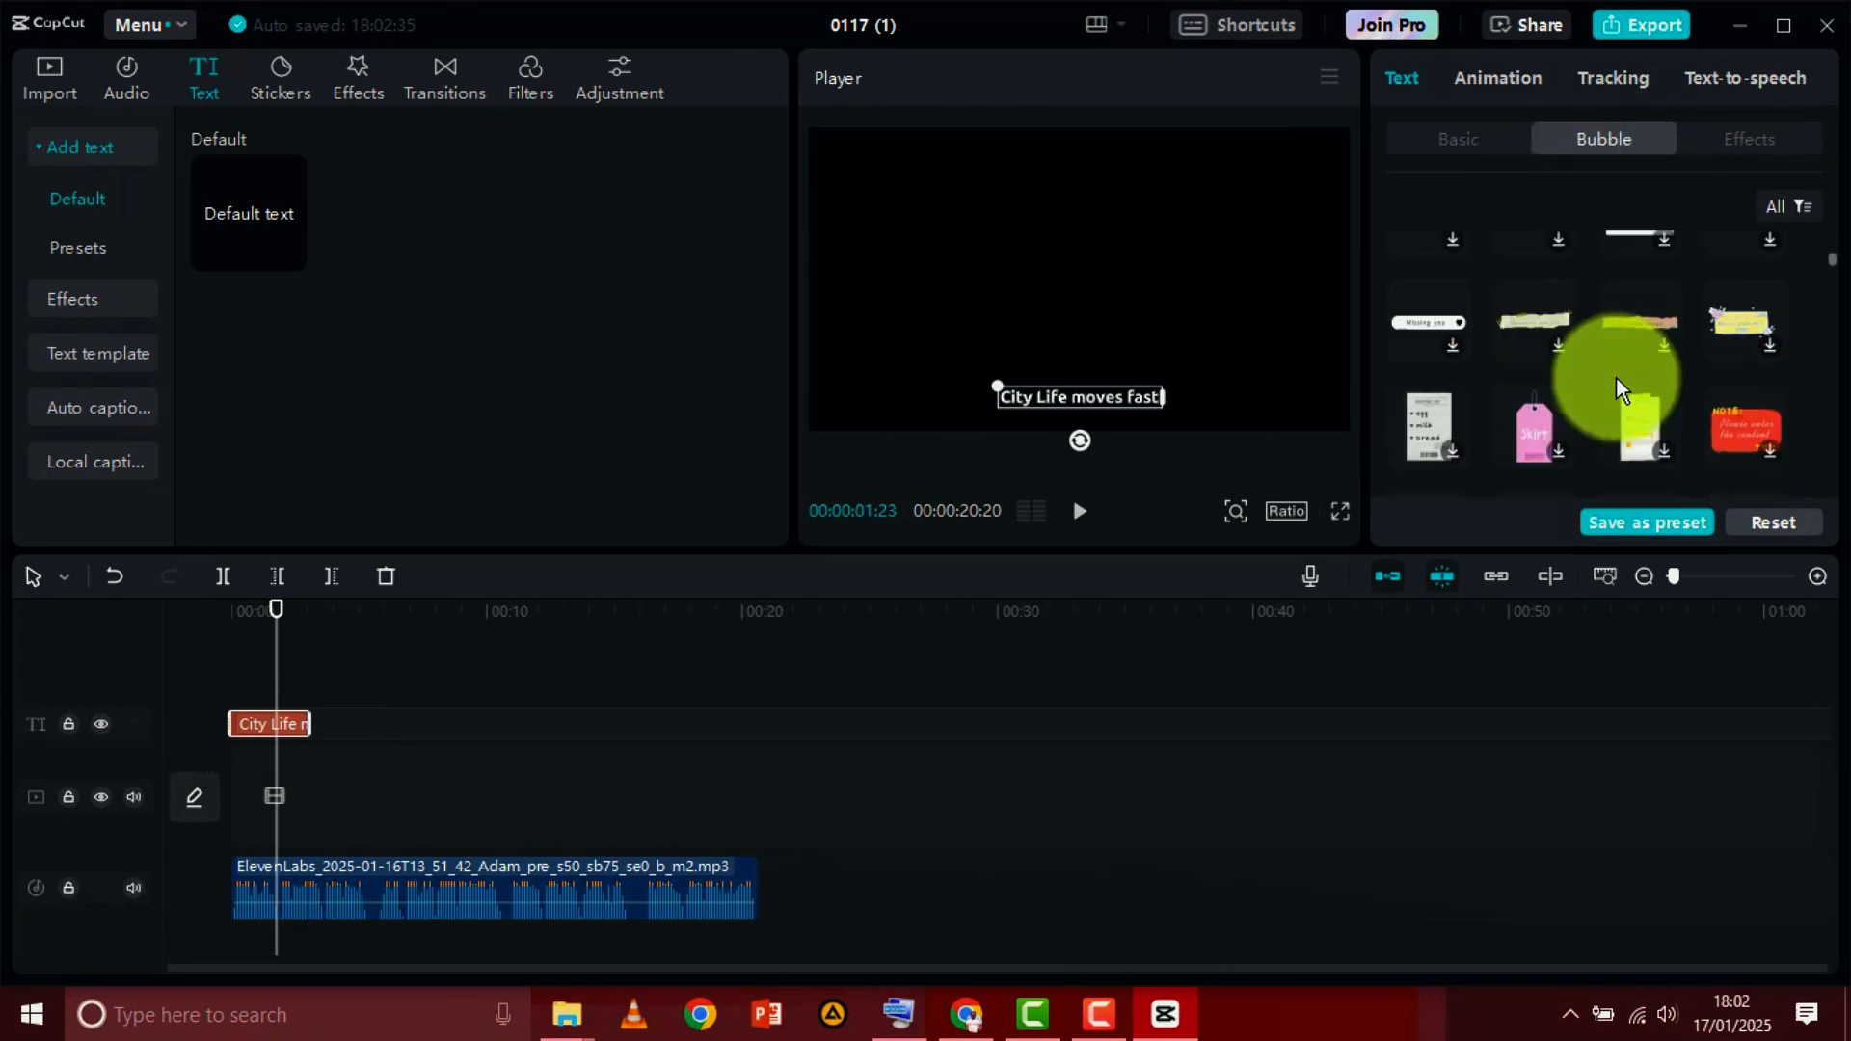
scroll(1616, 376, up, 5)
click(1751, 139)
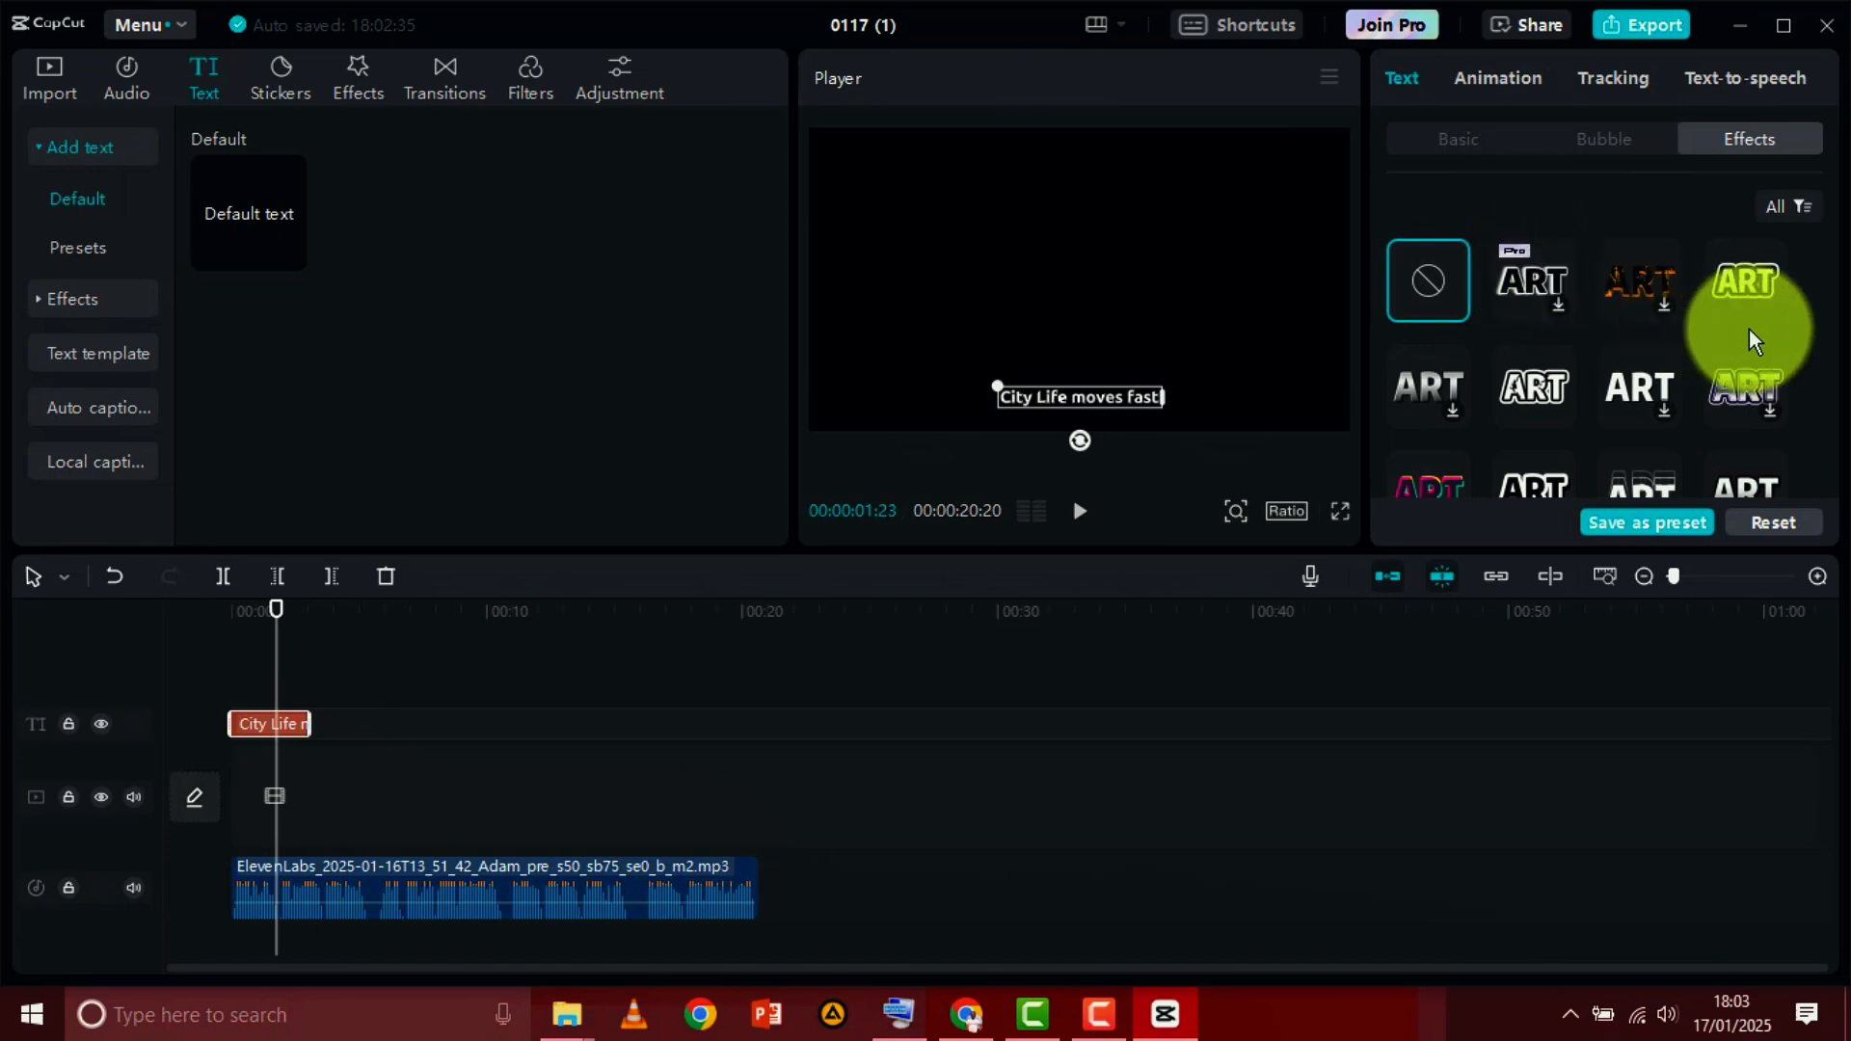
click(1535, 384)
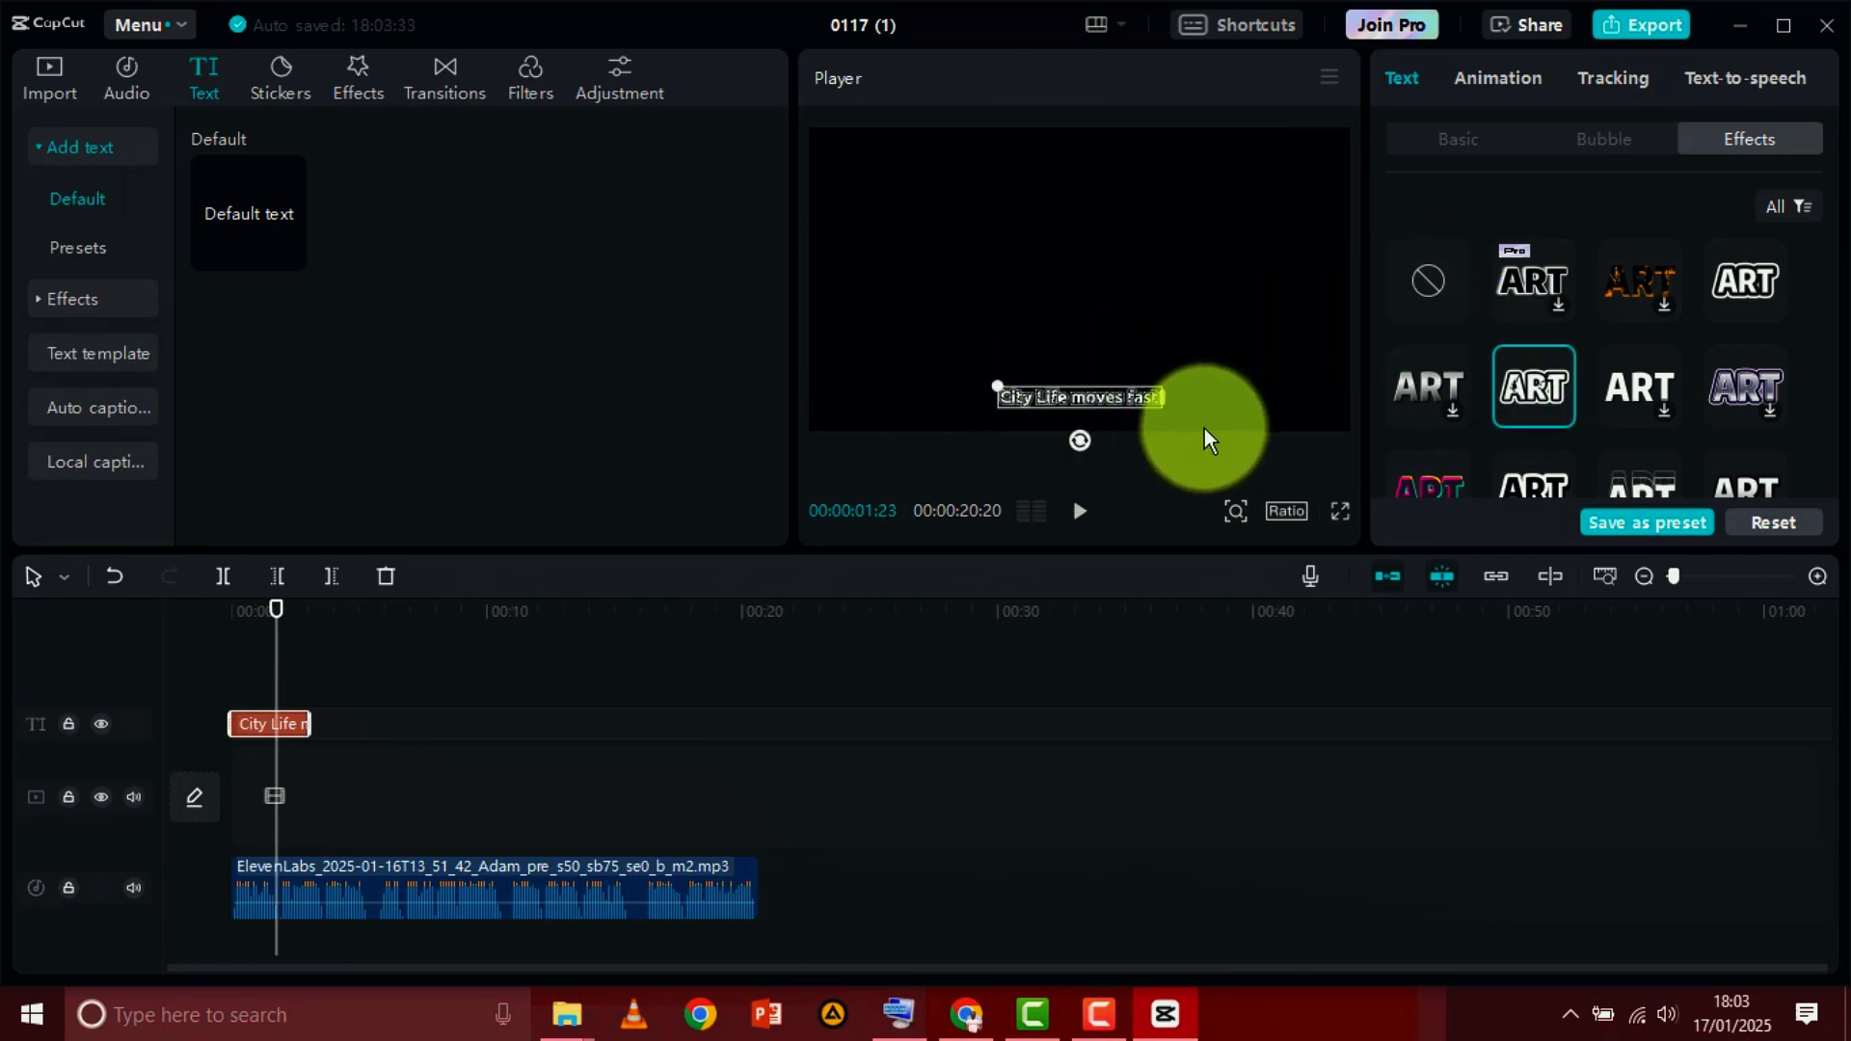
click(1340, 511)
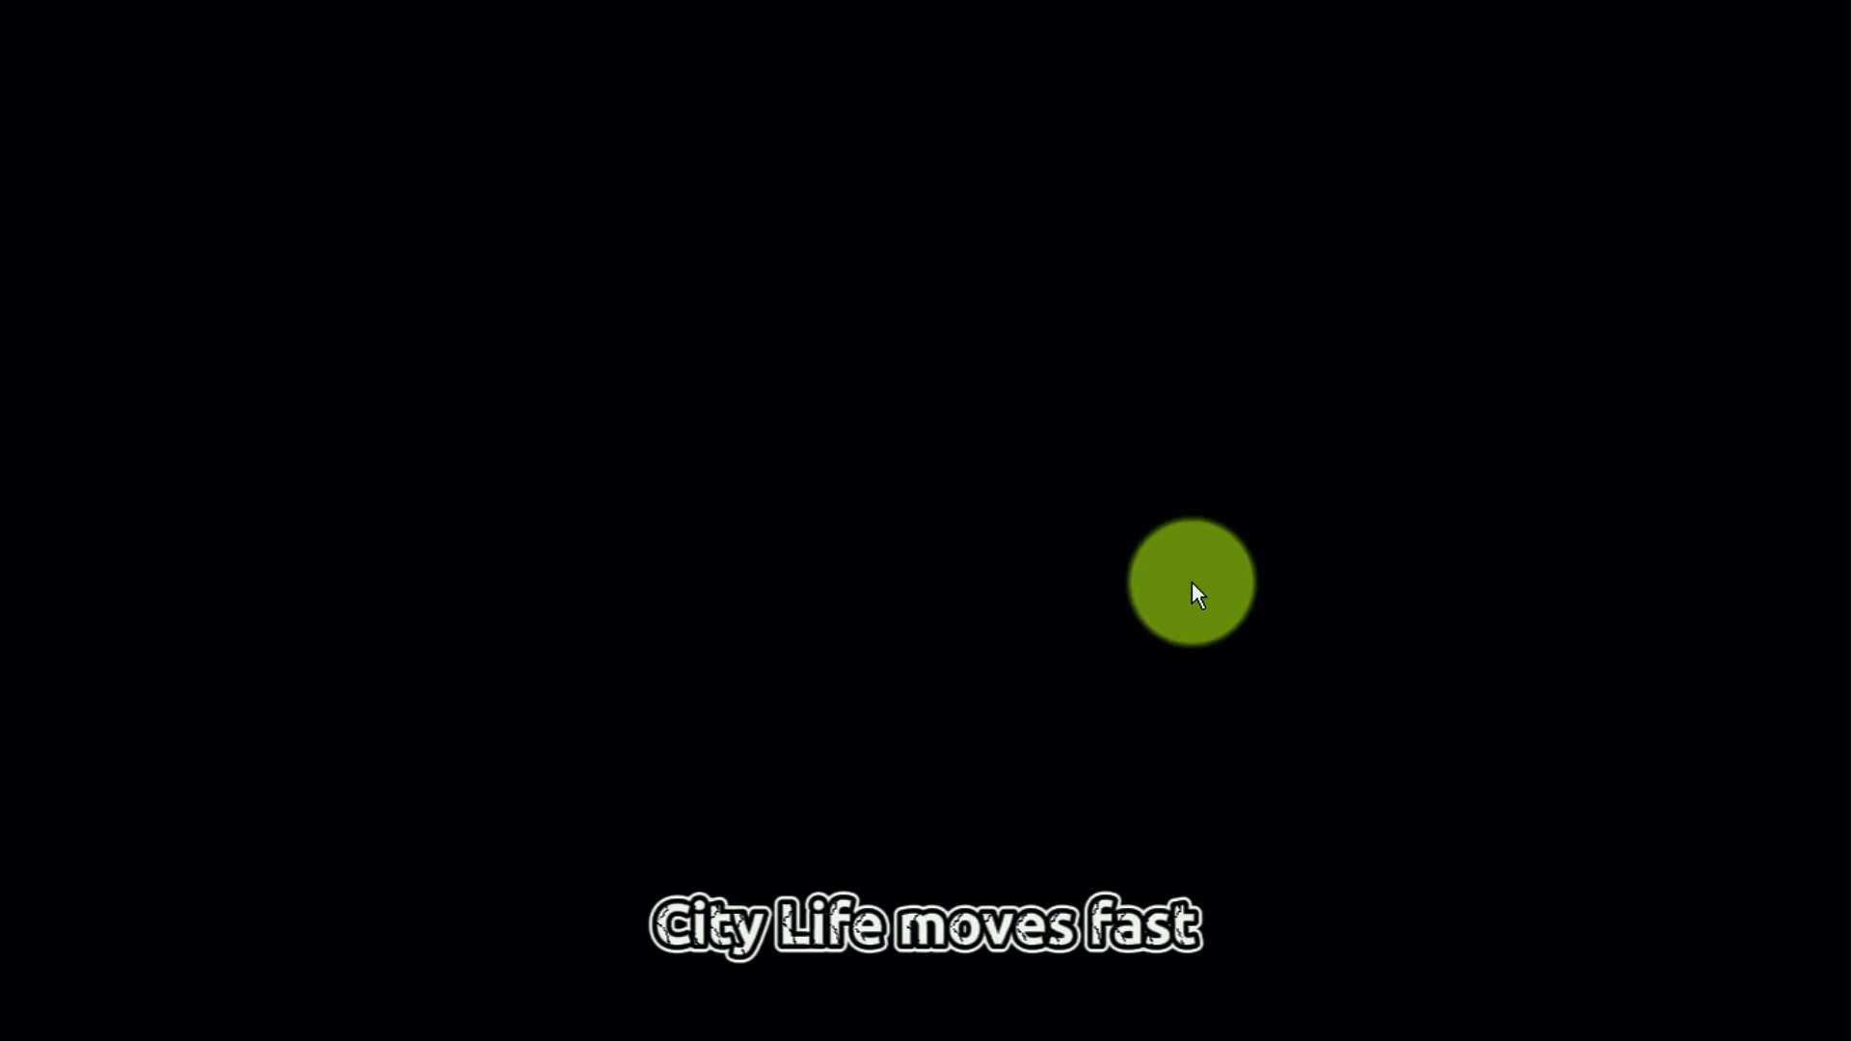
key(Escape)
Play the voiceover from the start and trim the first caption clip to end at 00:00:01:20
click(233, 613)
click(227, 615)
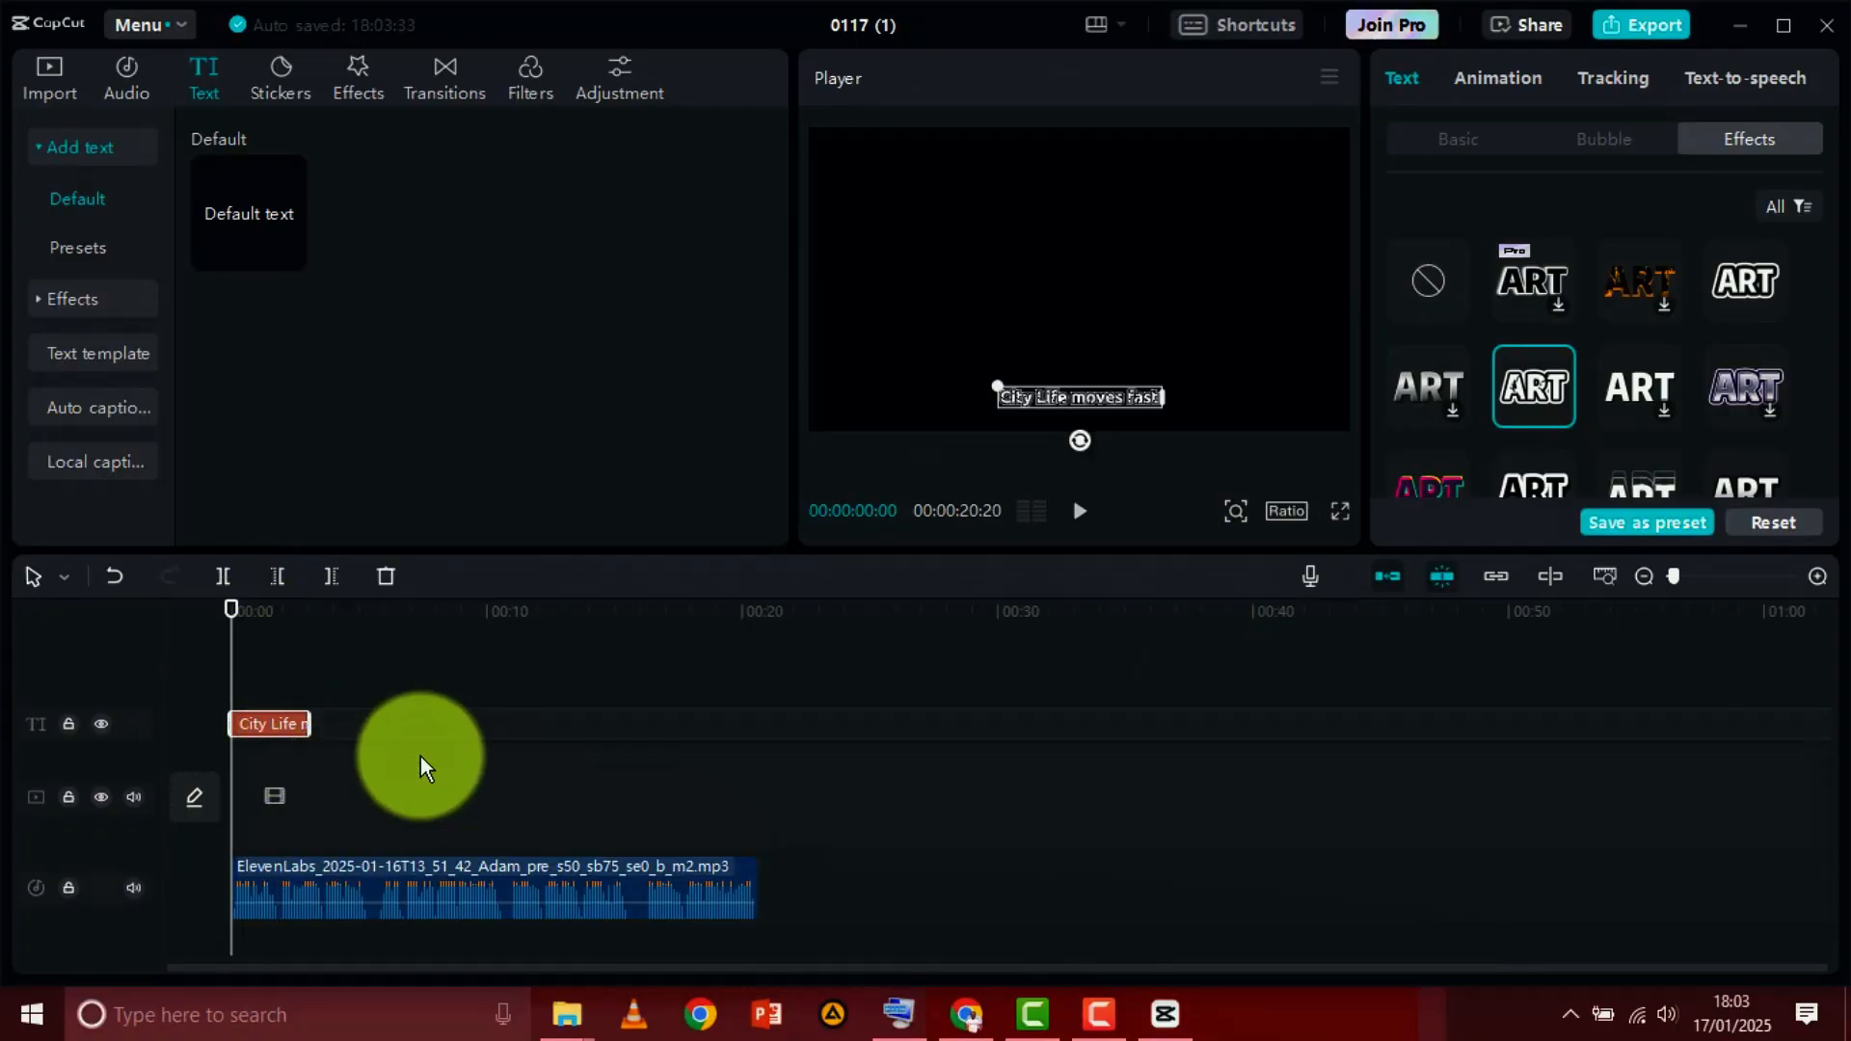
click(1080, 515)
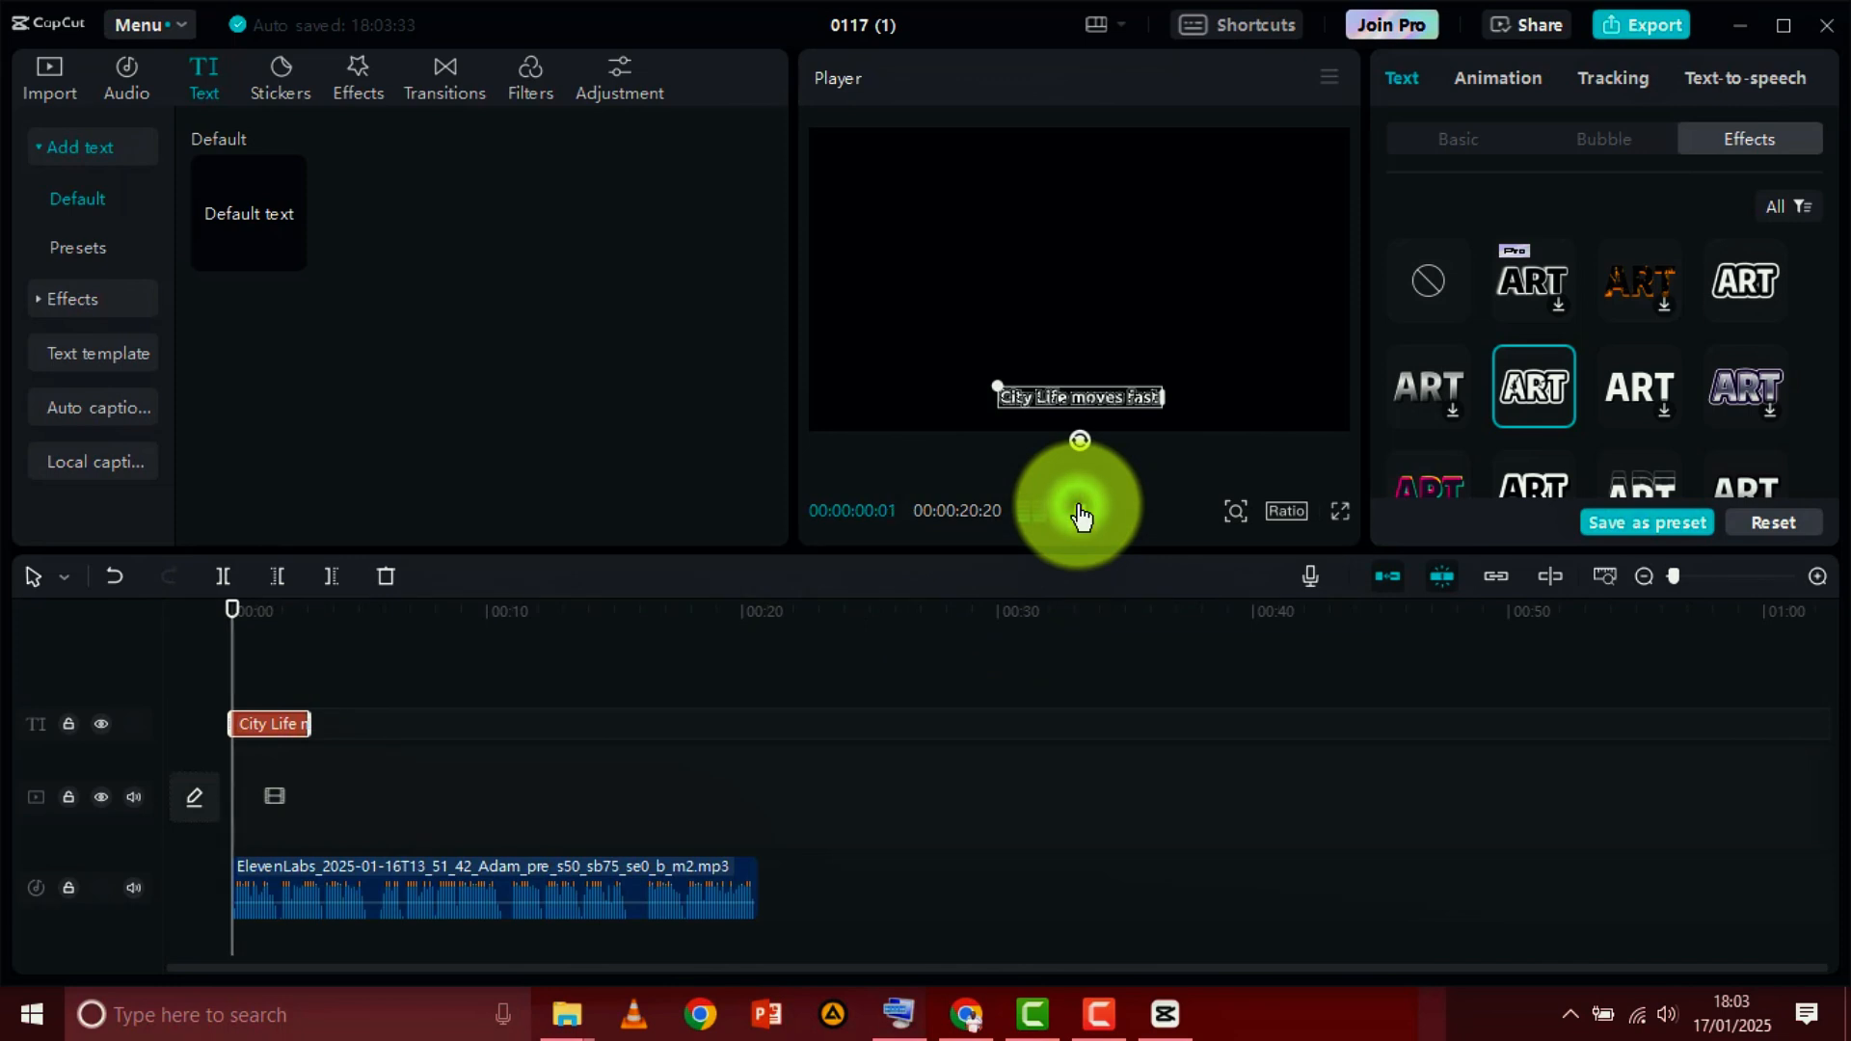
click(1080, 515)
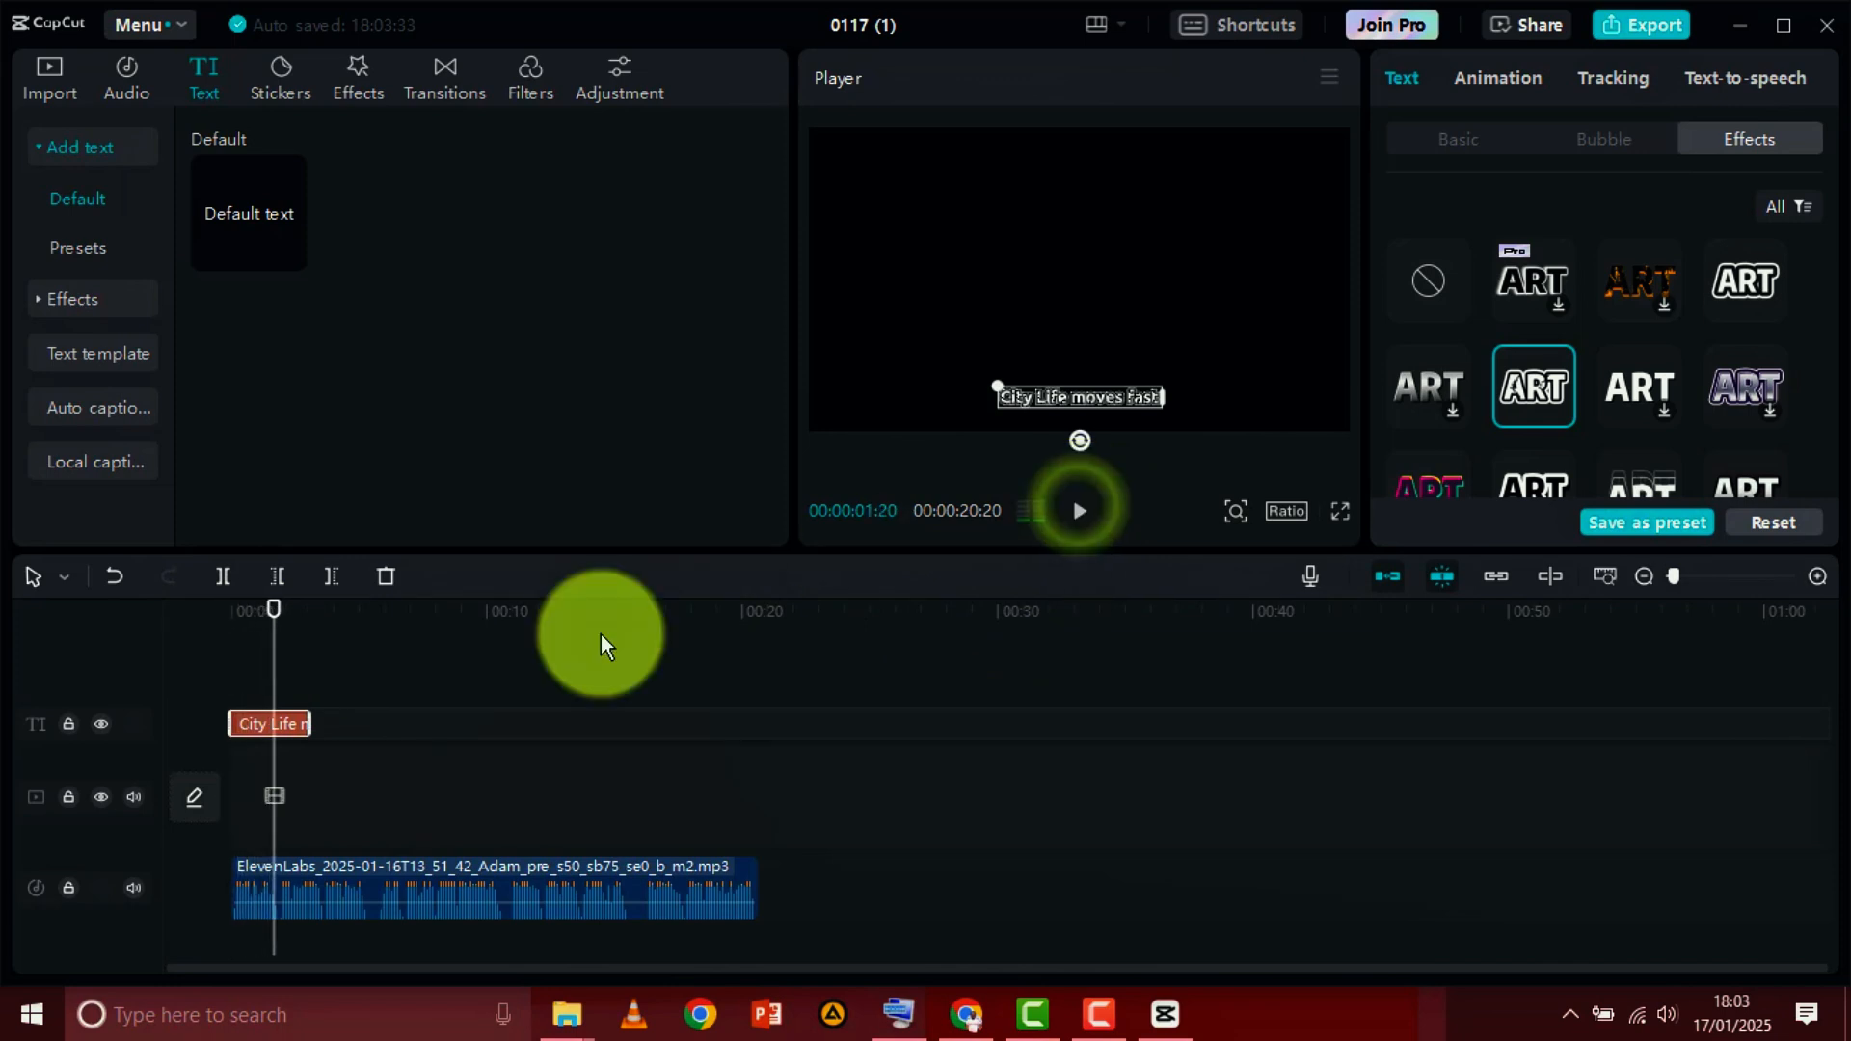
drag(308, 724, 274, 725)
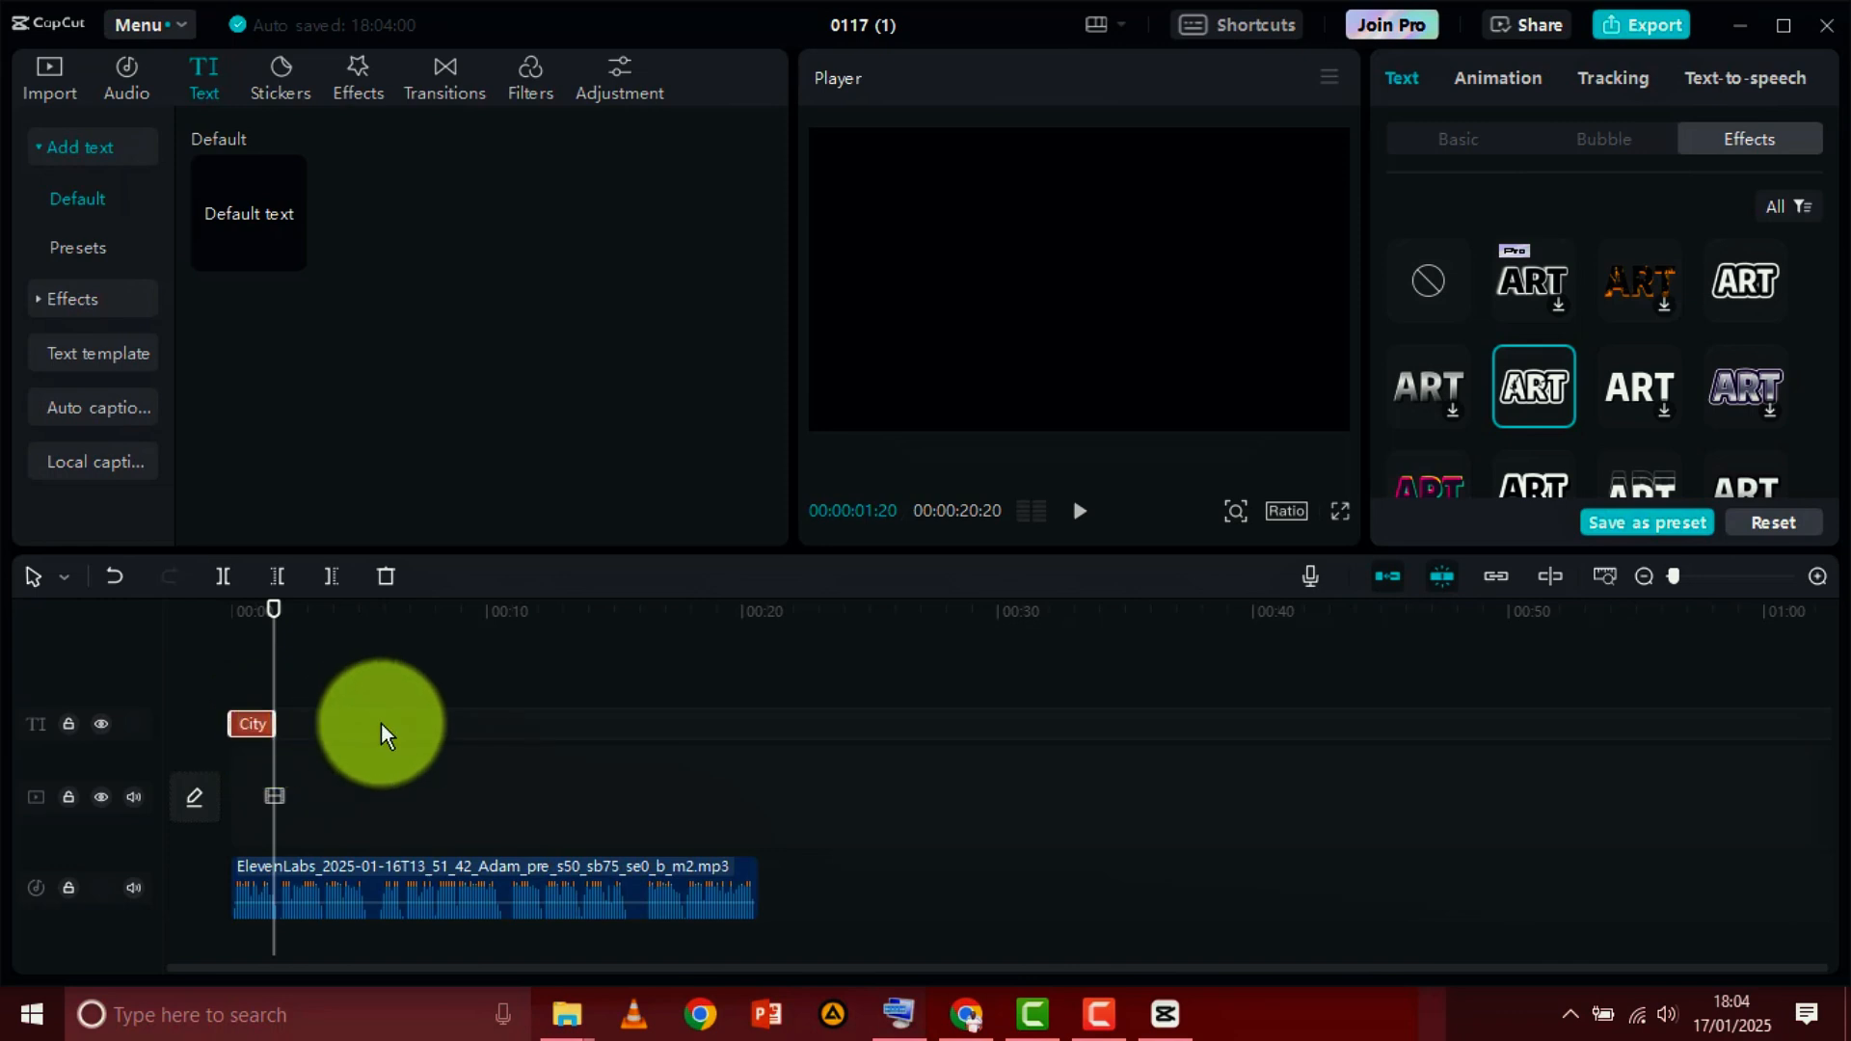
Paste a copy of the caption directly after the first one and play the voiceover from 00:00:01:20 to 00:00:03:19
key(ctrl+v)
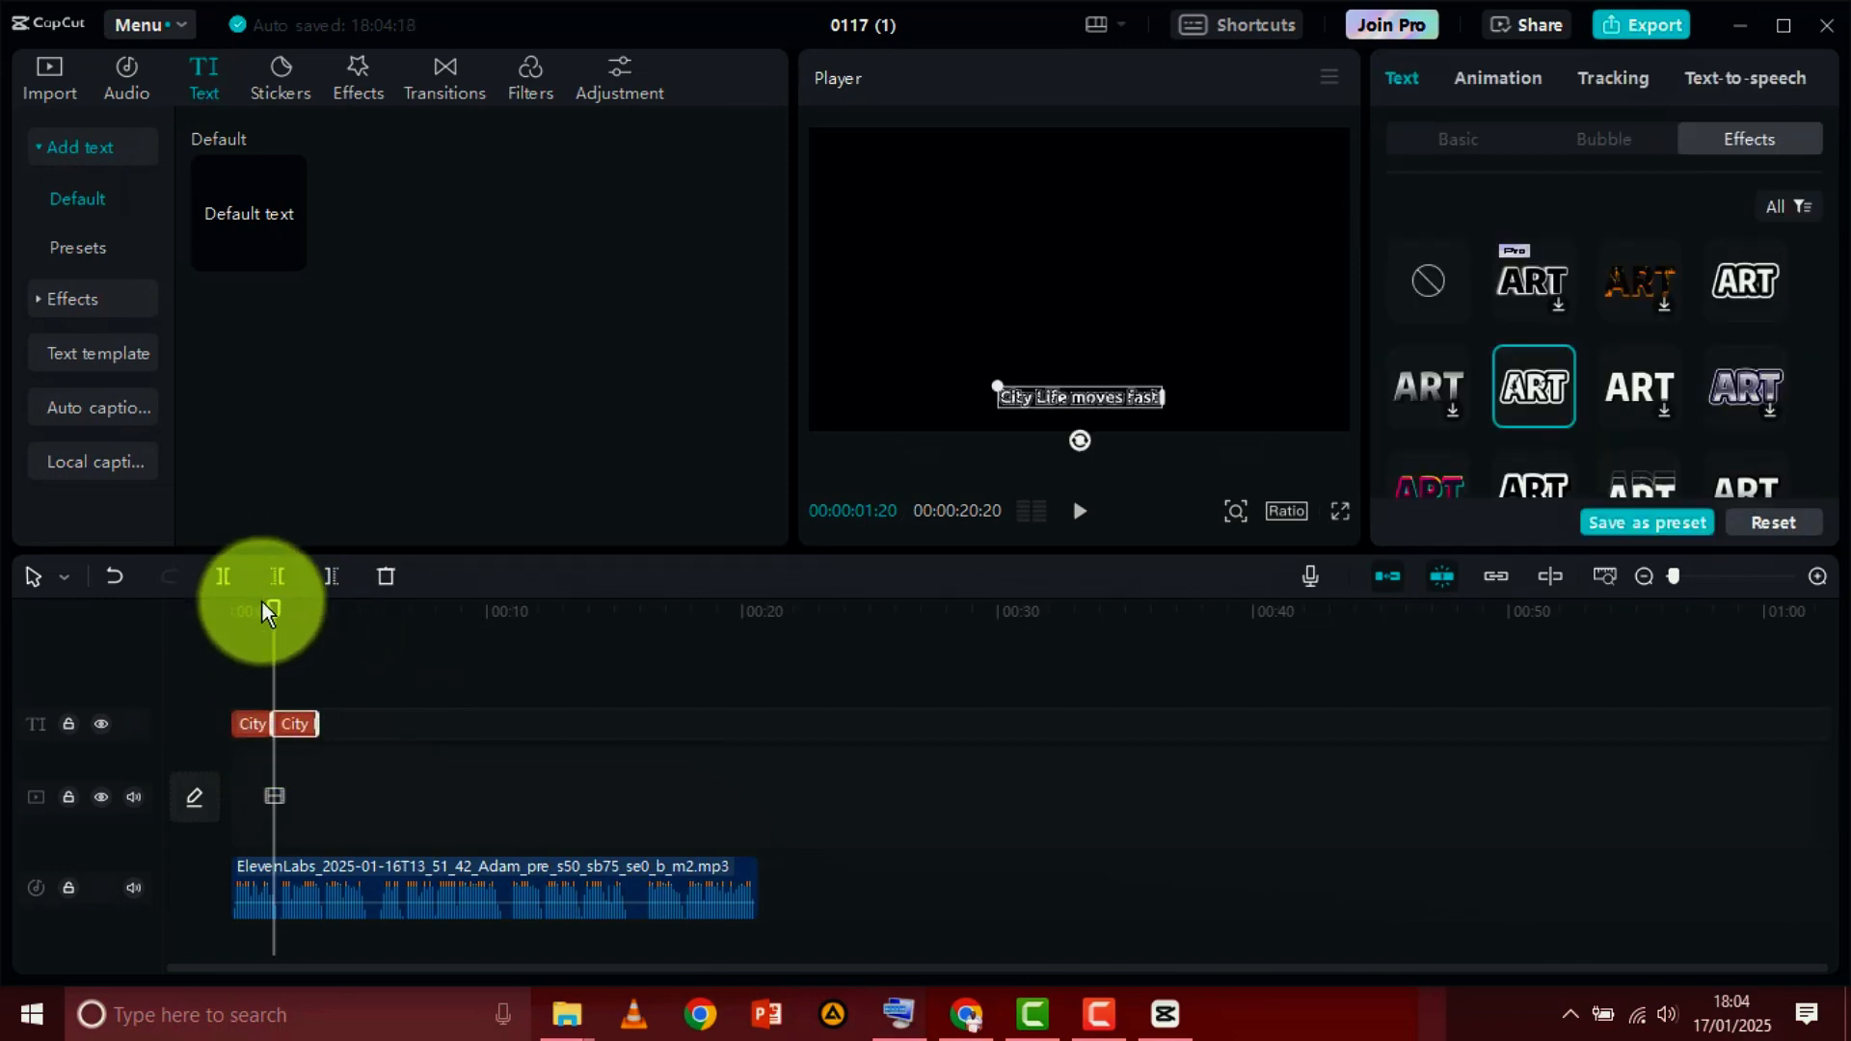
drag(273, 609, 289, 648)
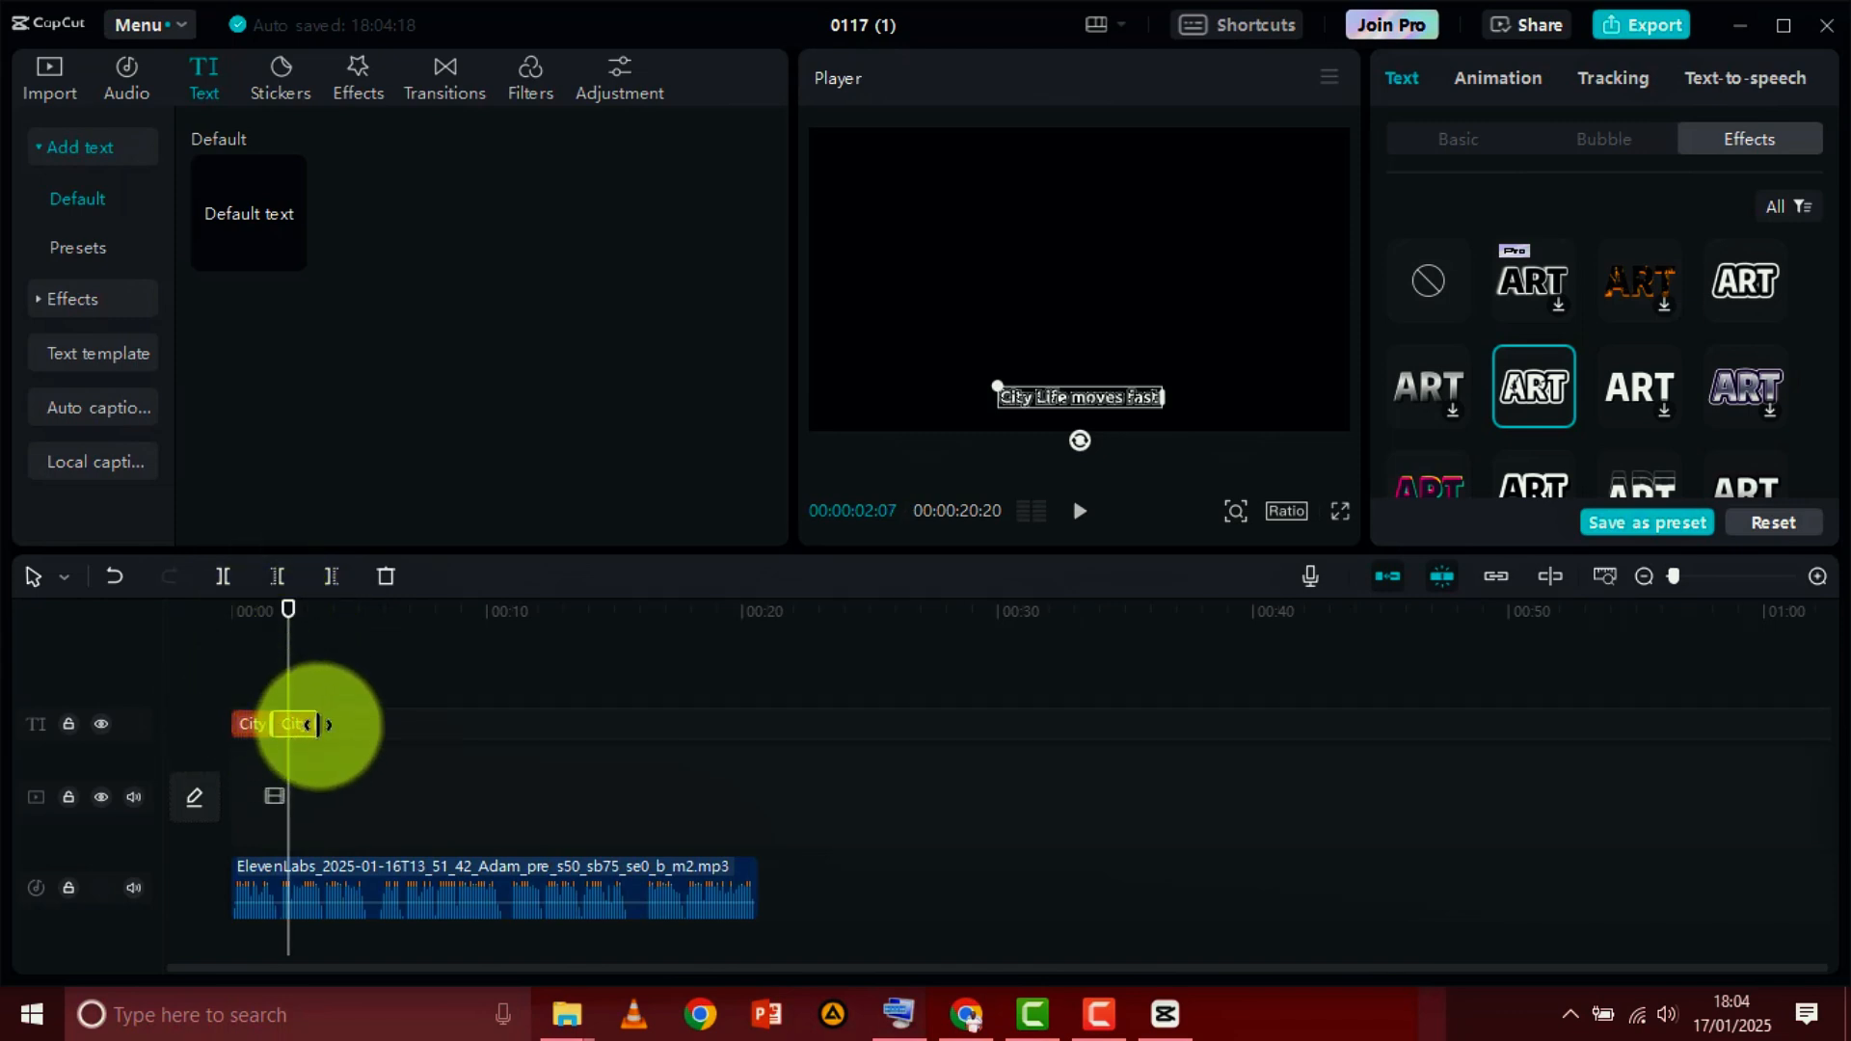
click(1467, 137)
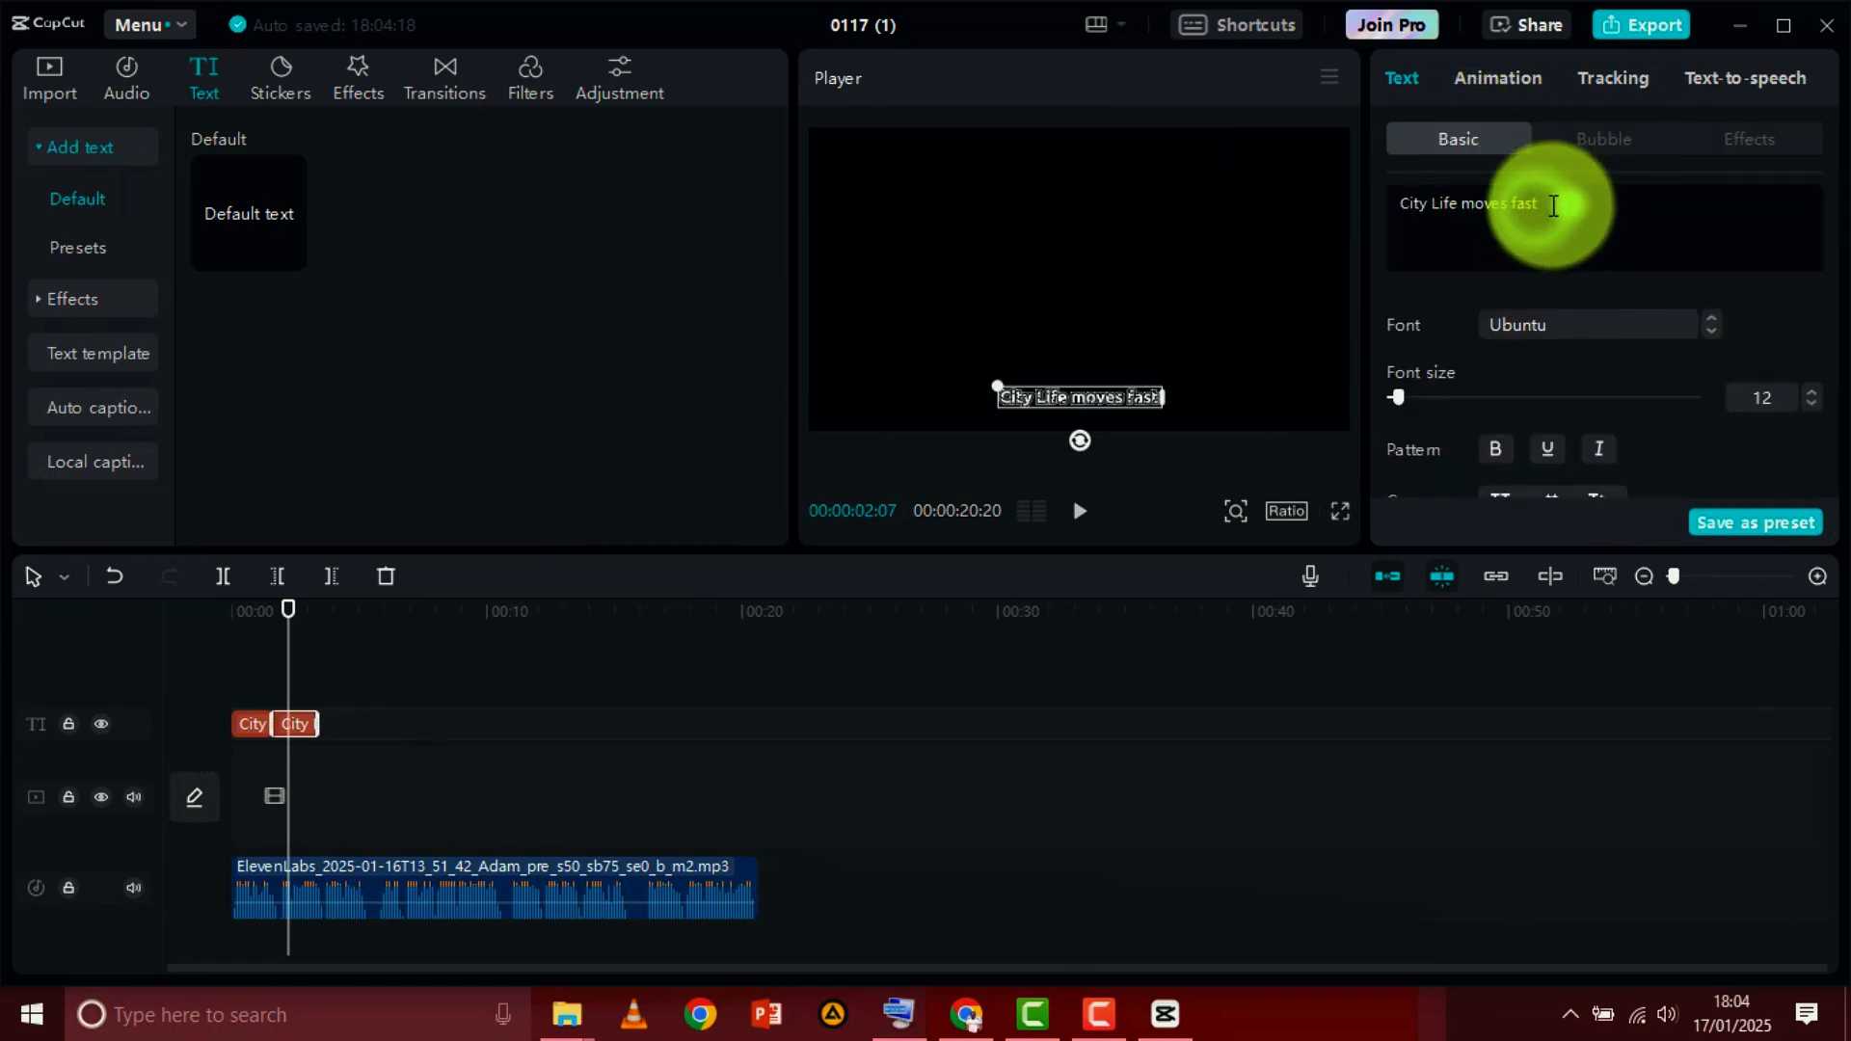
drag(1554, 205, 1398, 200)
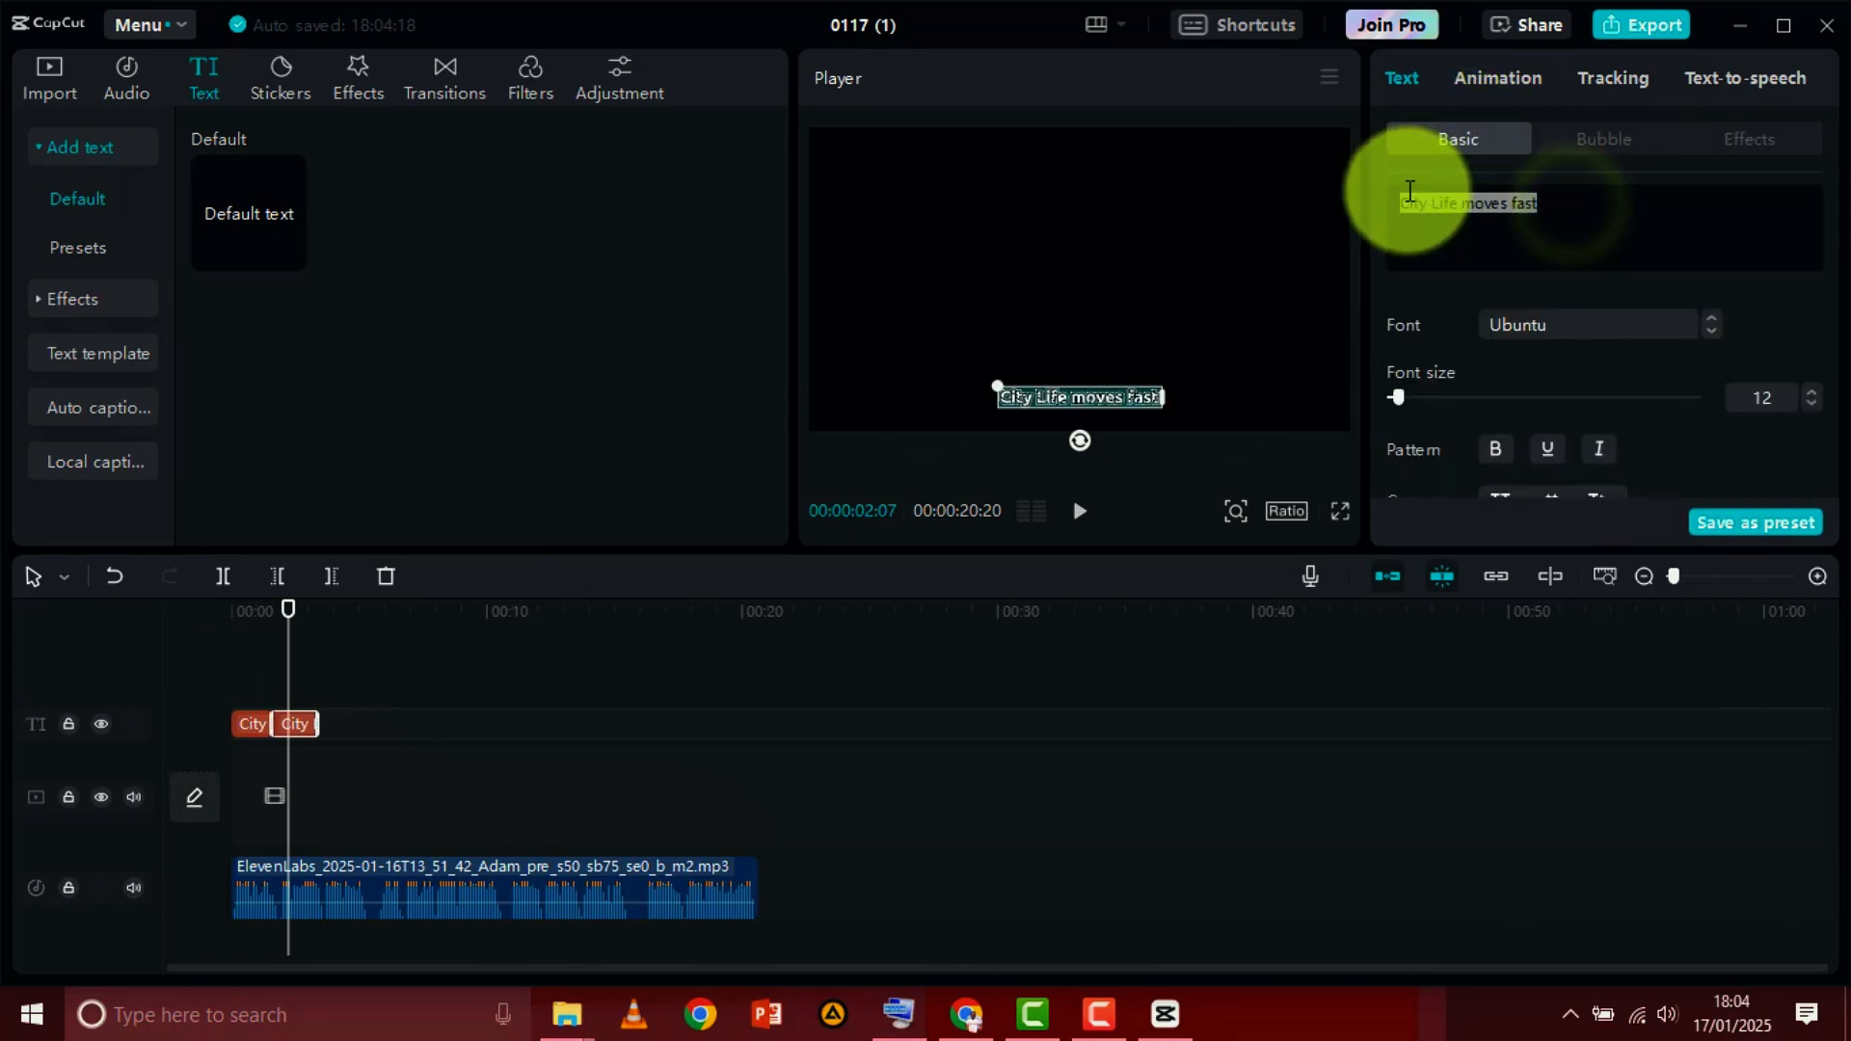
click(274, 610)
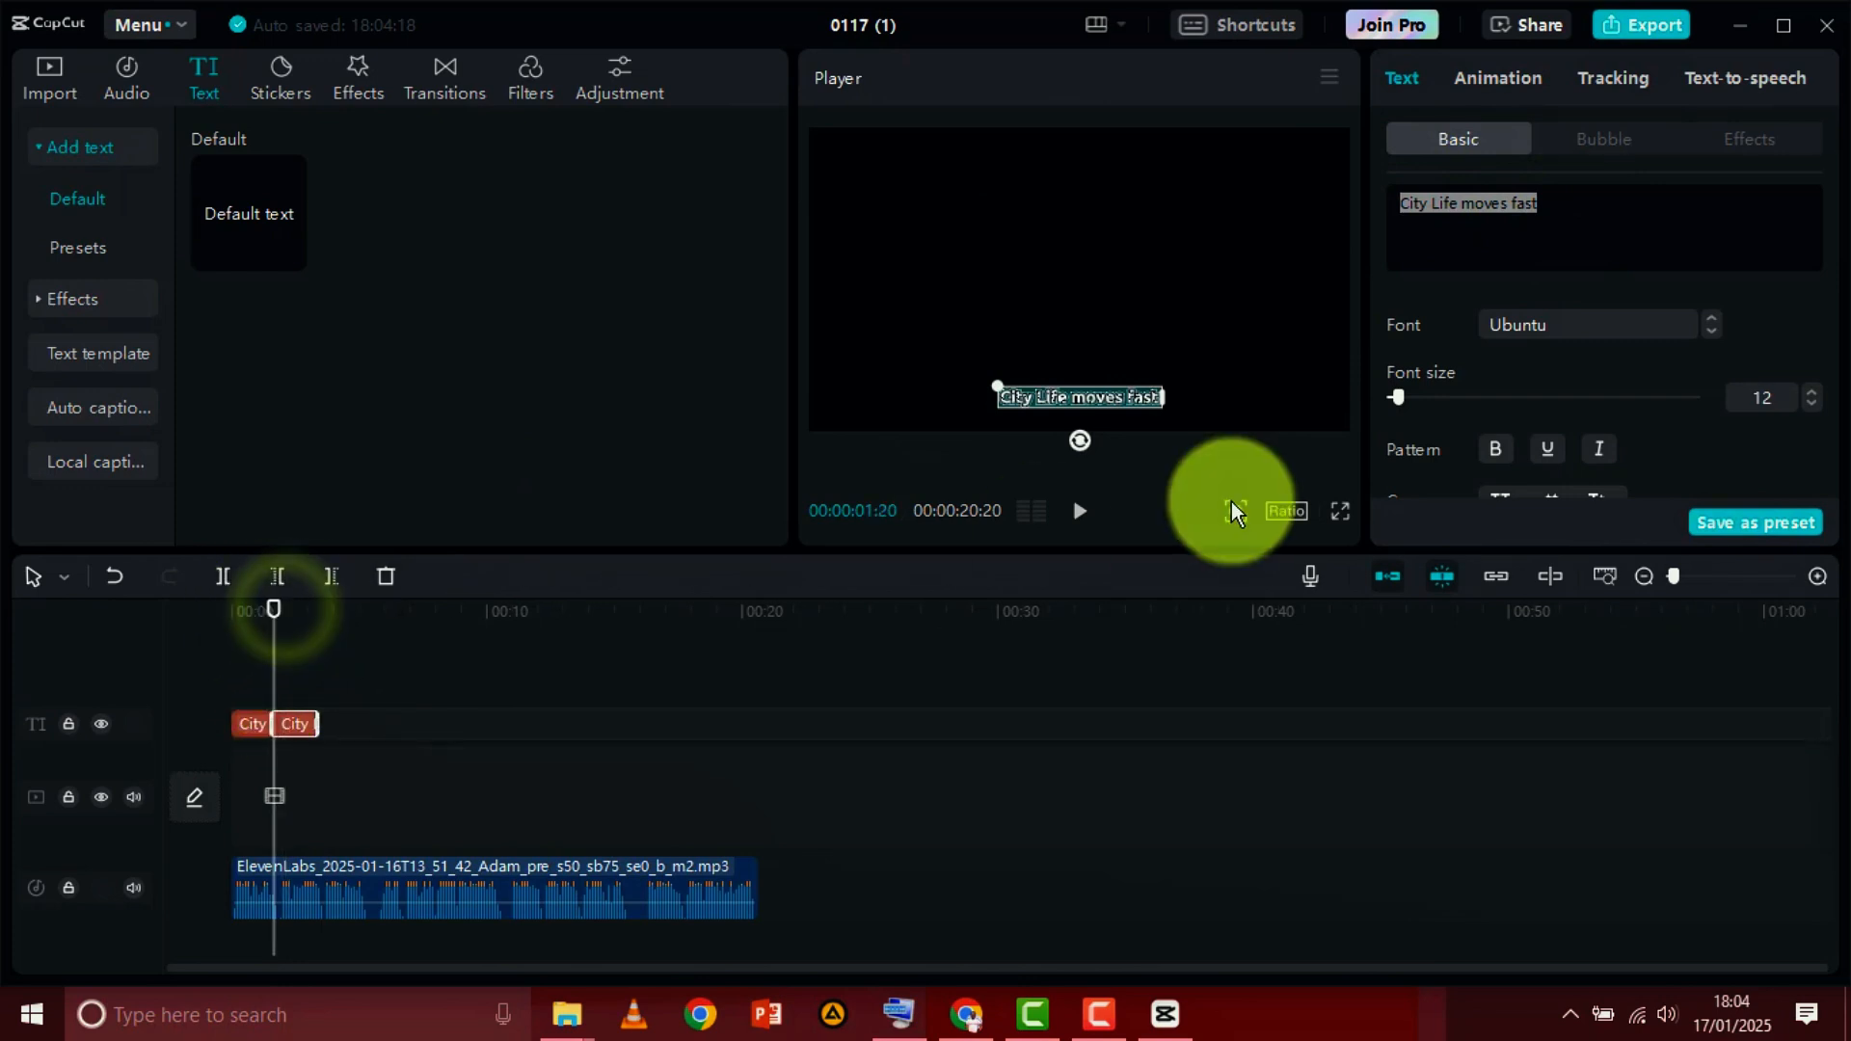
click(1080, 510)
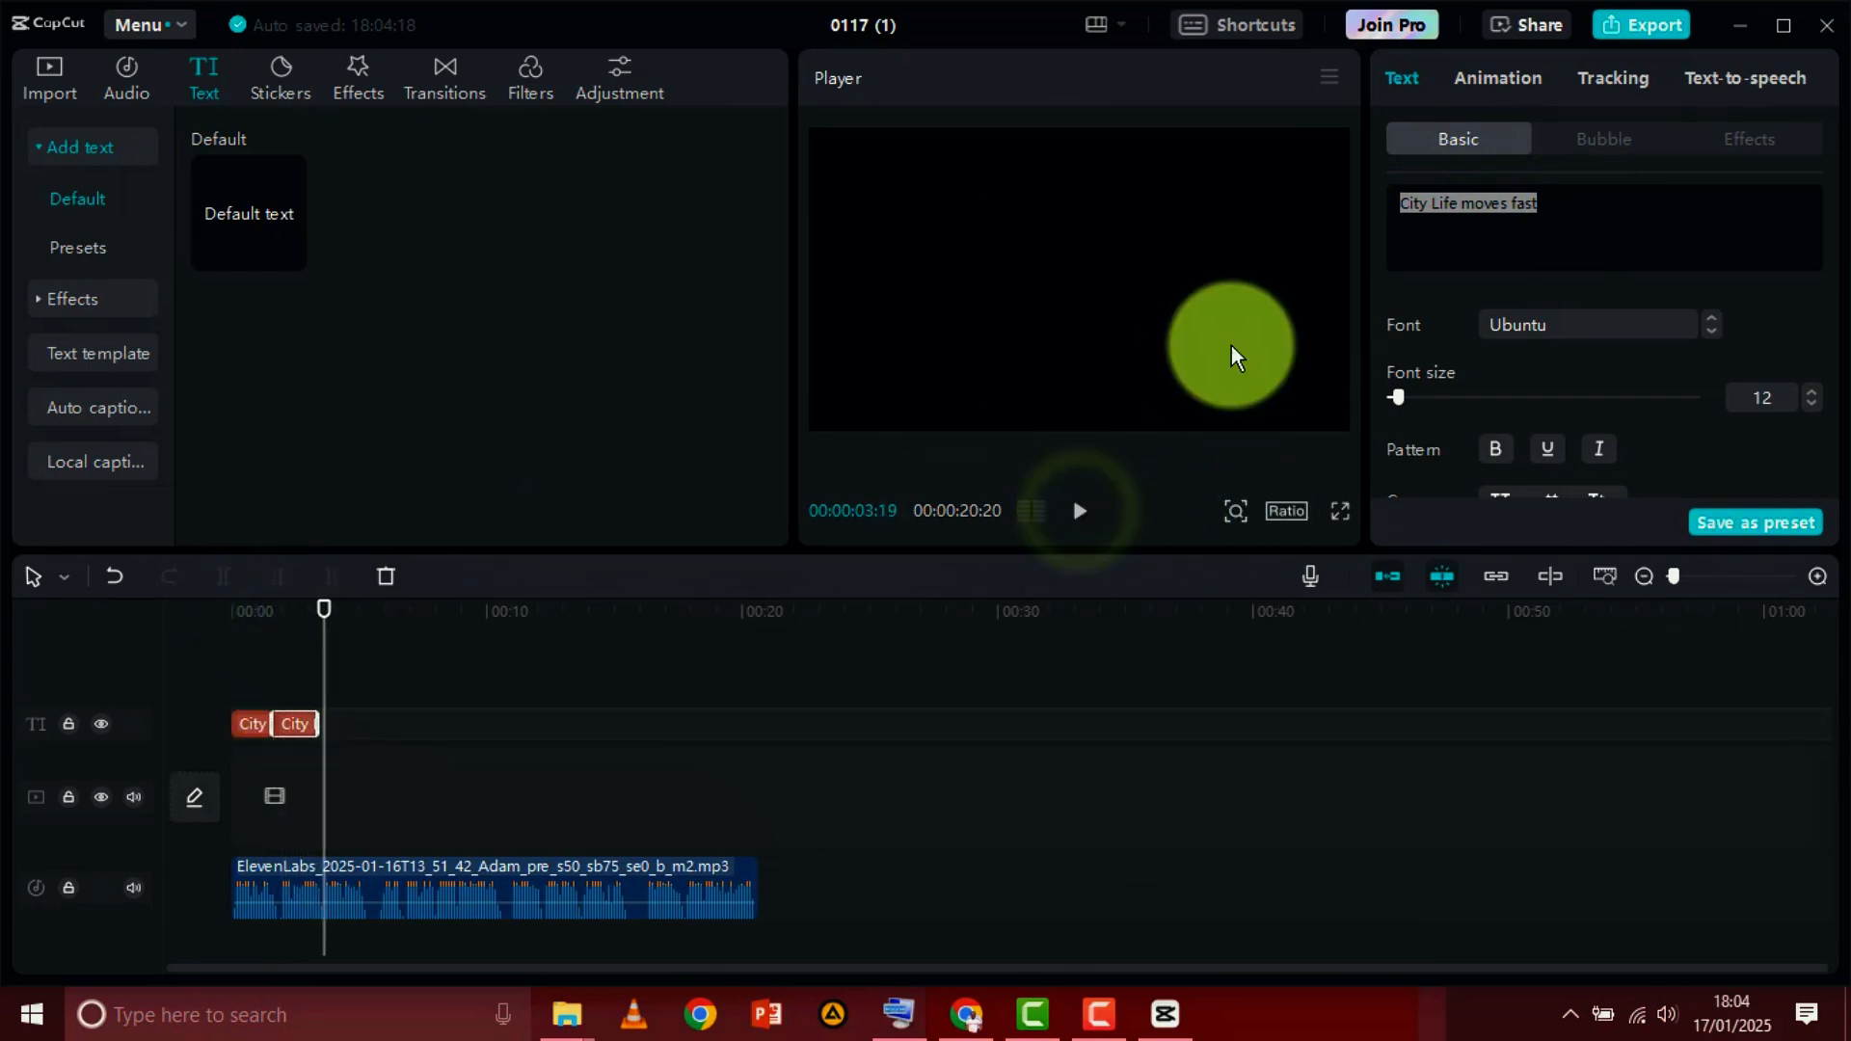
Replace the second caption's text with "but the key to surviving"
drag(1565, 206, 1371, 181)
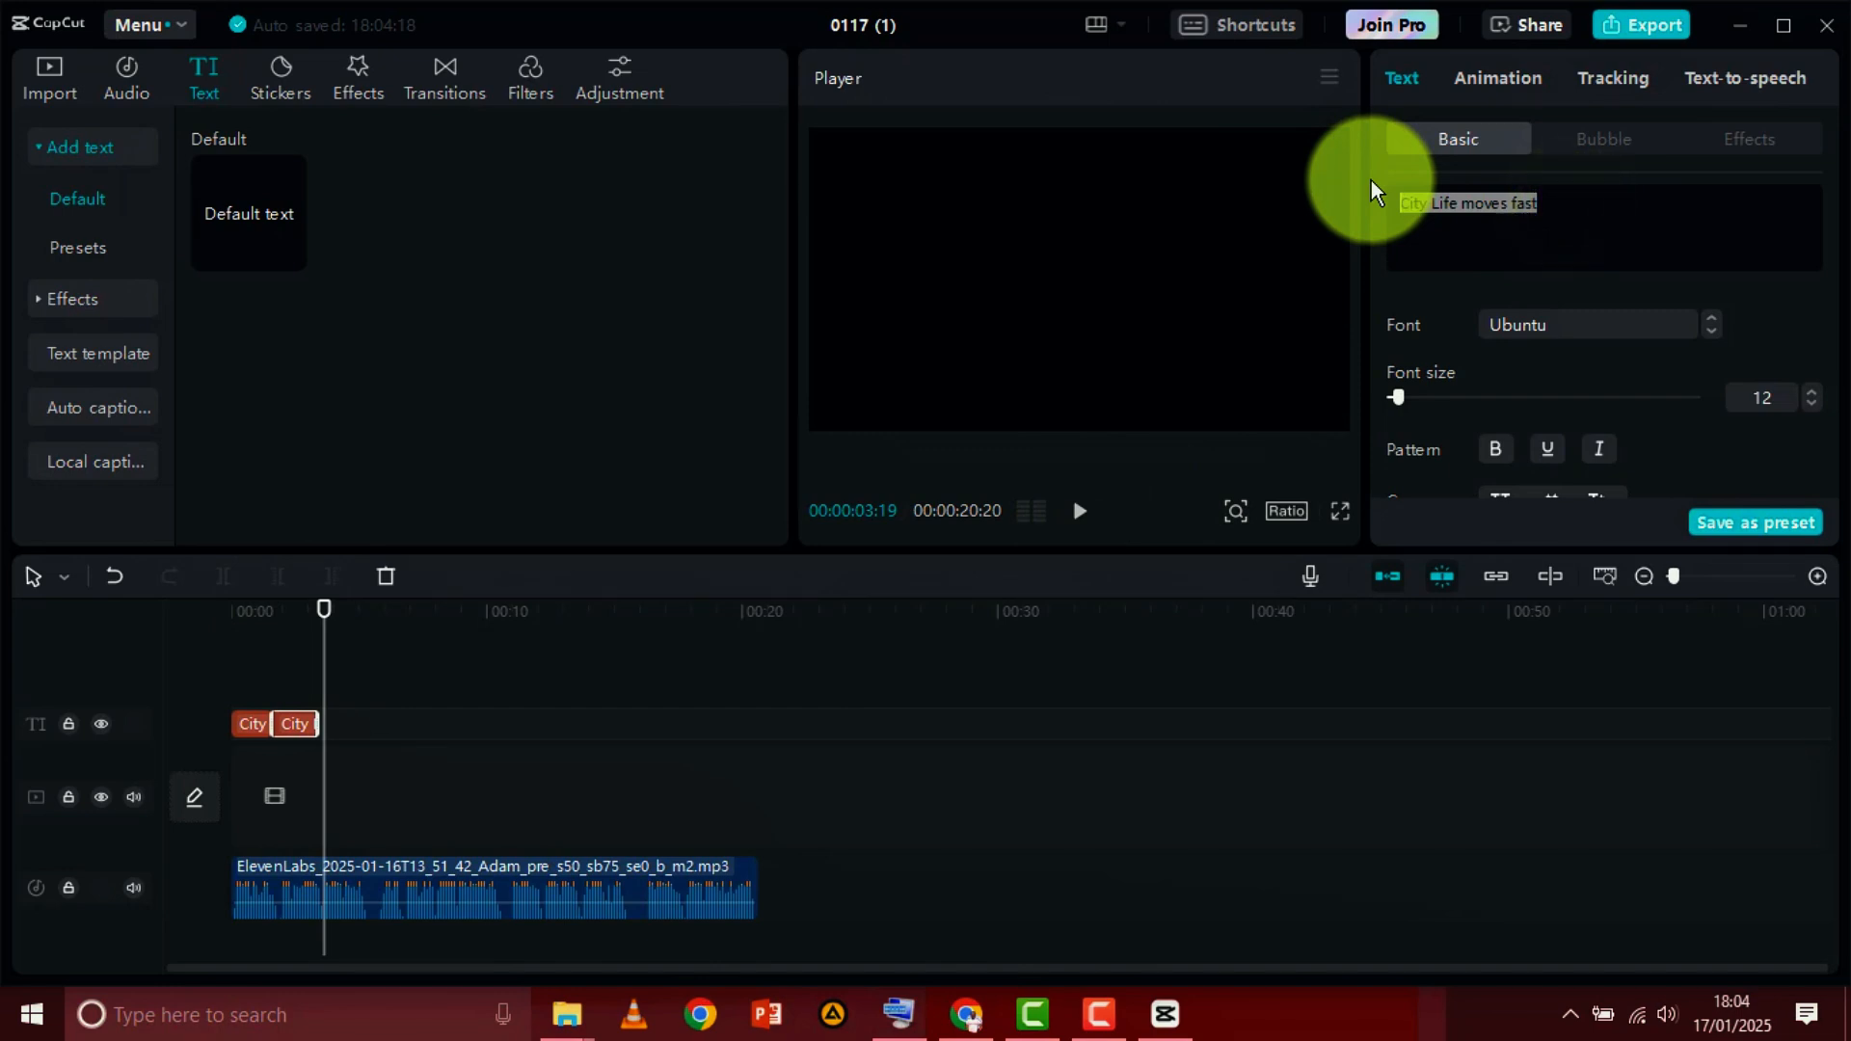
click(895, 1024)
text(but the key to survi)
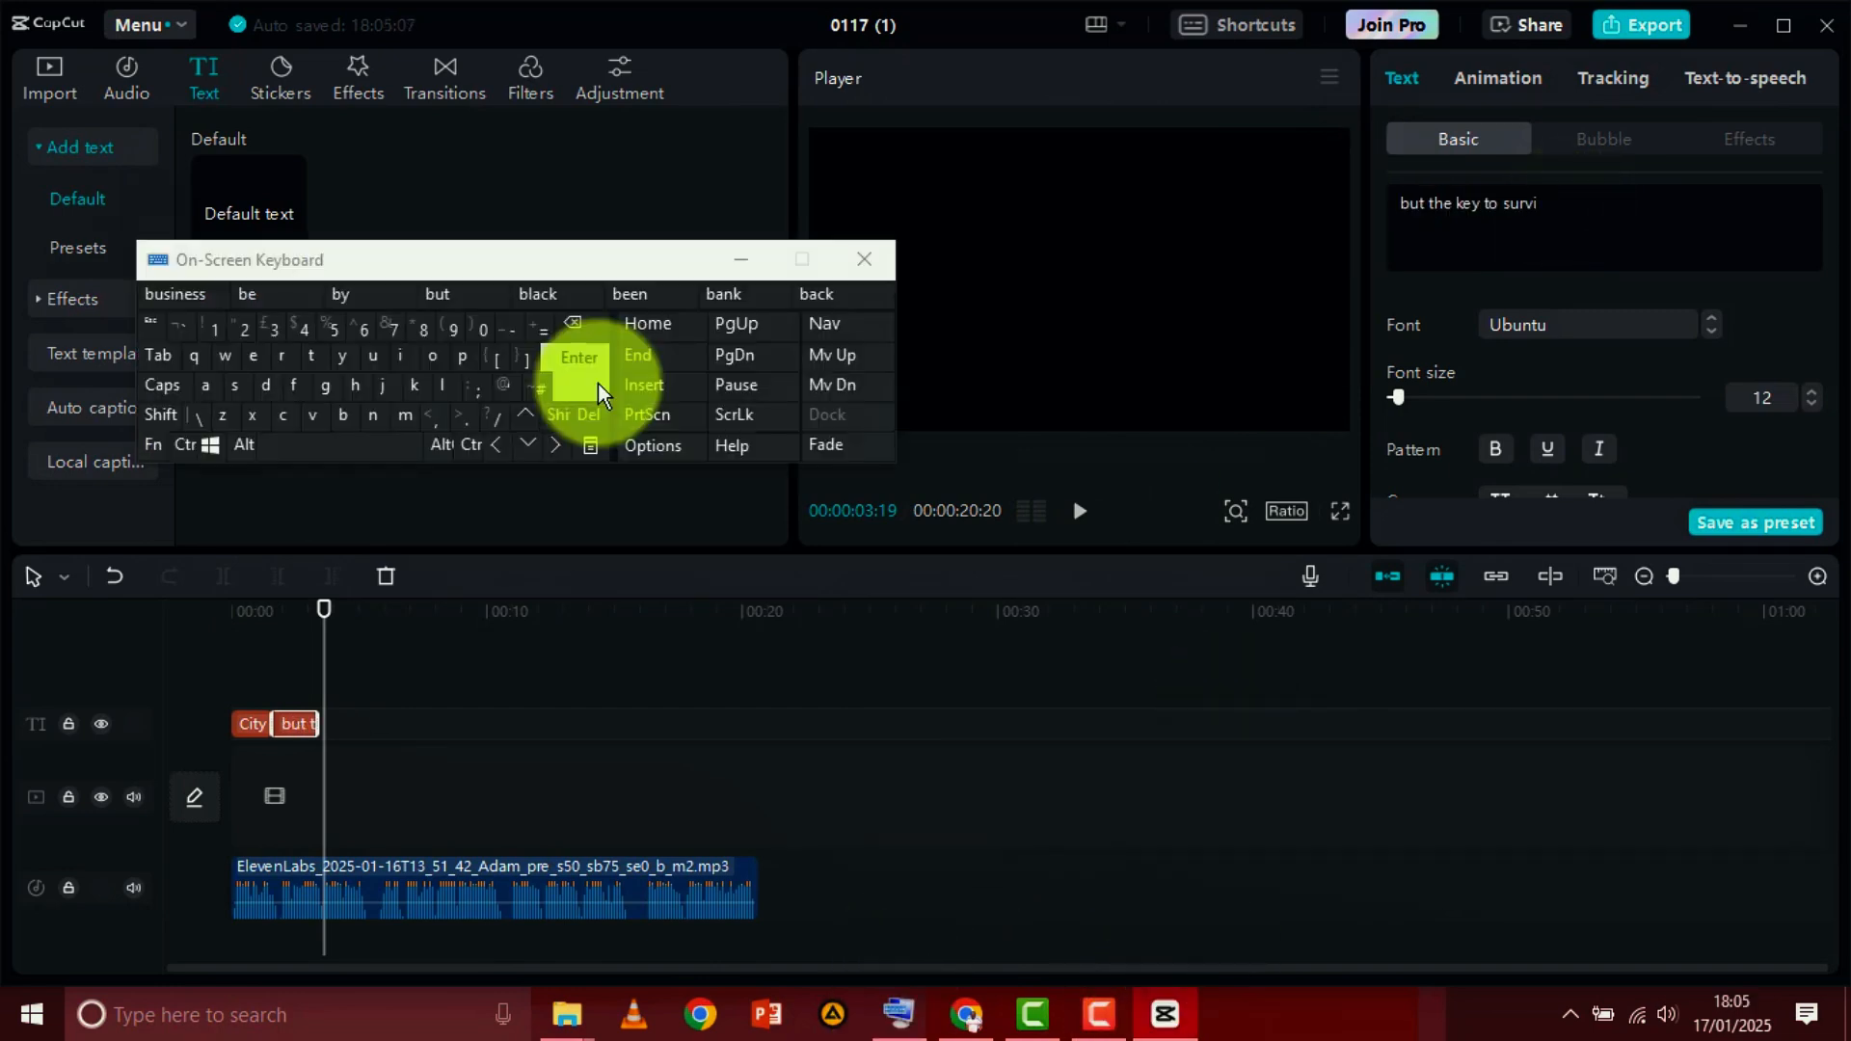
text(vin)
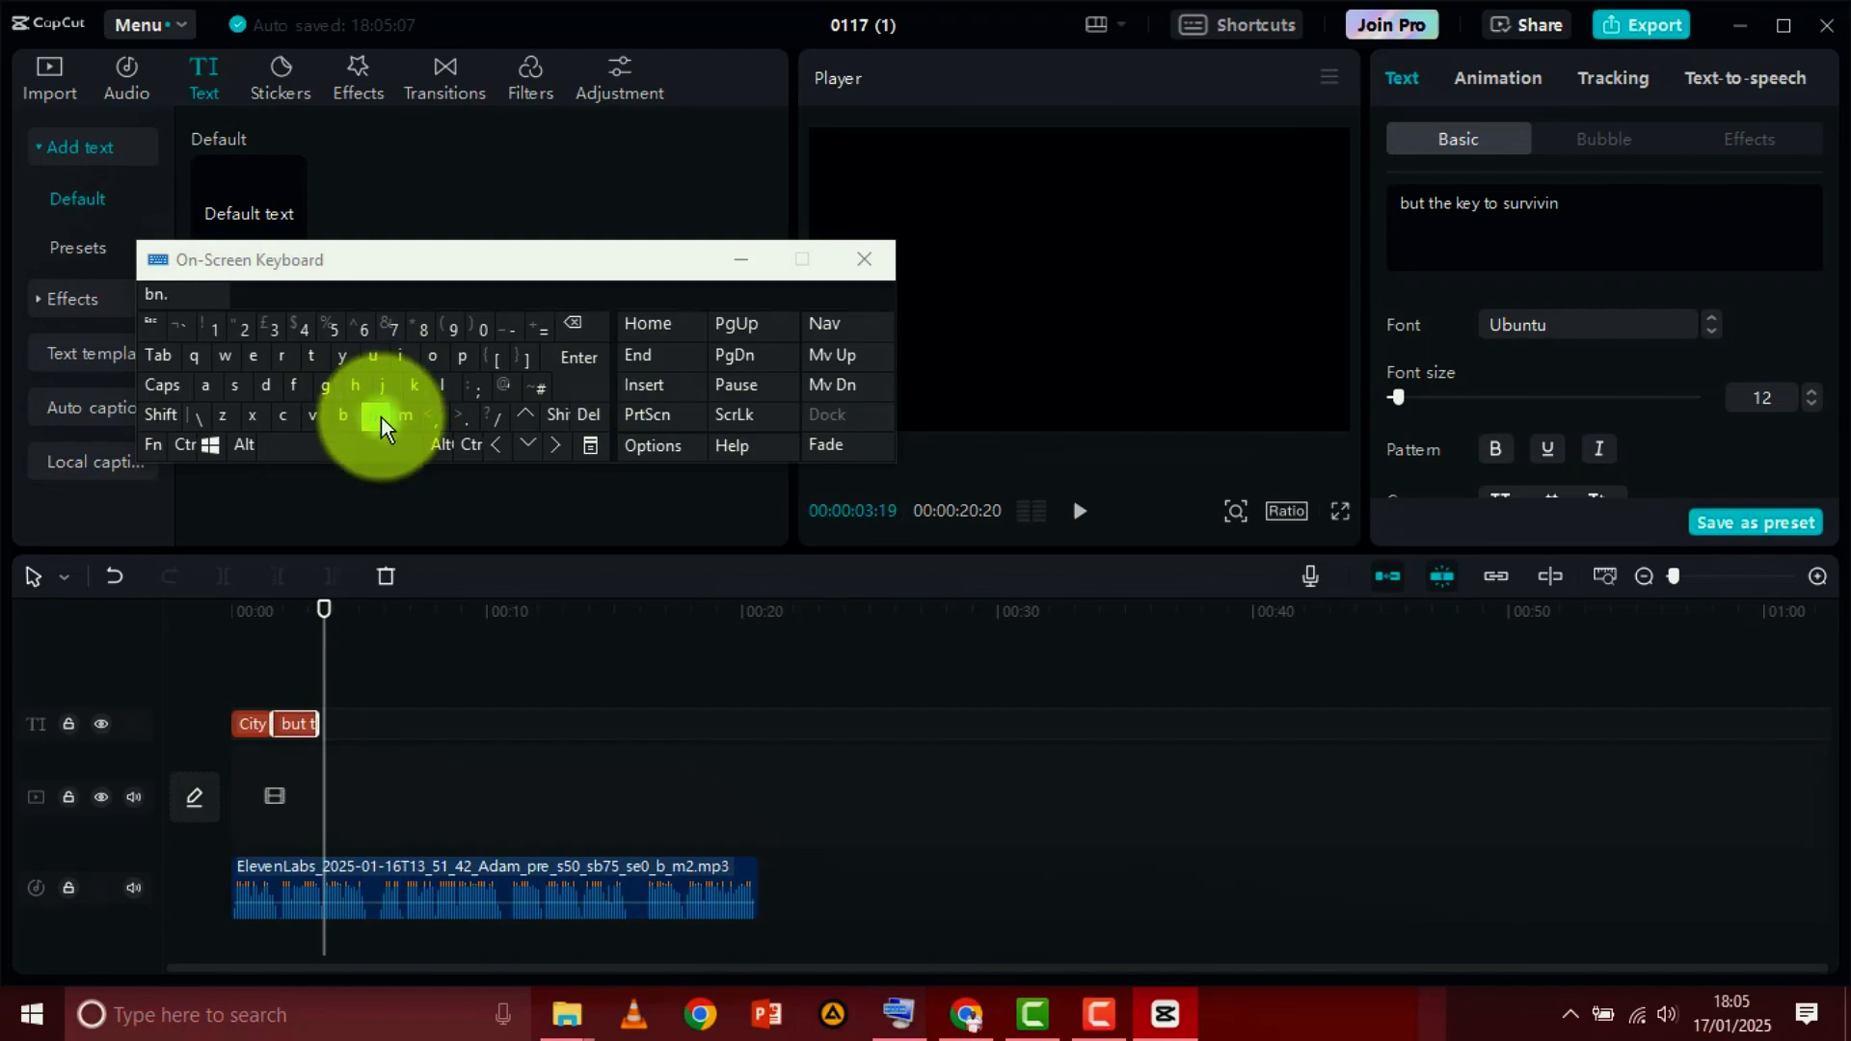
text(g)
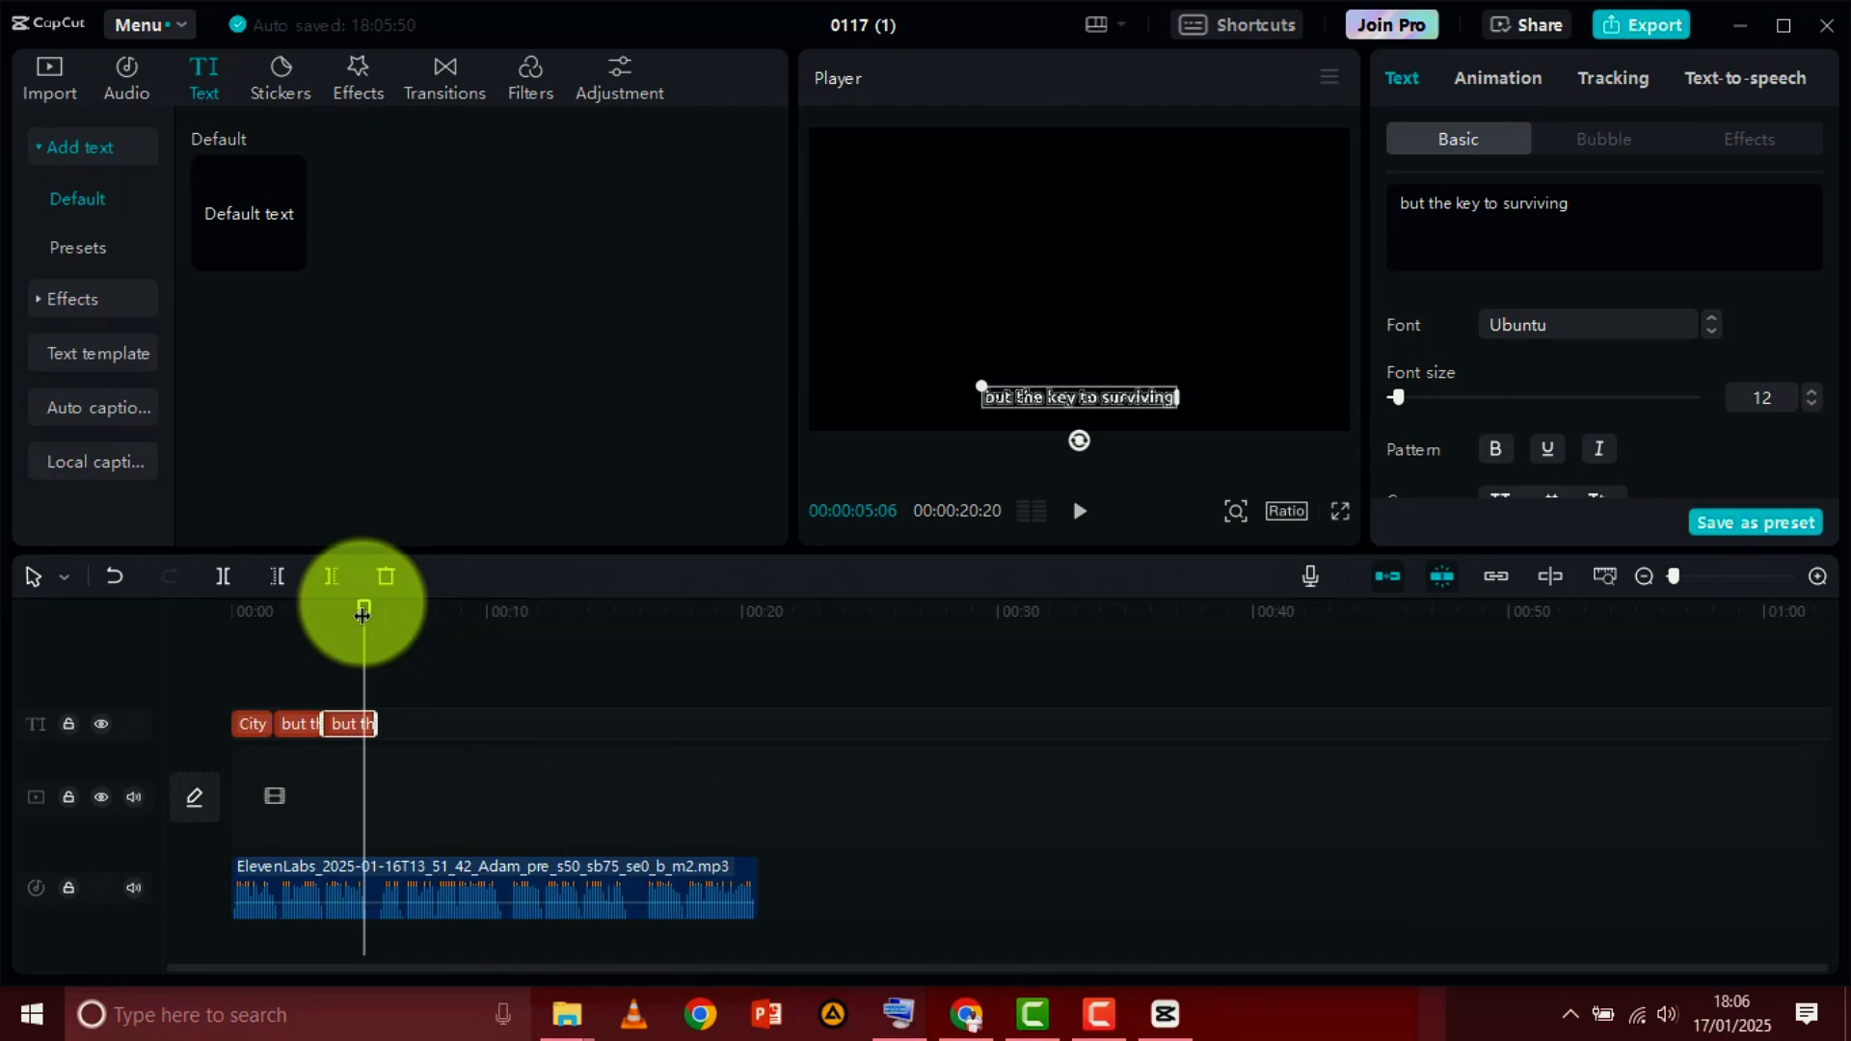
Set the fifth caption's text to "adapt quickly and never be afraid", using the on-screen keyboard for the letter n
drag(362, 614, 324, 599)
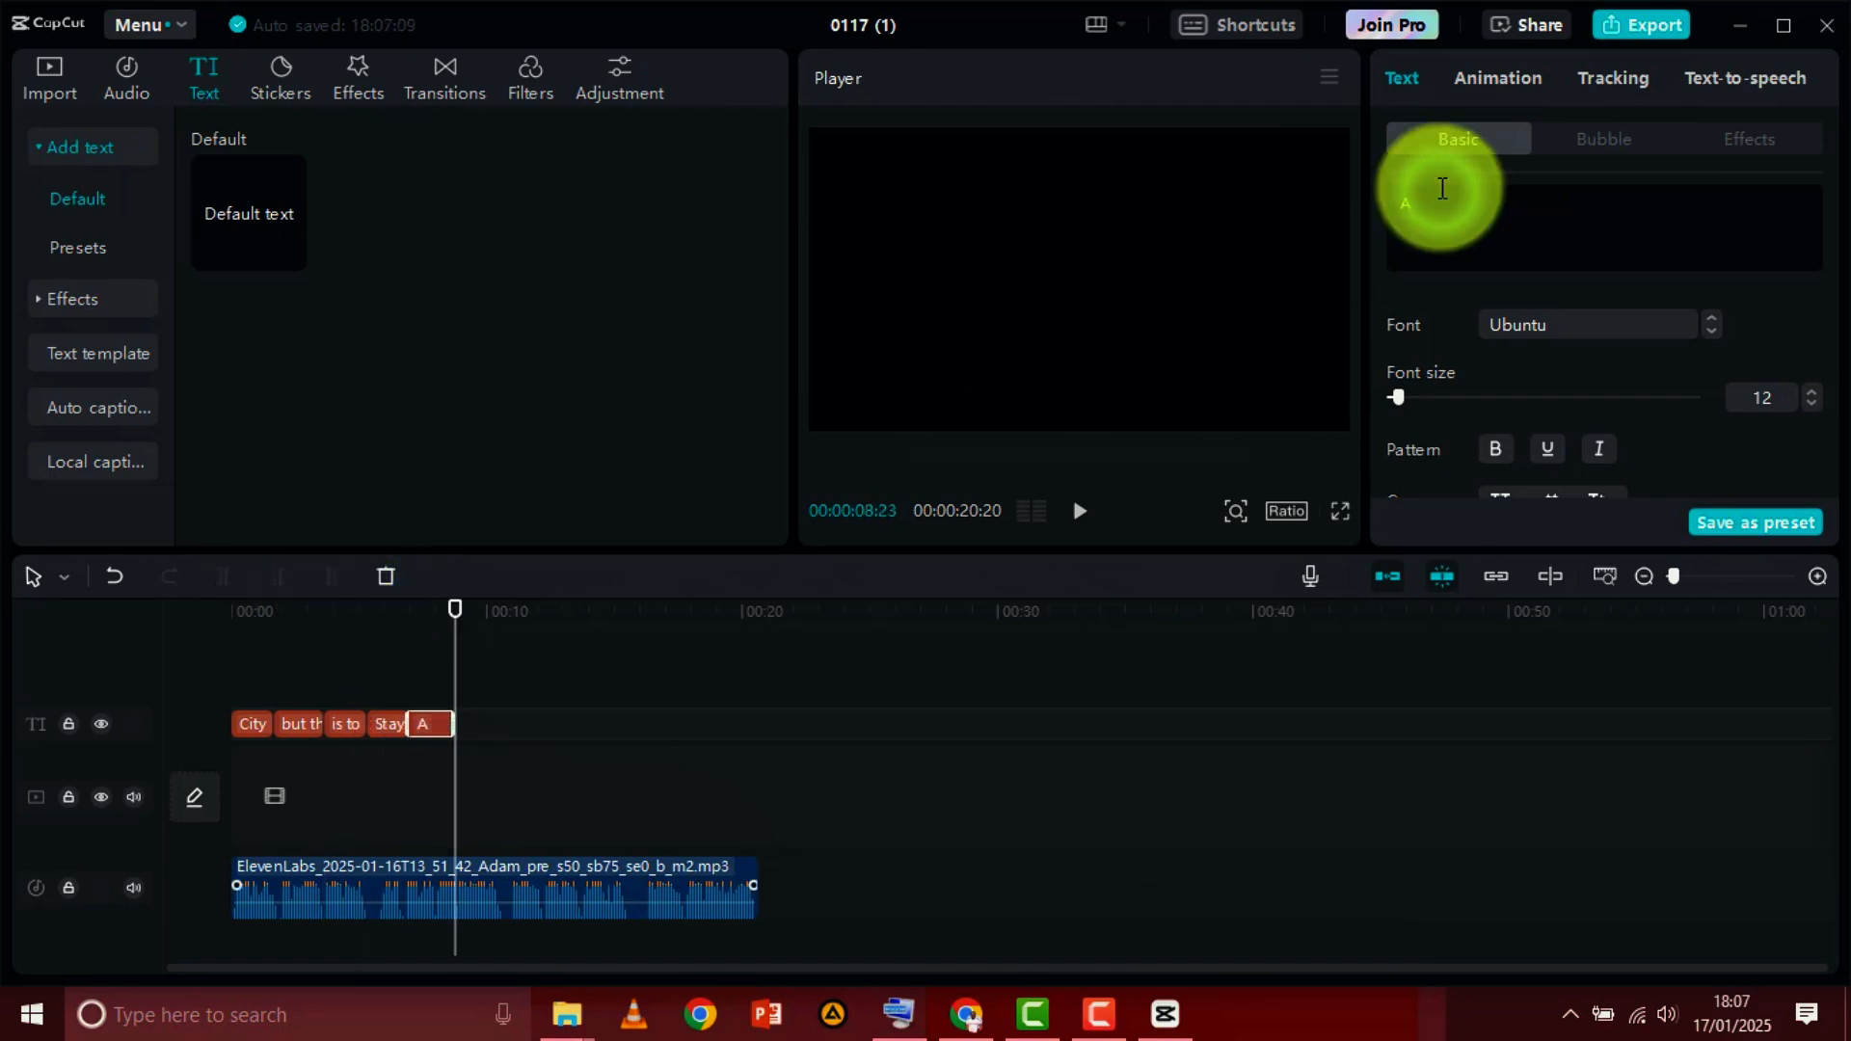
key(BackSpace)
text(adapt quickl)
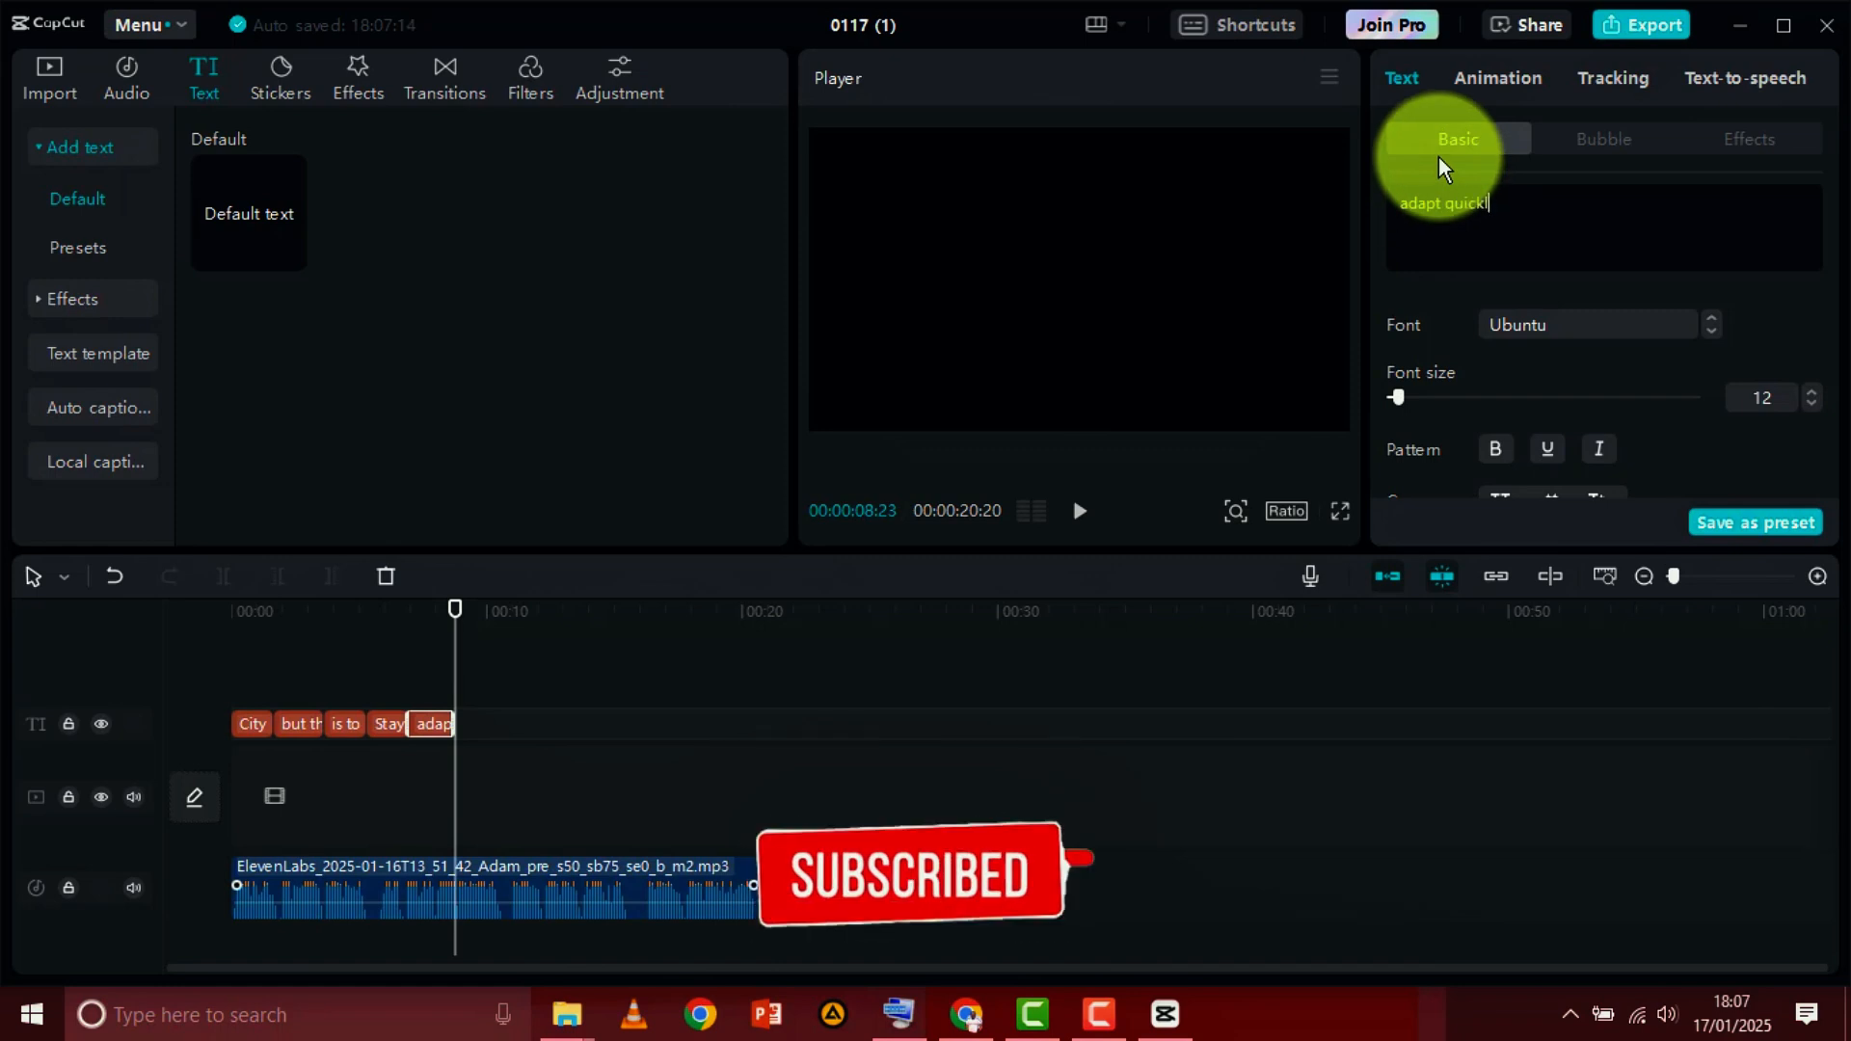
text(y a)
click(901, 1022)
click(1597, 189)
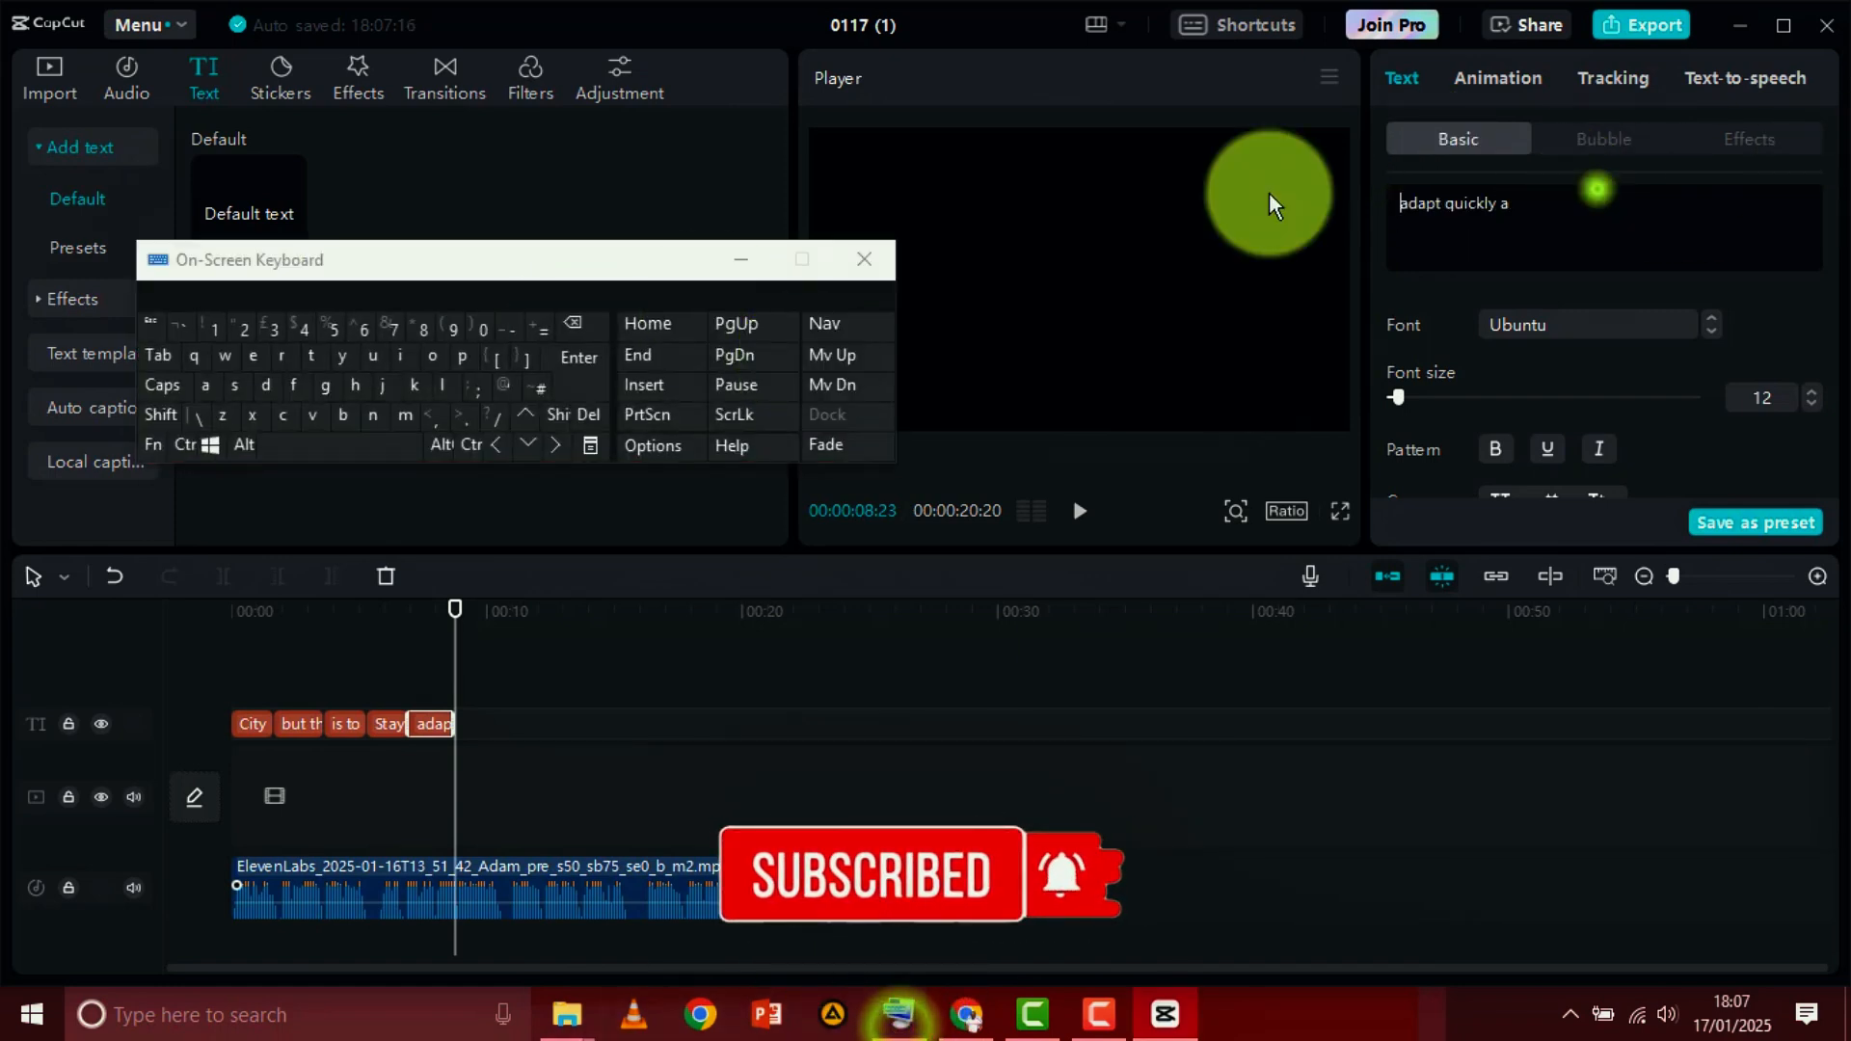
click(367, 411)
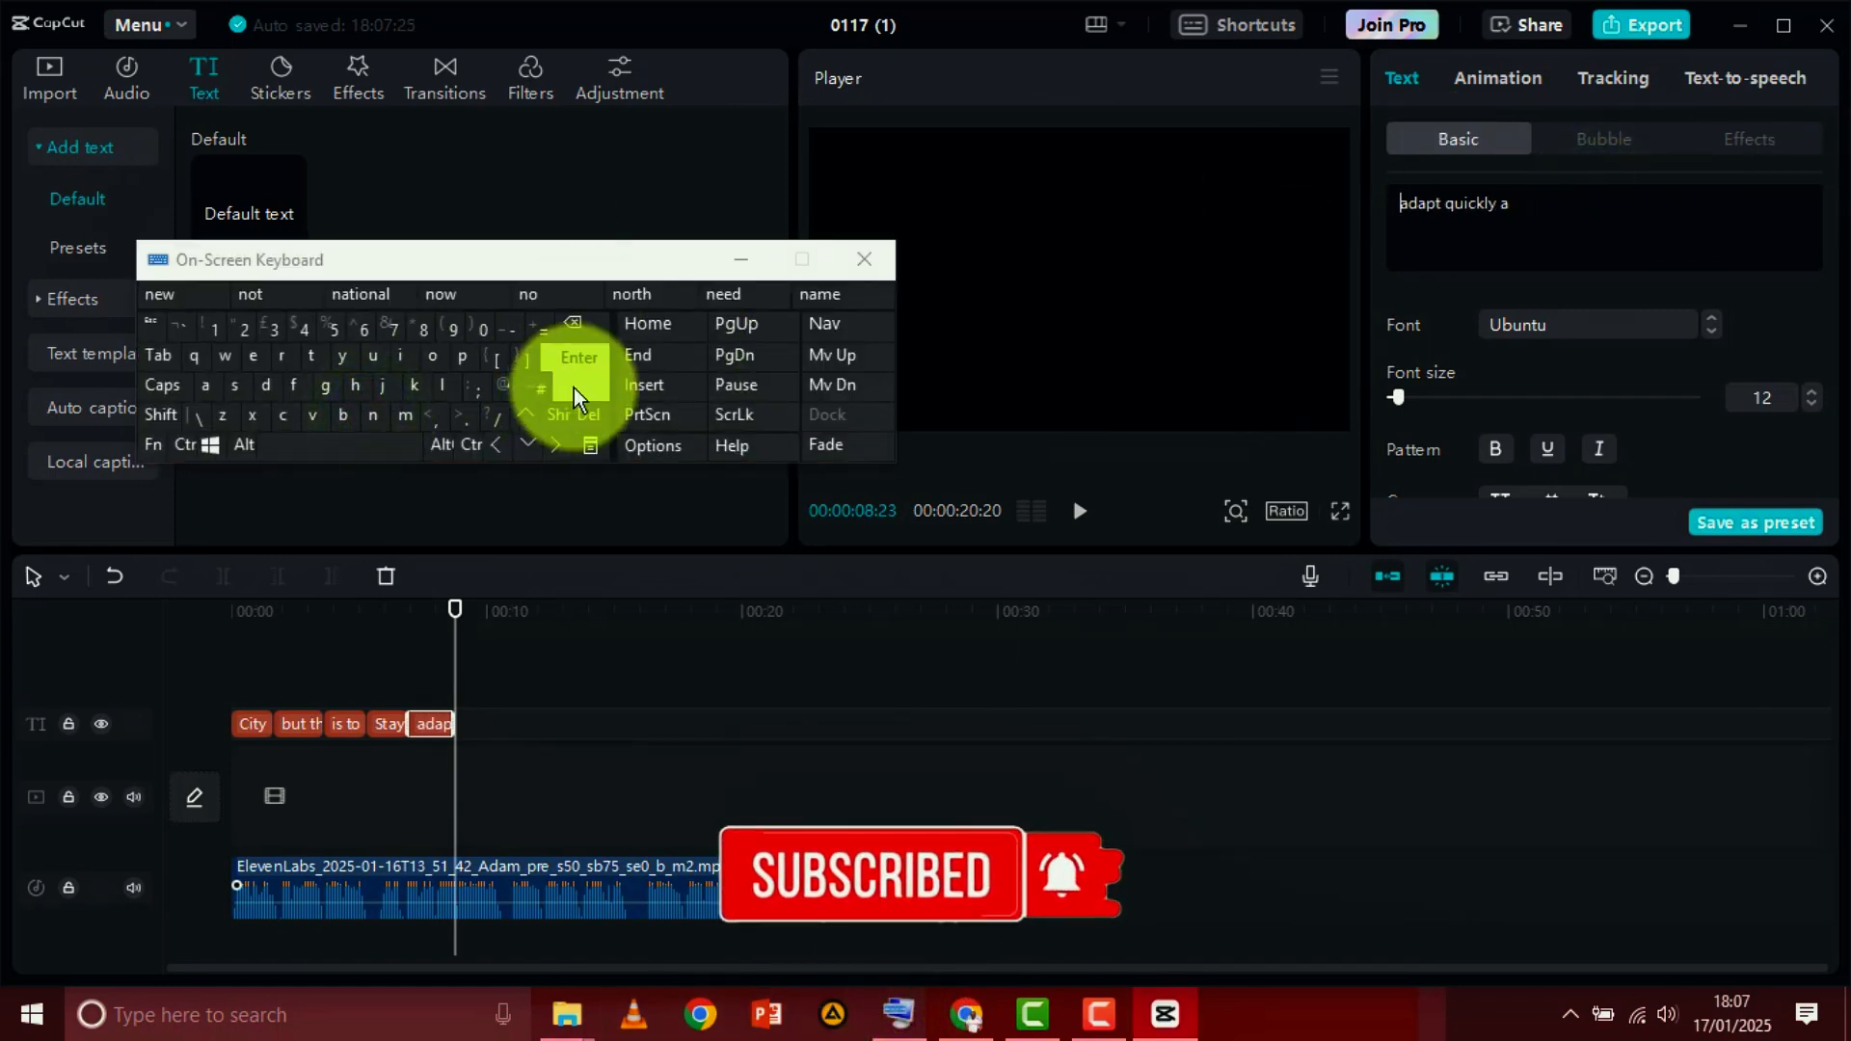
click(1543, 213)
click(372, 416)
text(d)
click(370, 408)
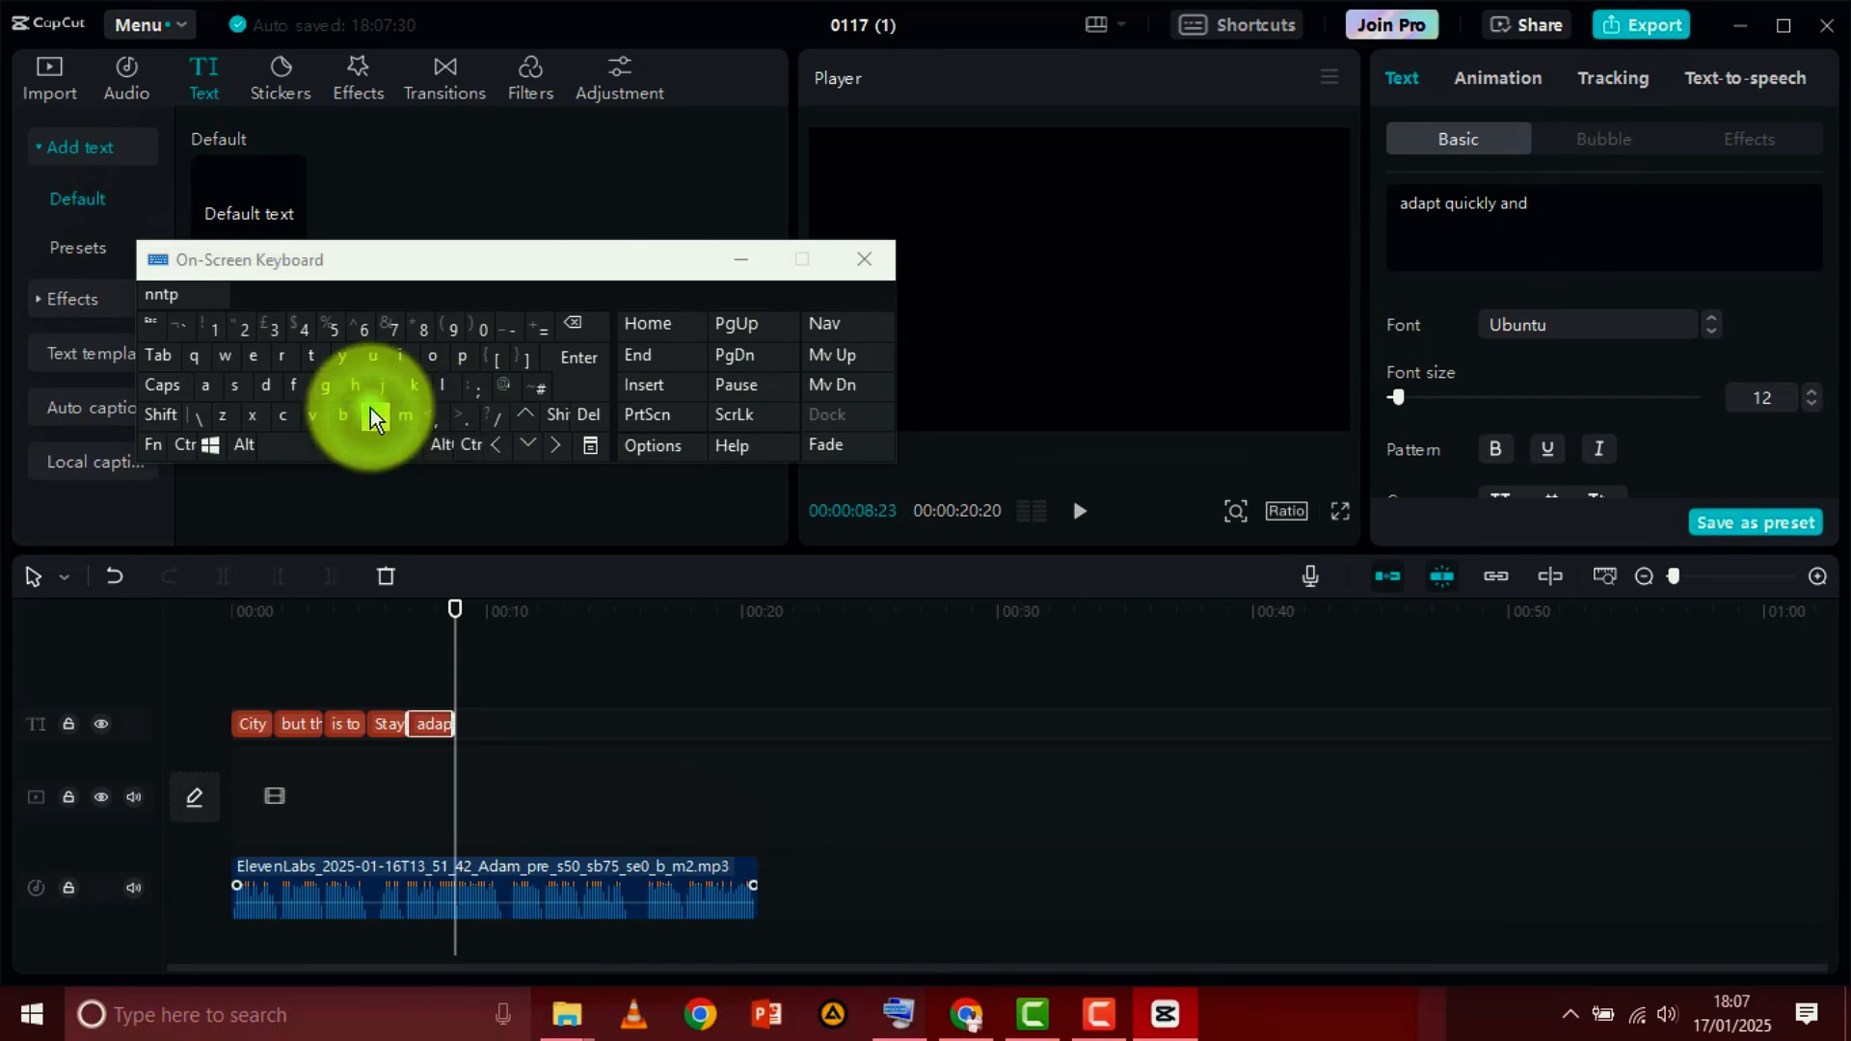
text(ever be afr)
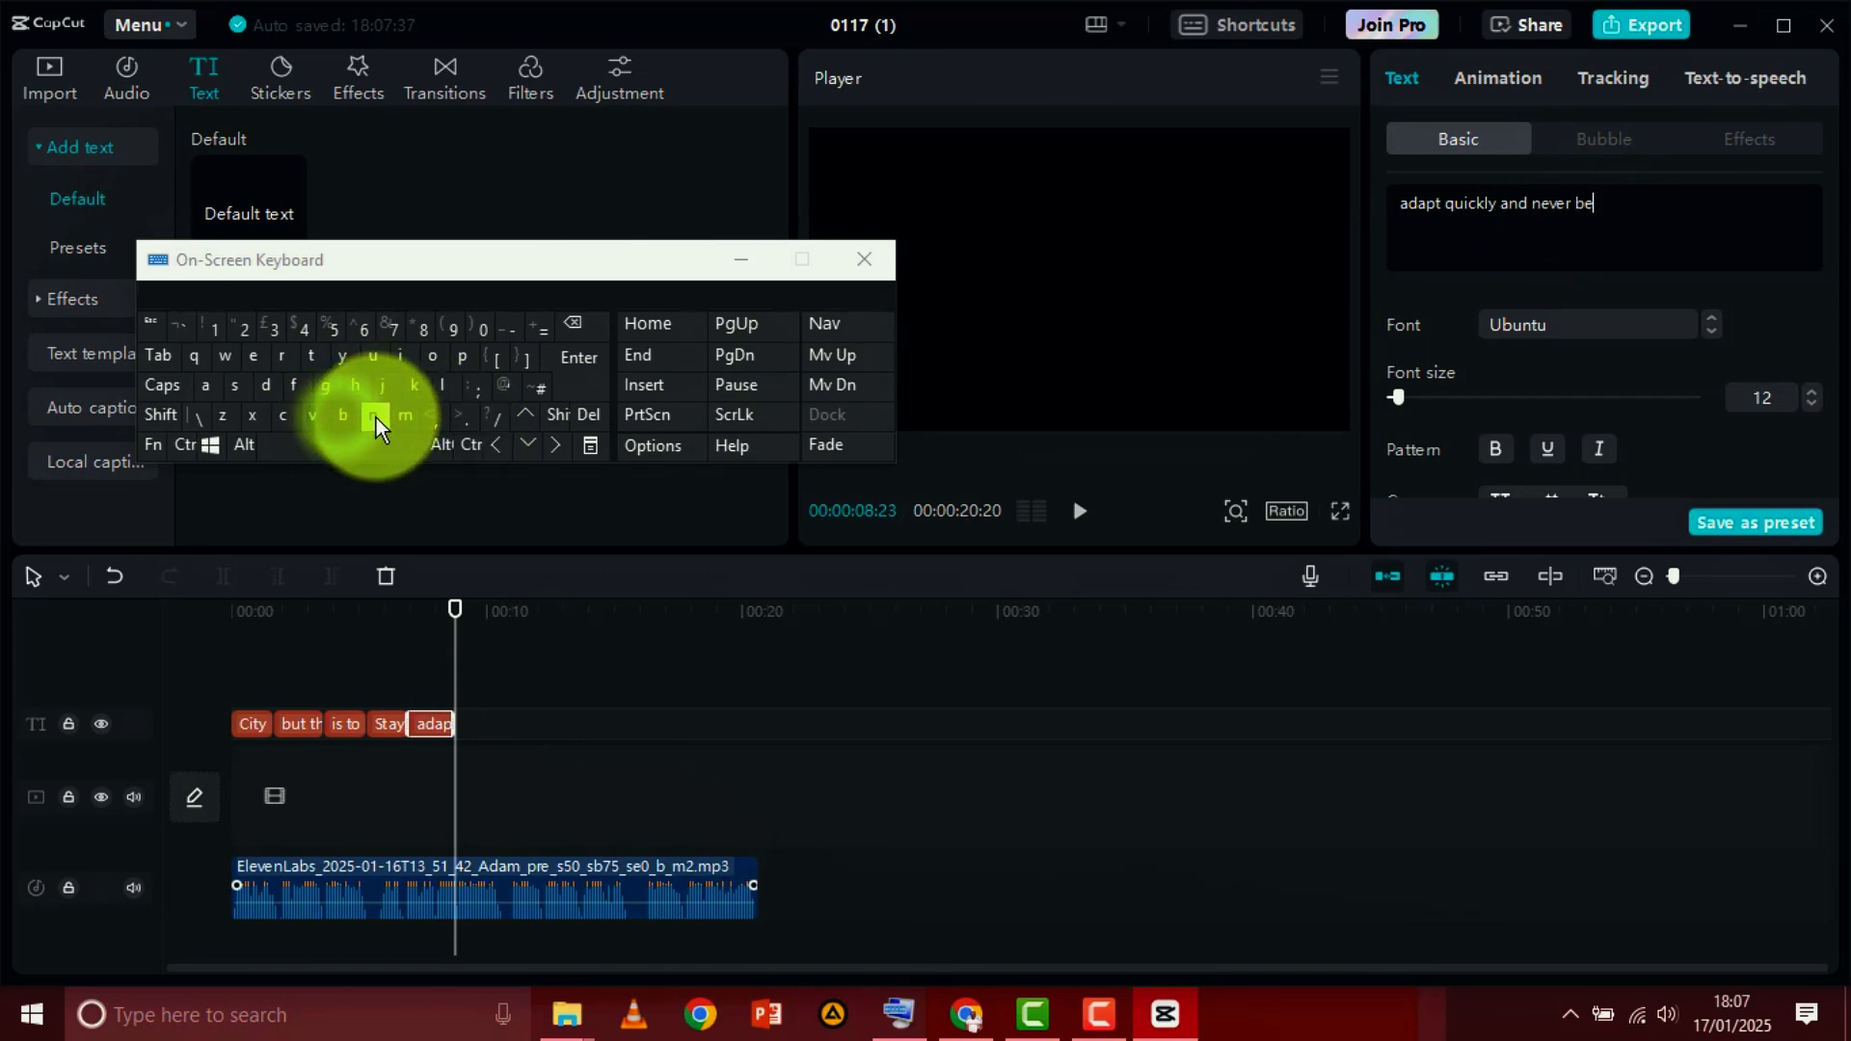
click(464, 310)
click(740, 259)
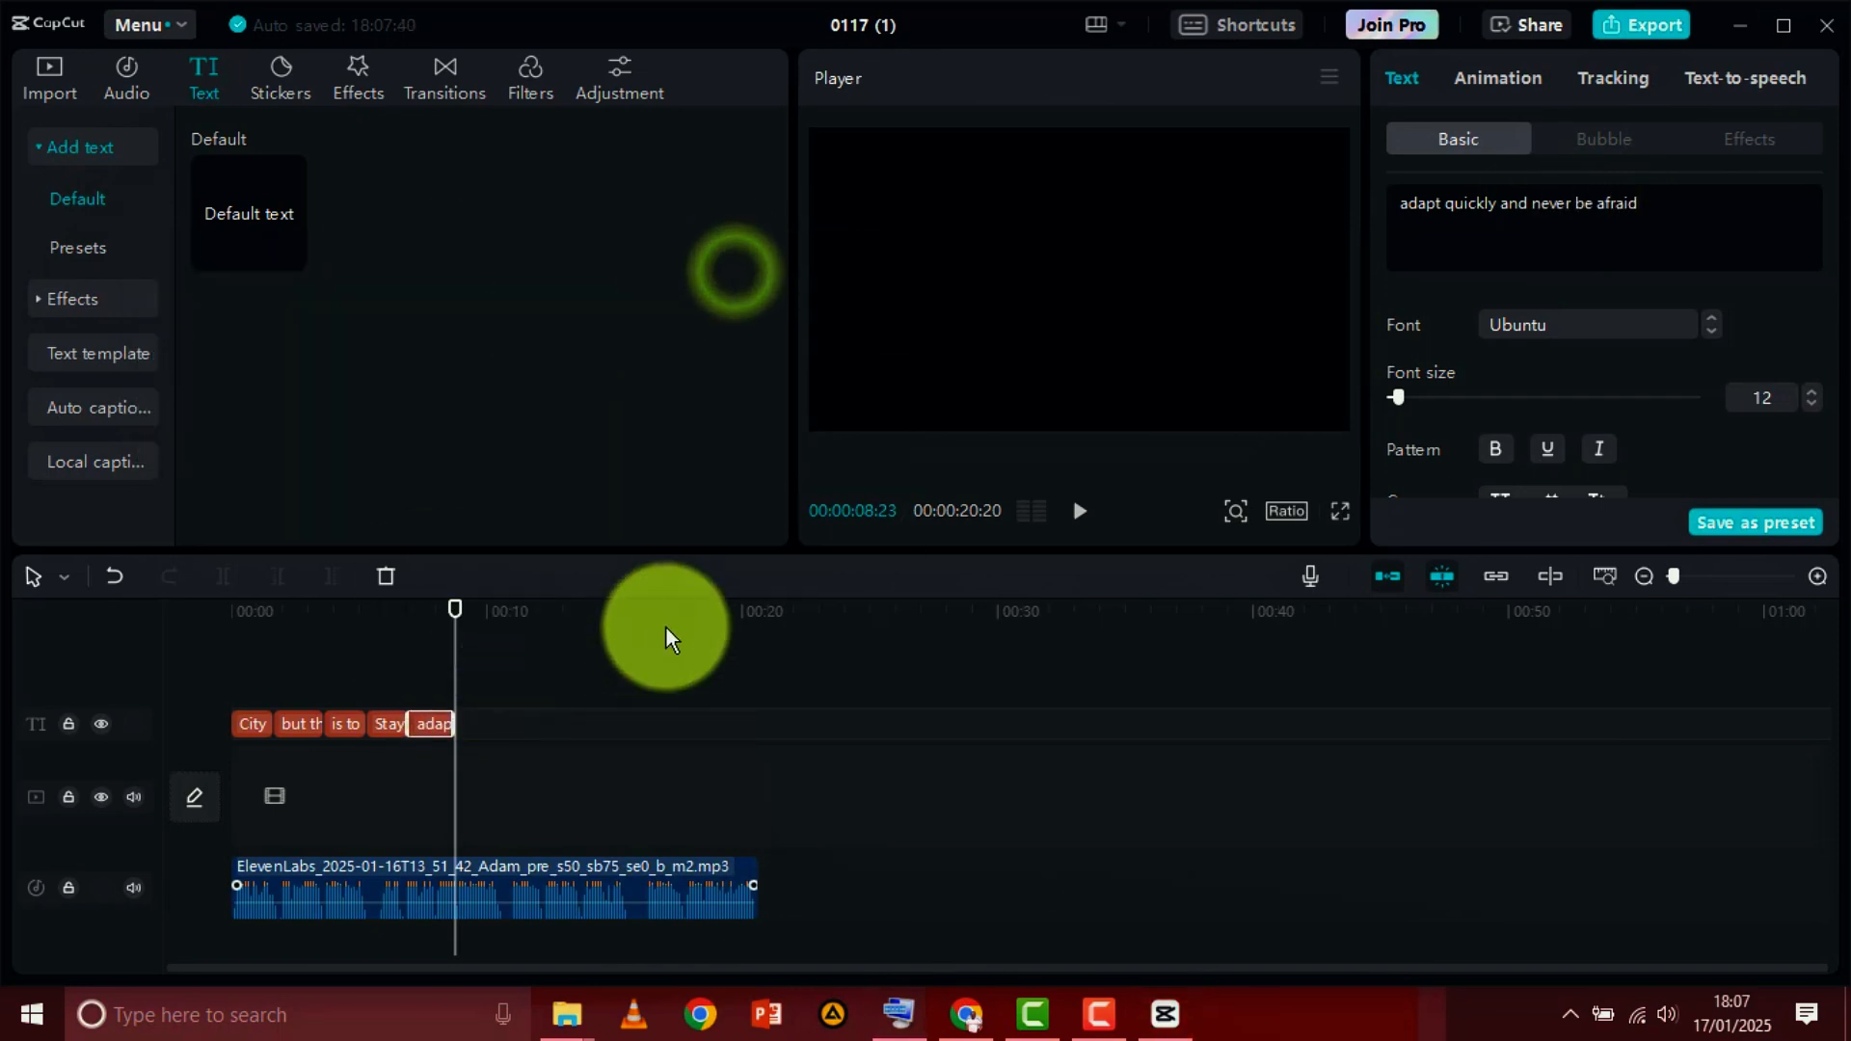
Return to the start of the timeline and play the captioned voiceover full screen
mouse_move(453, 603)
mouse_down()
mouse_move(409, 610)
mouse_move(460, 624)
mouse_up()
click(1079, 528)
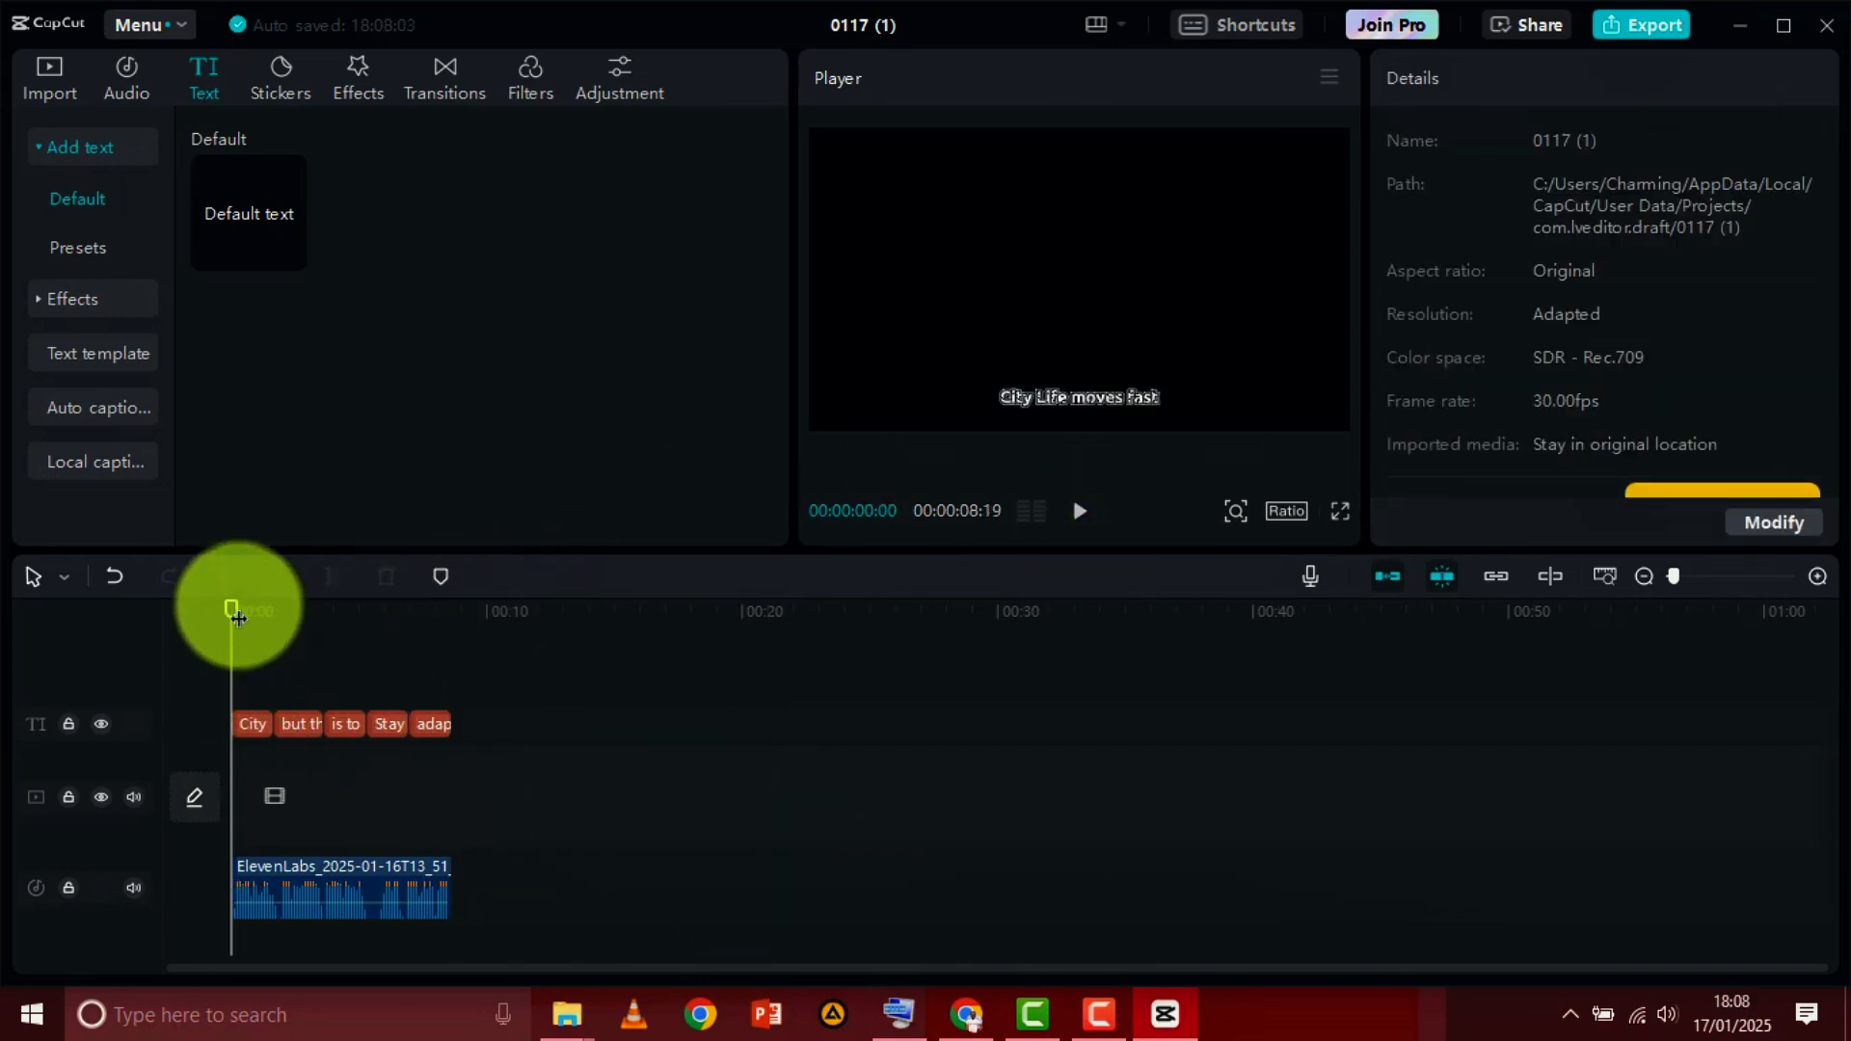
drag(237, 602, 212, 719)
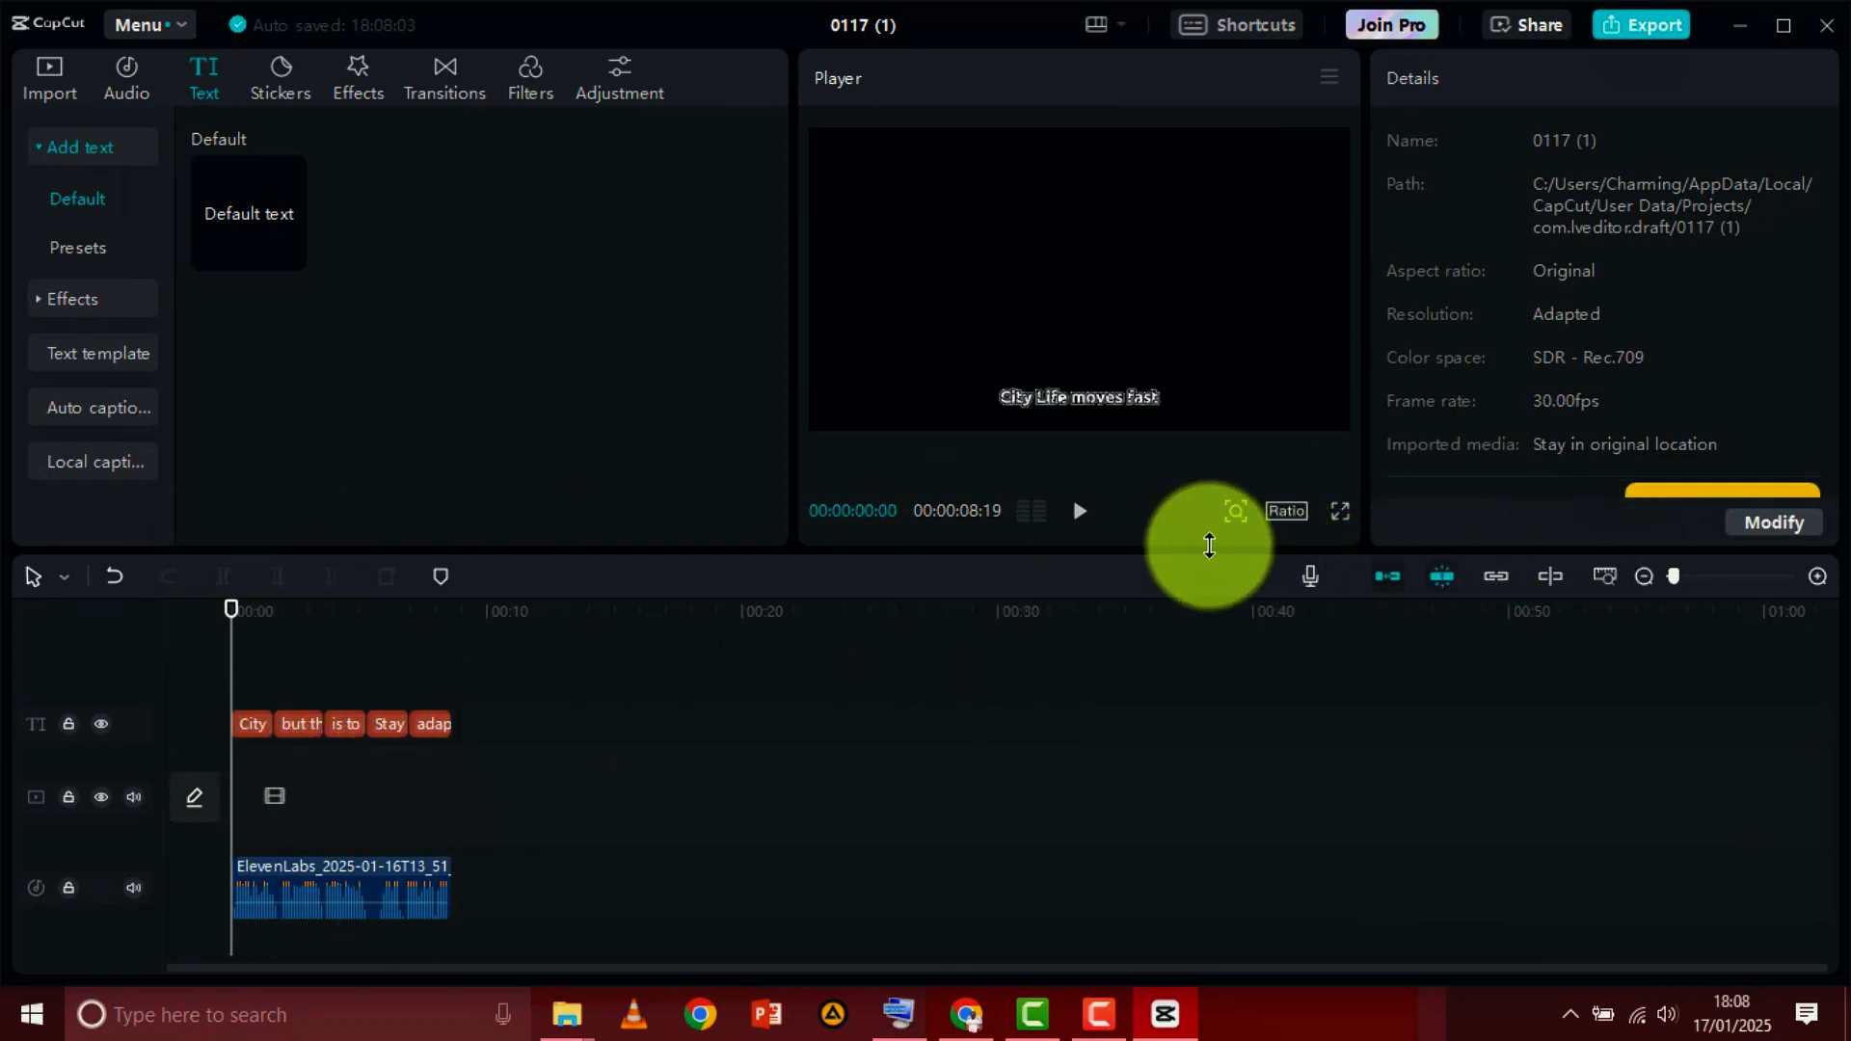
click(1340, 513)
click(565, 920)
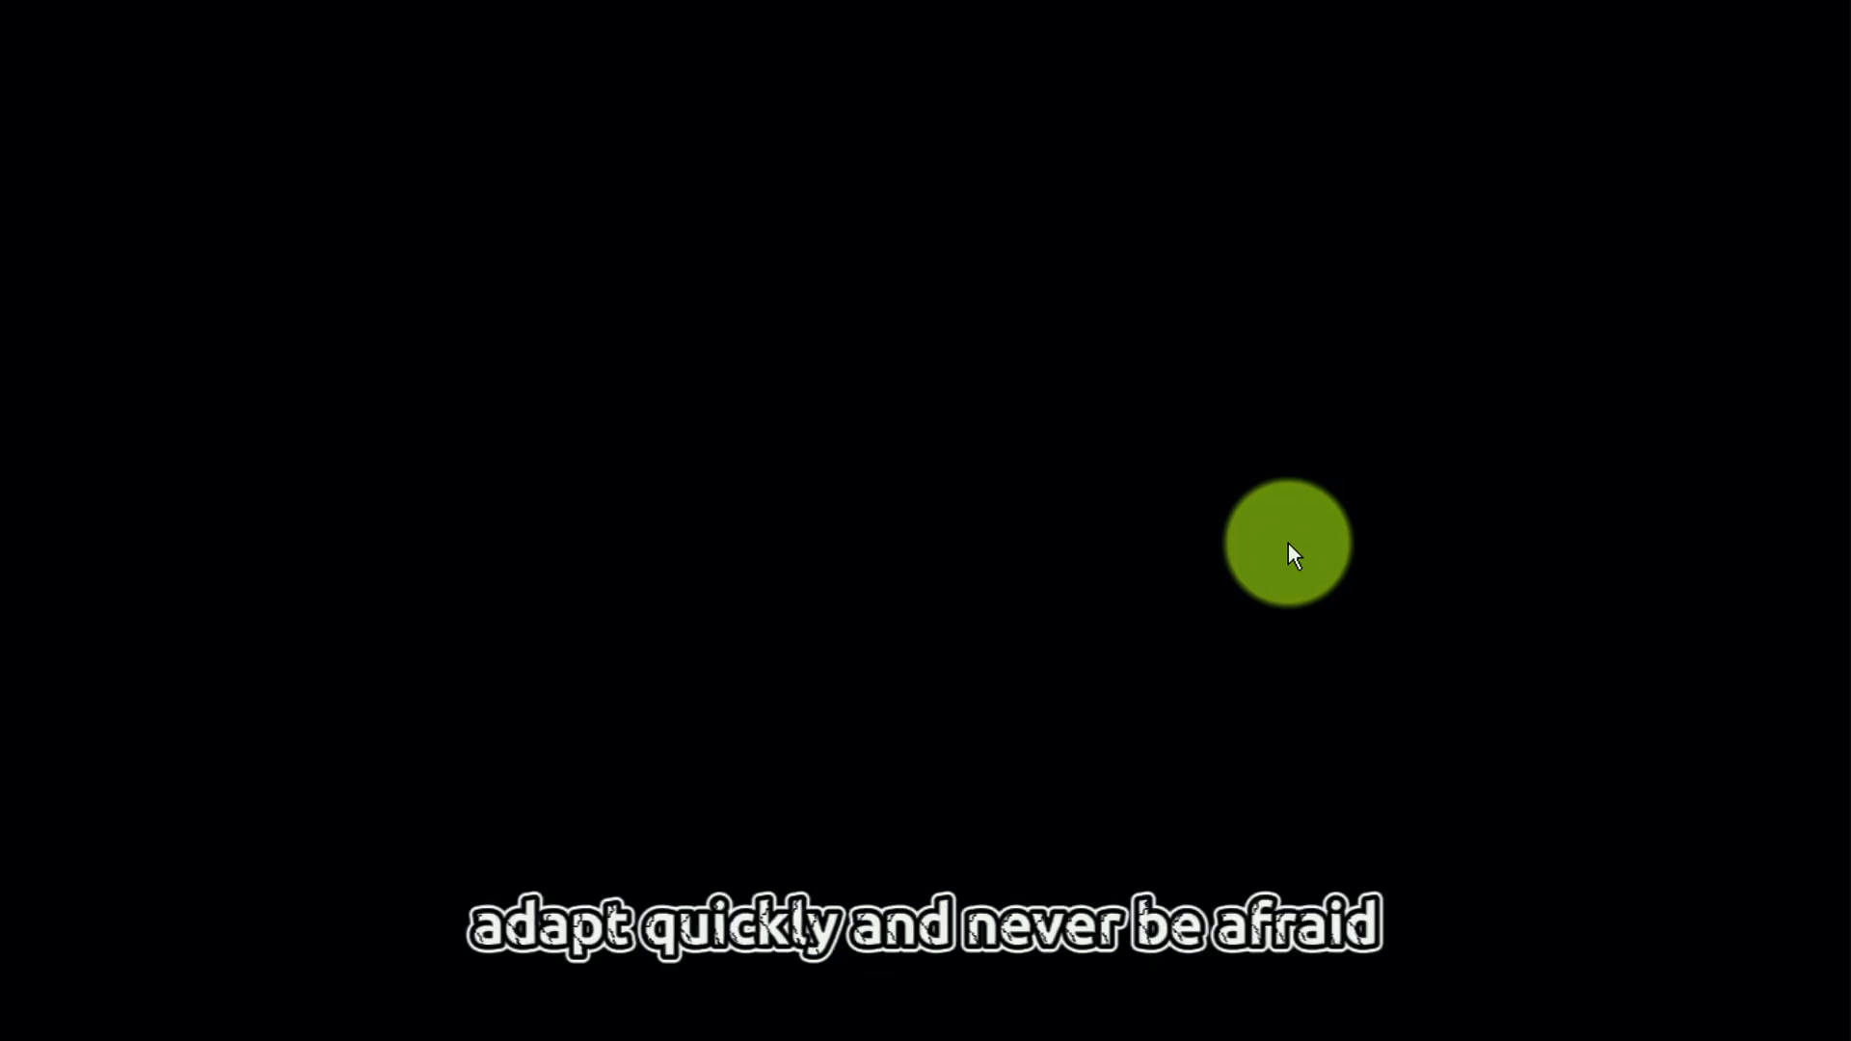
key(Escape)
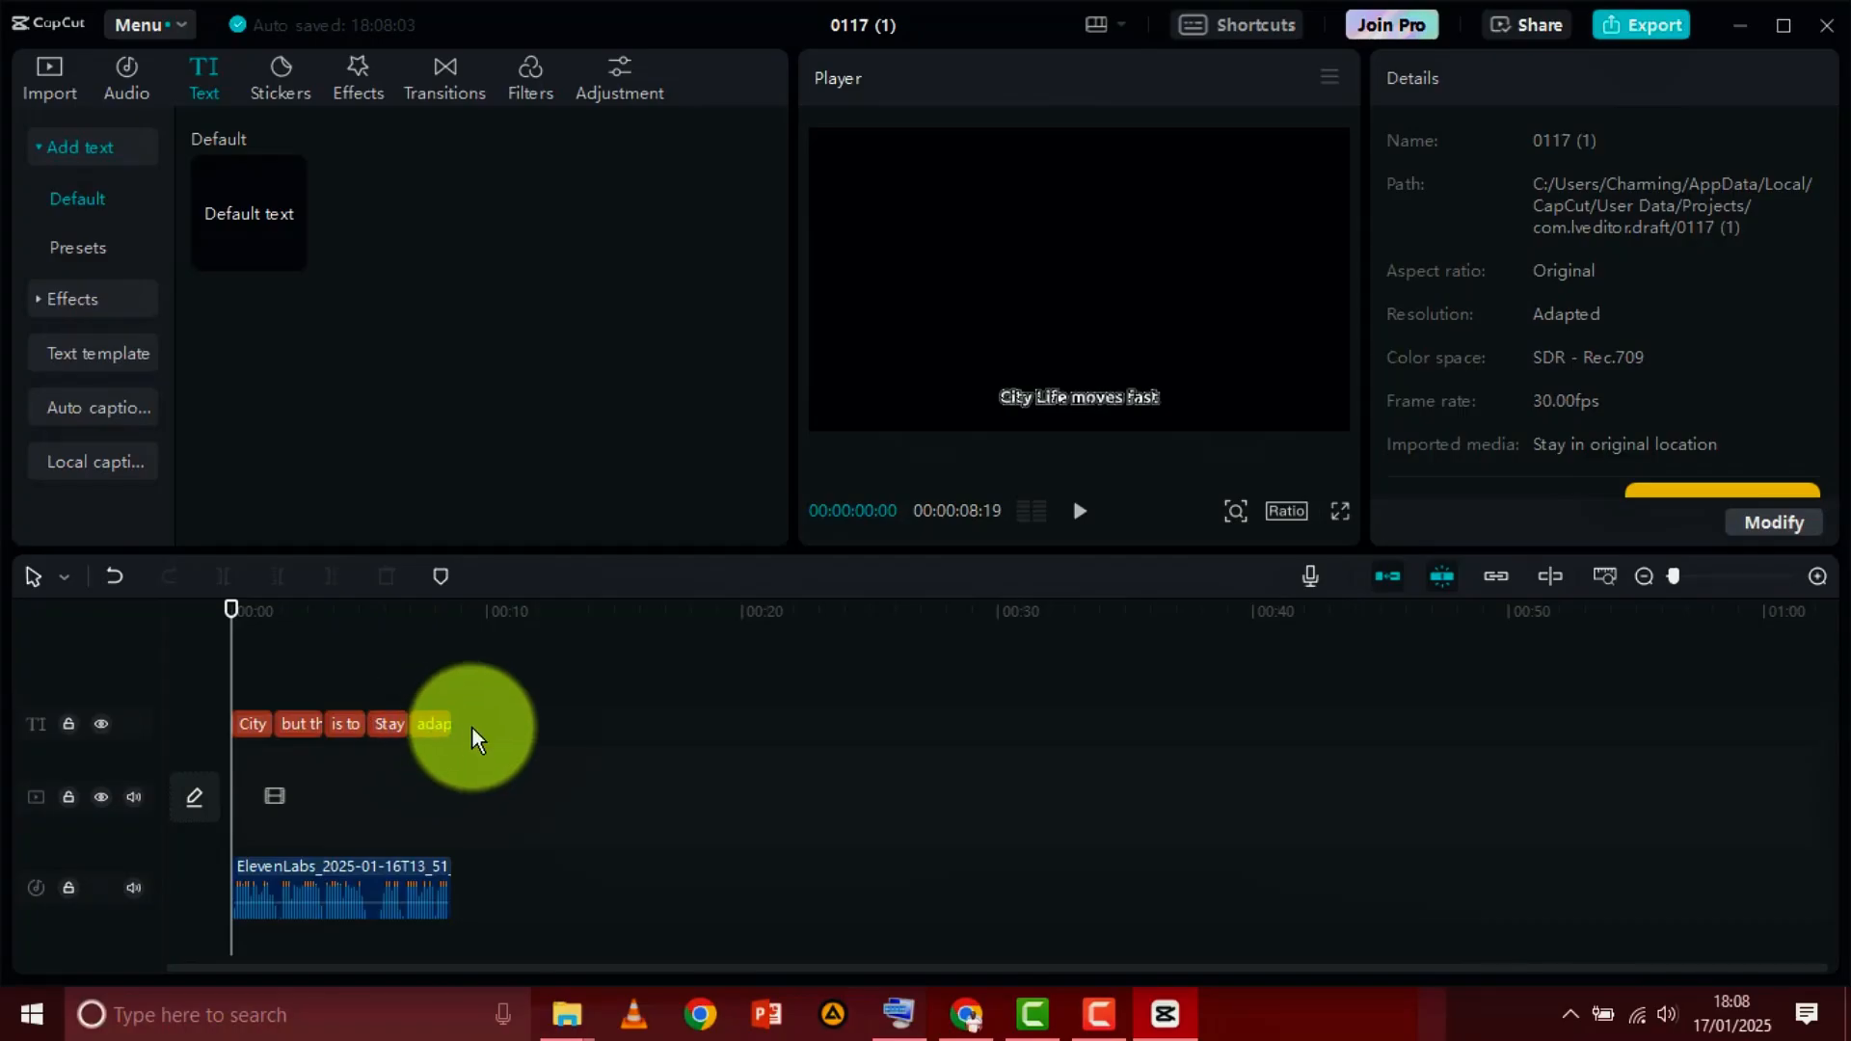
Select all five caption clips together and place the playhead within the first caption at 00:00:00:27
click(473, 725)
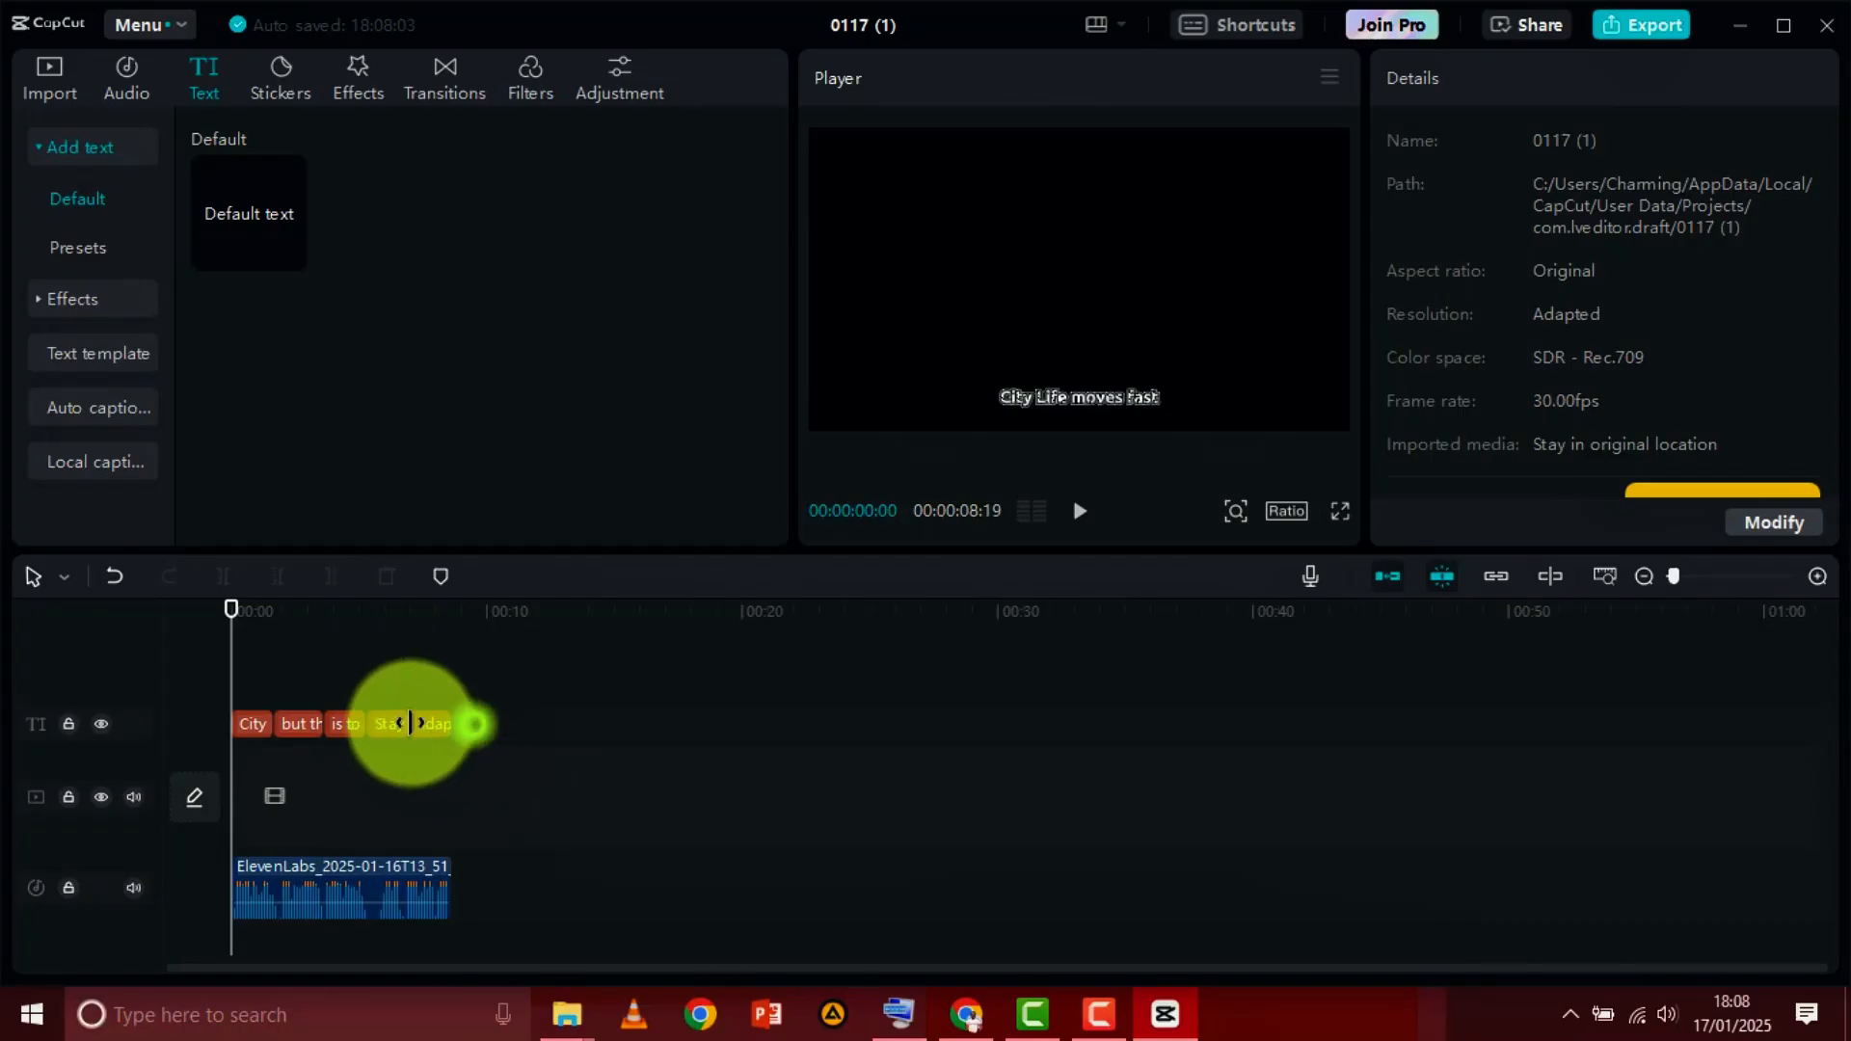
click(500, 722)
click(467, 639)
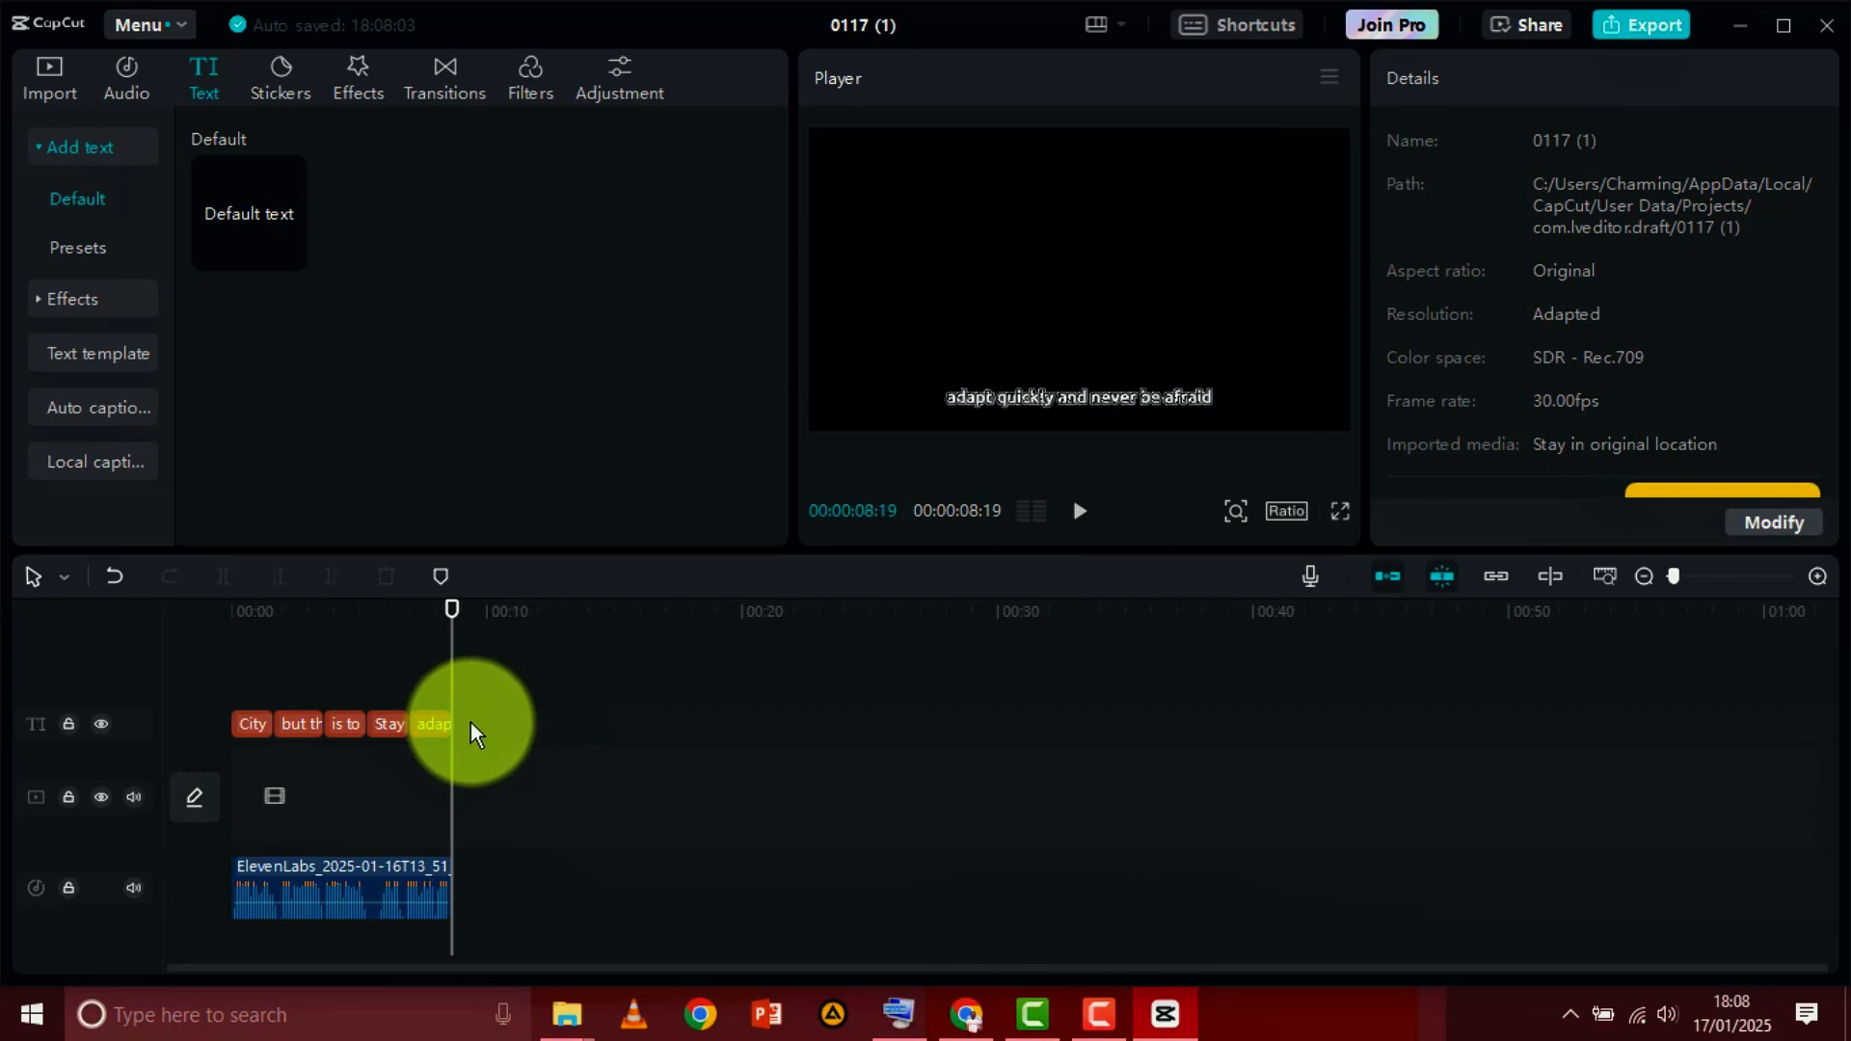
drag(471, 721, 218, 721)
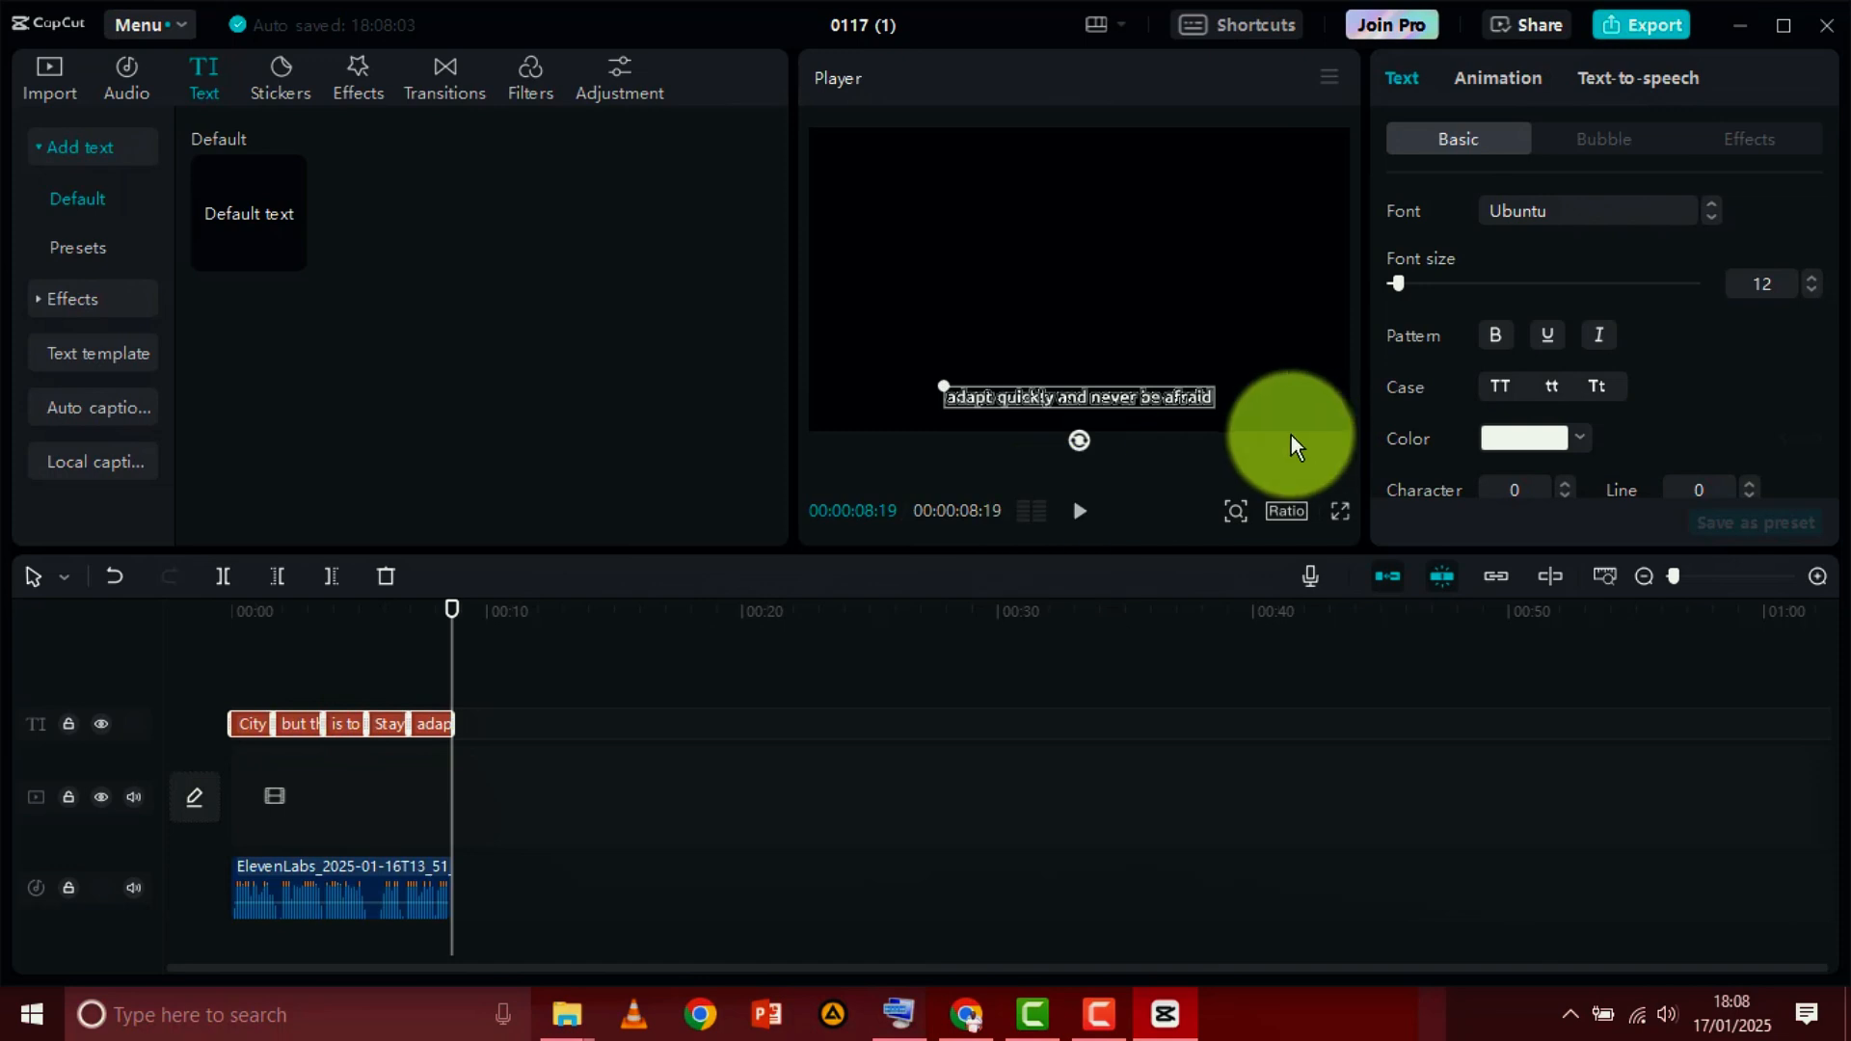
drag(449, 609, 253, 642)
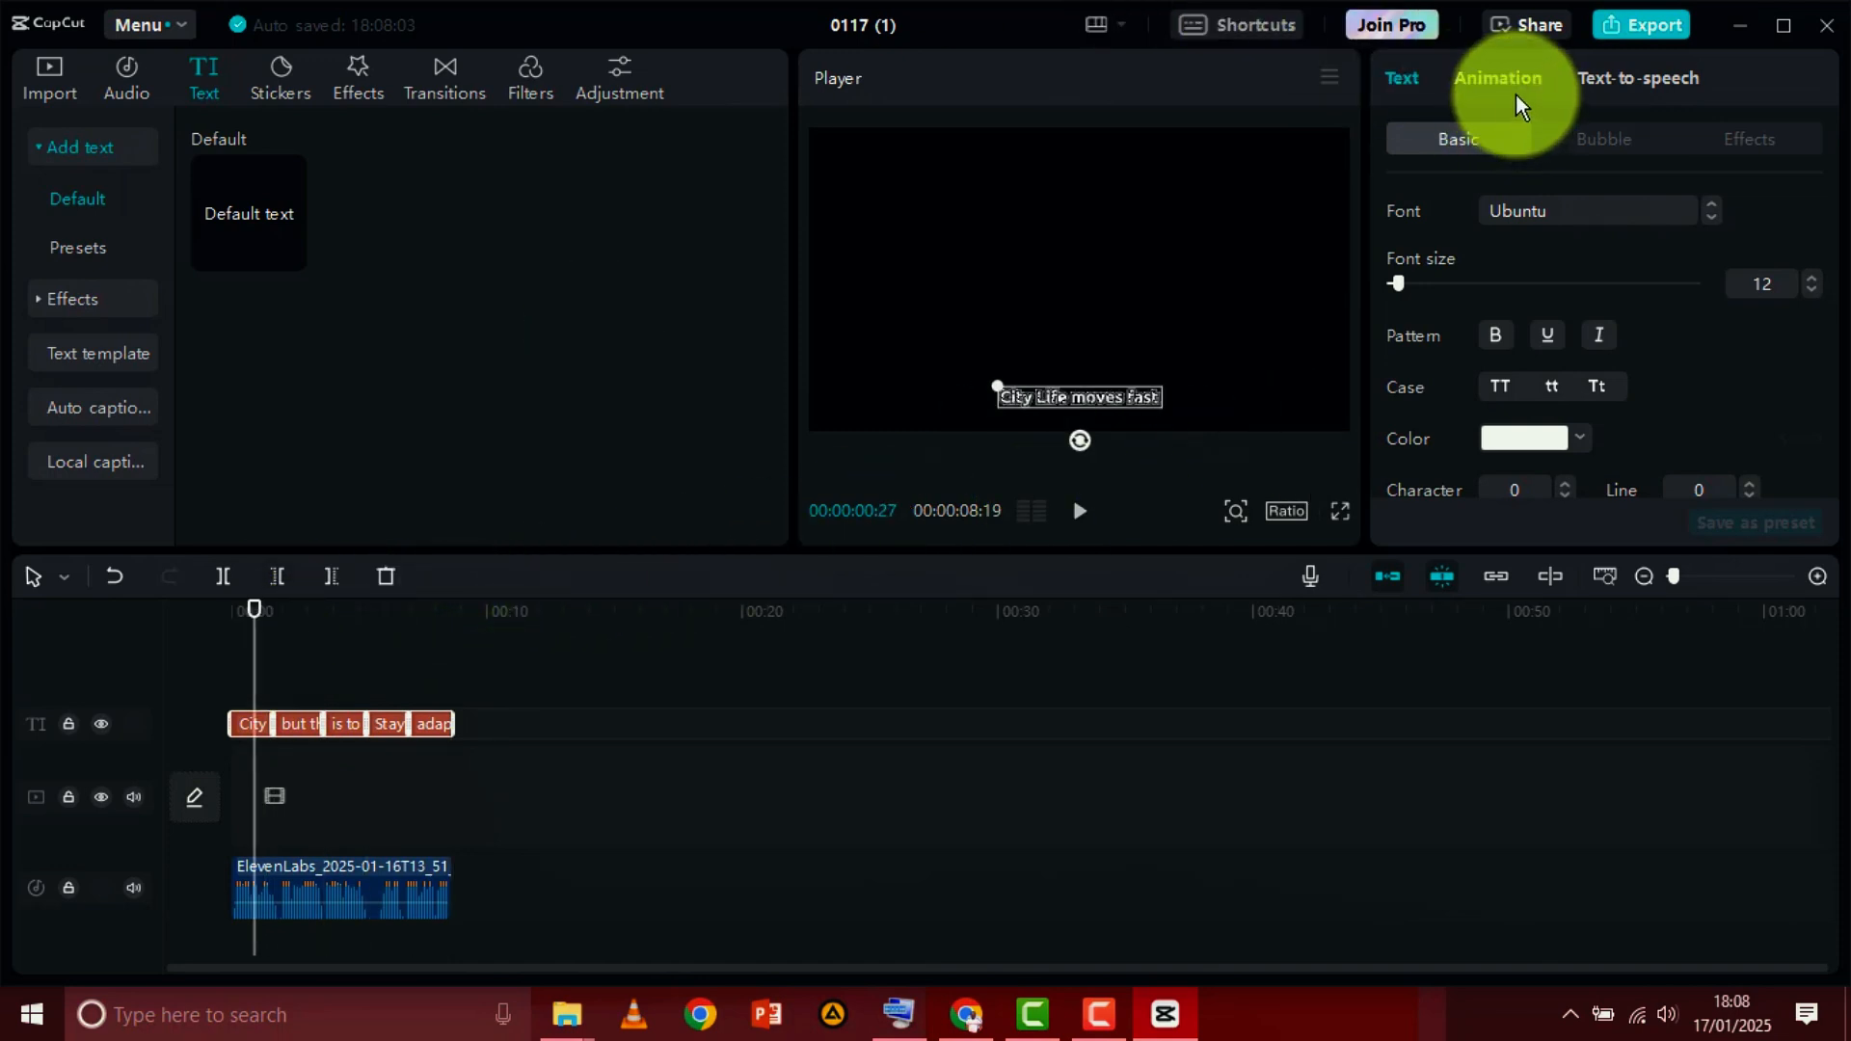
Look through the In, Out and Loop animations available for the selected captions
click(1491, 78)
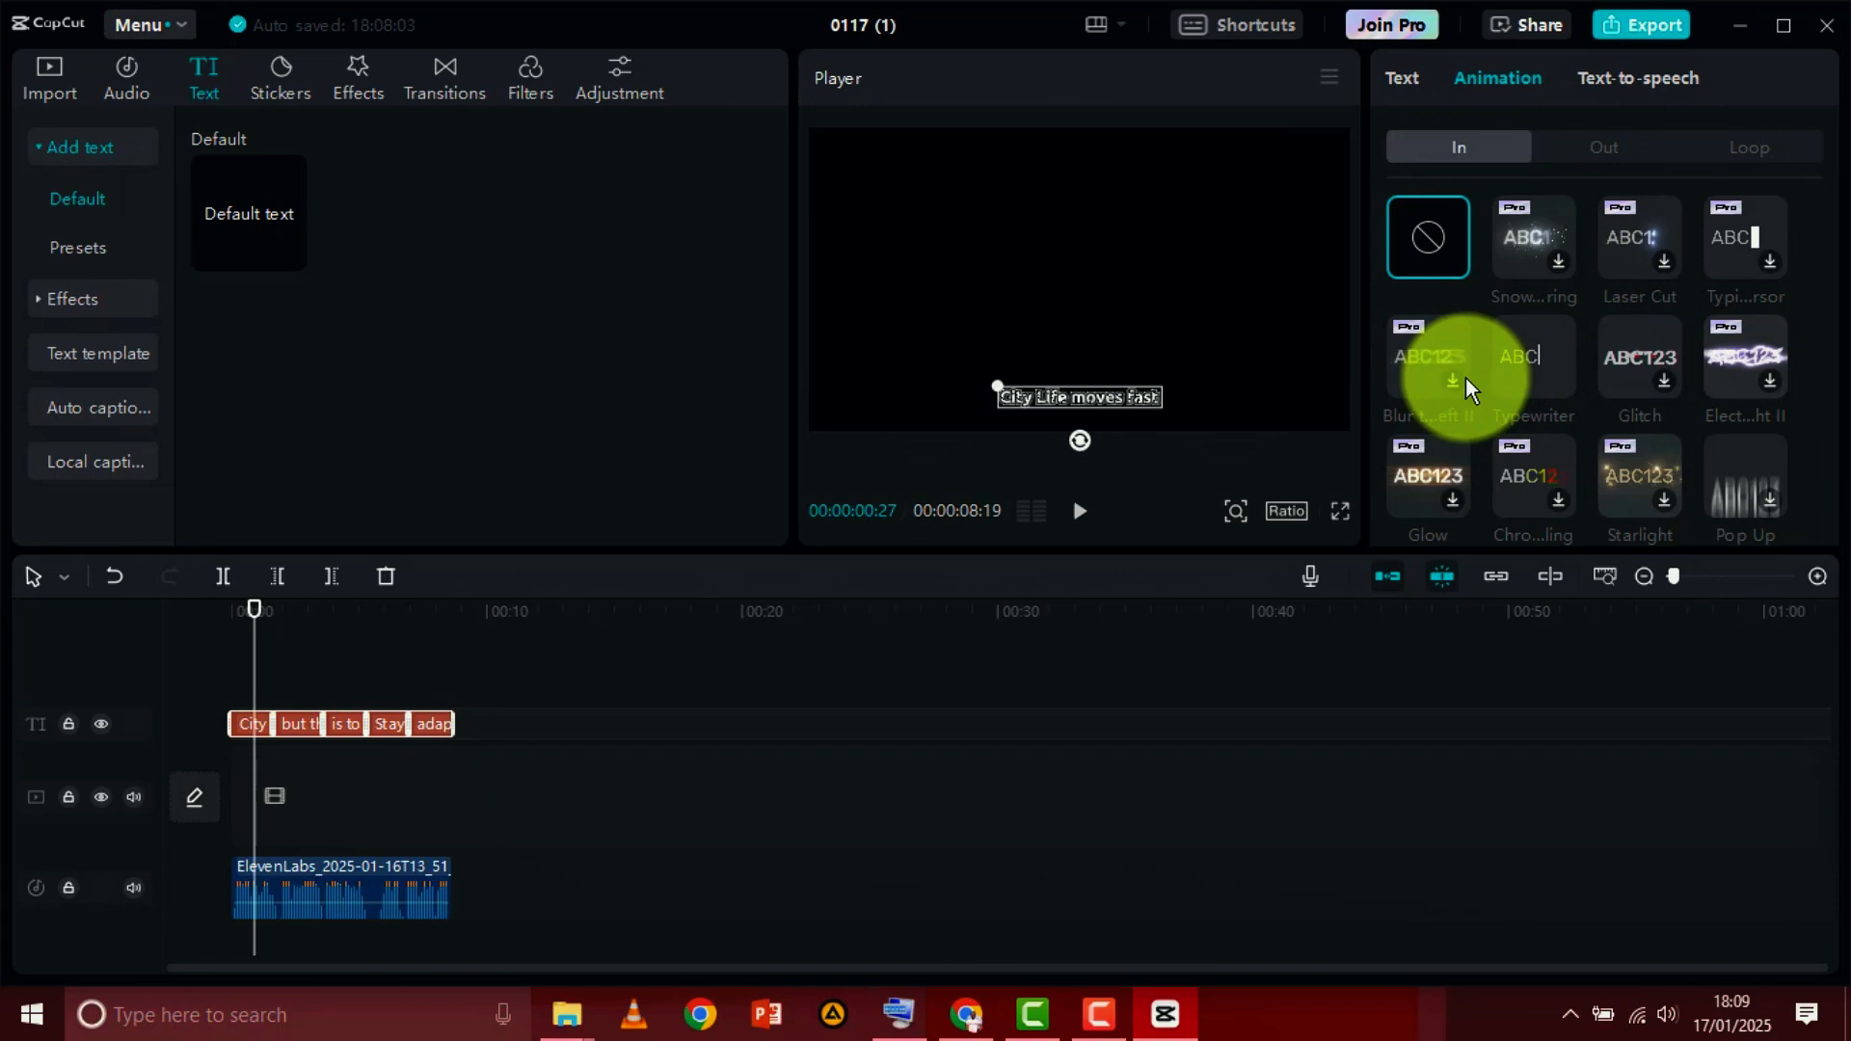
click(1612, 144)
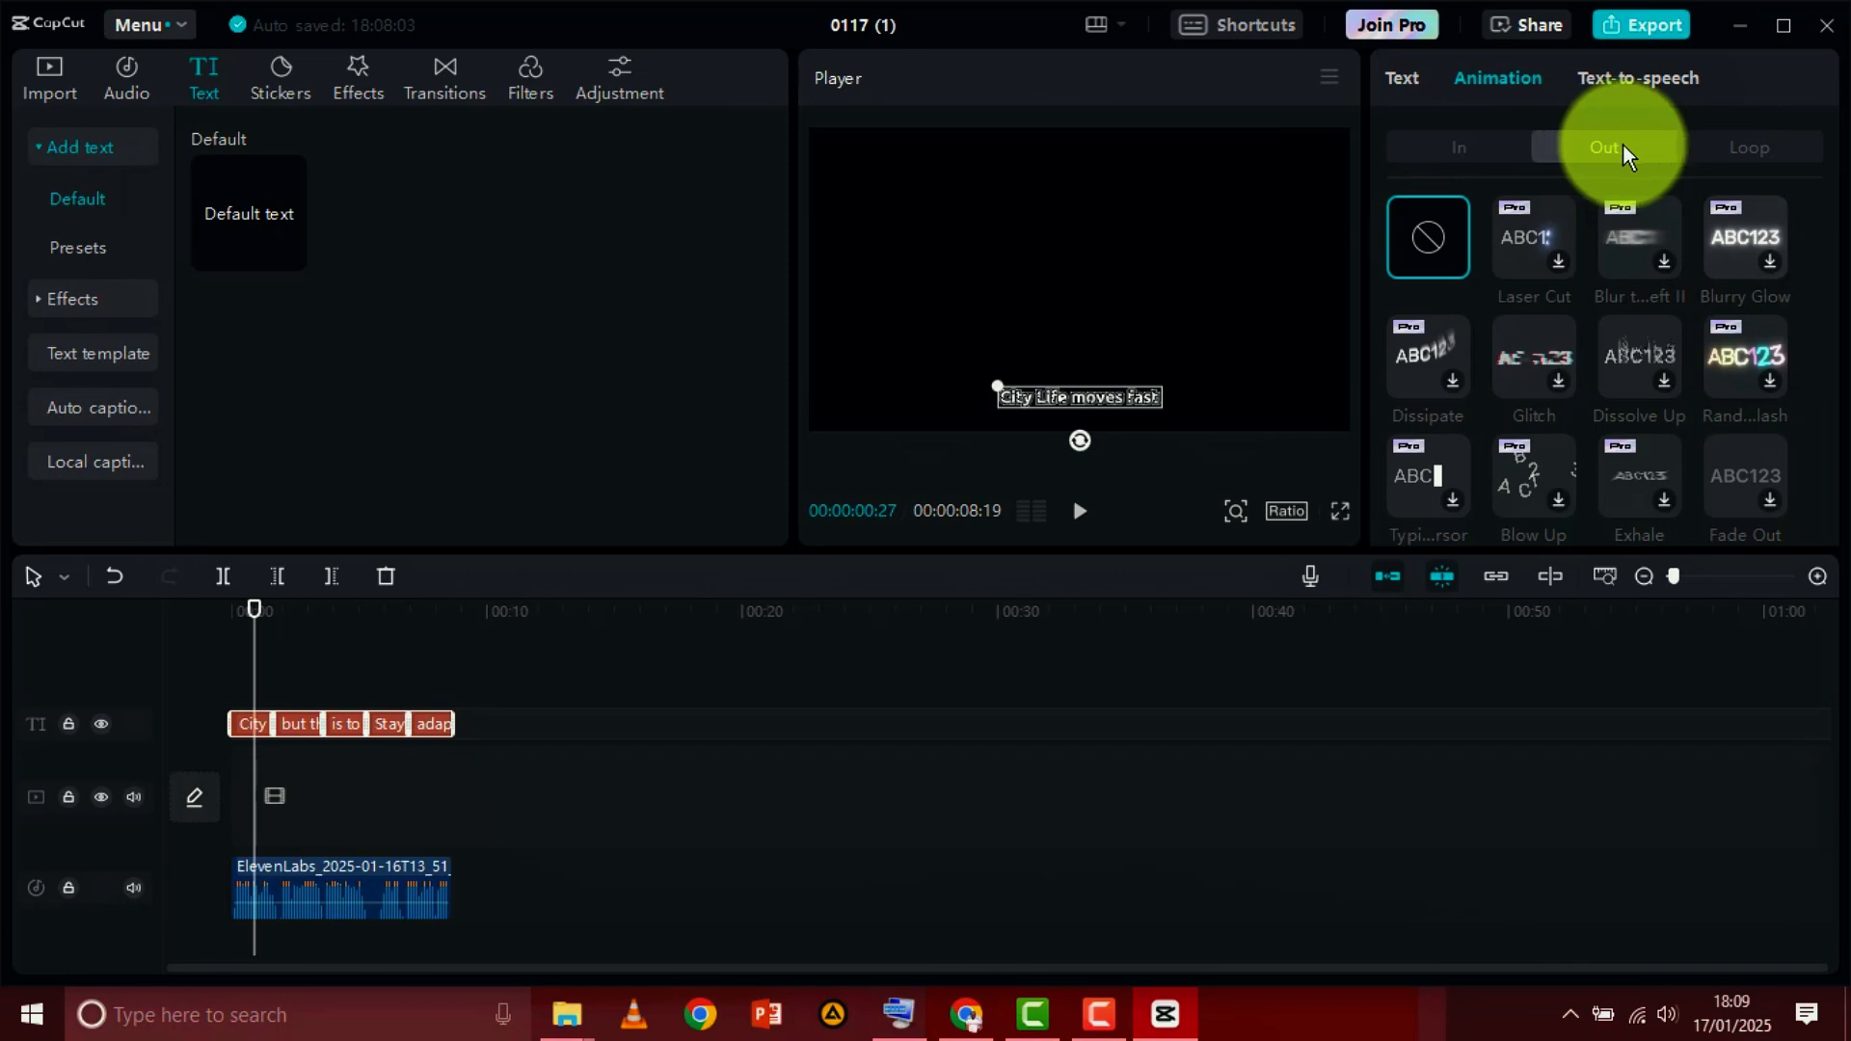
click(1728, 149)
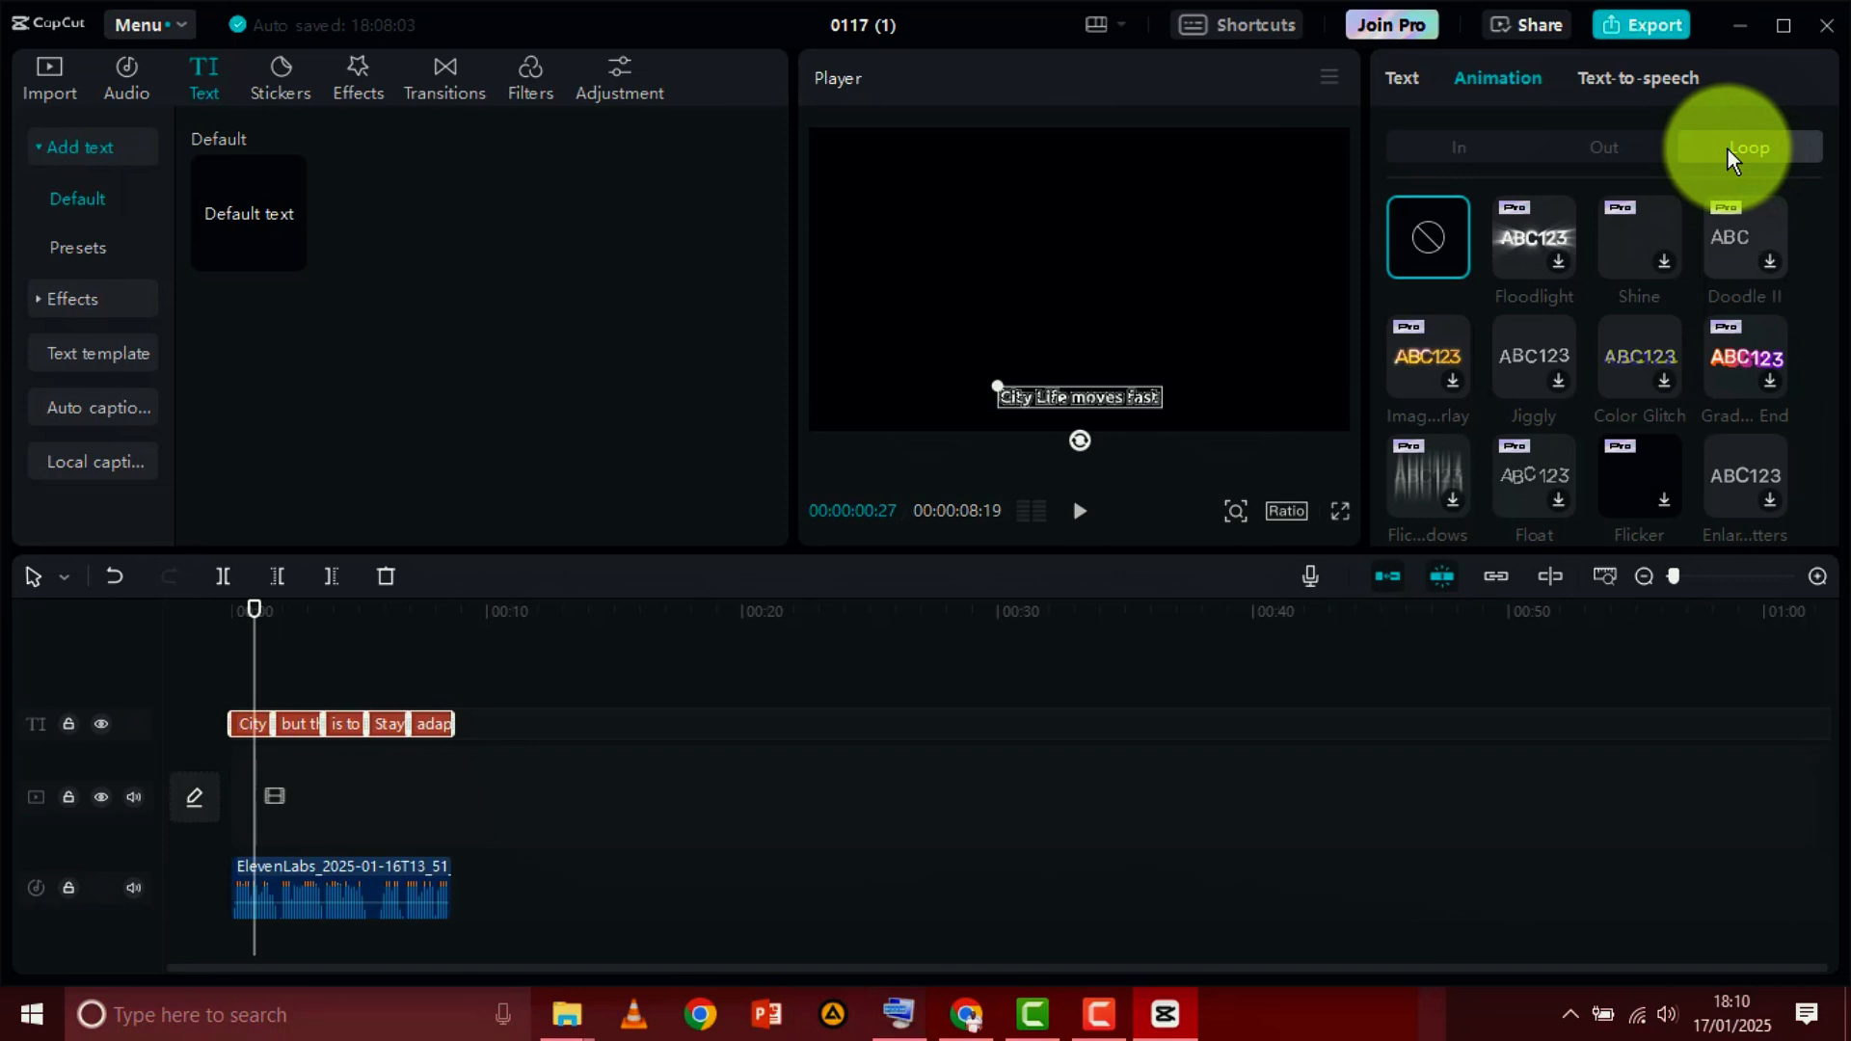
Apply the Typewriter In animation to all selected captions and return the playhead to the start of the timeline
click(1462, 148)
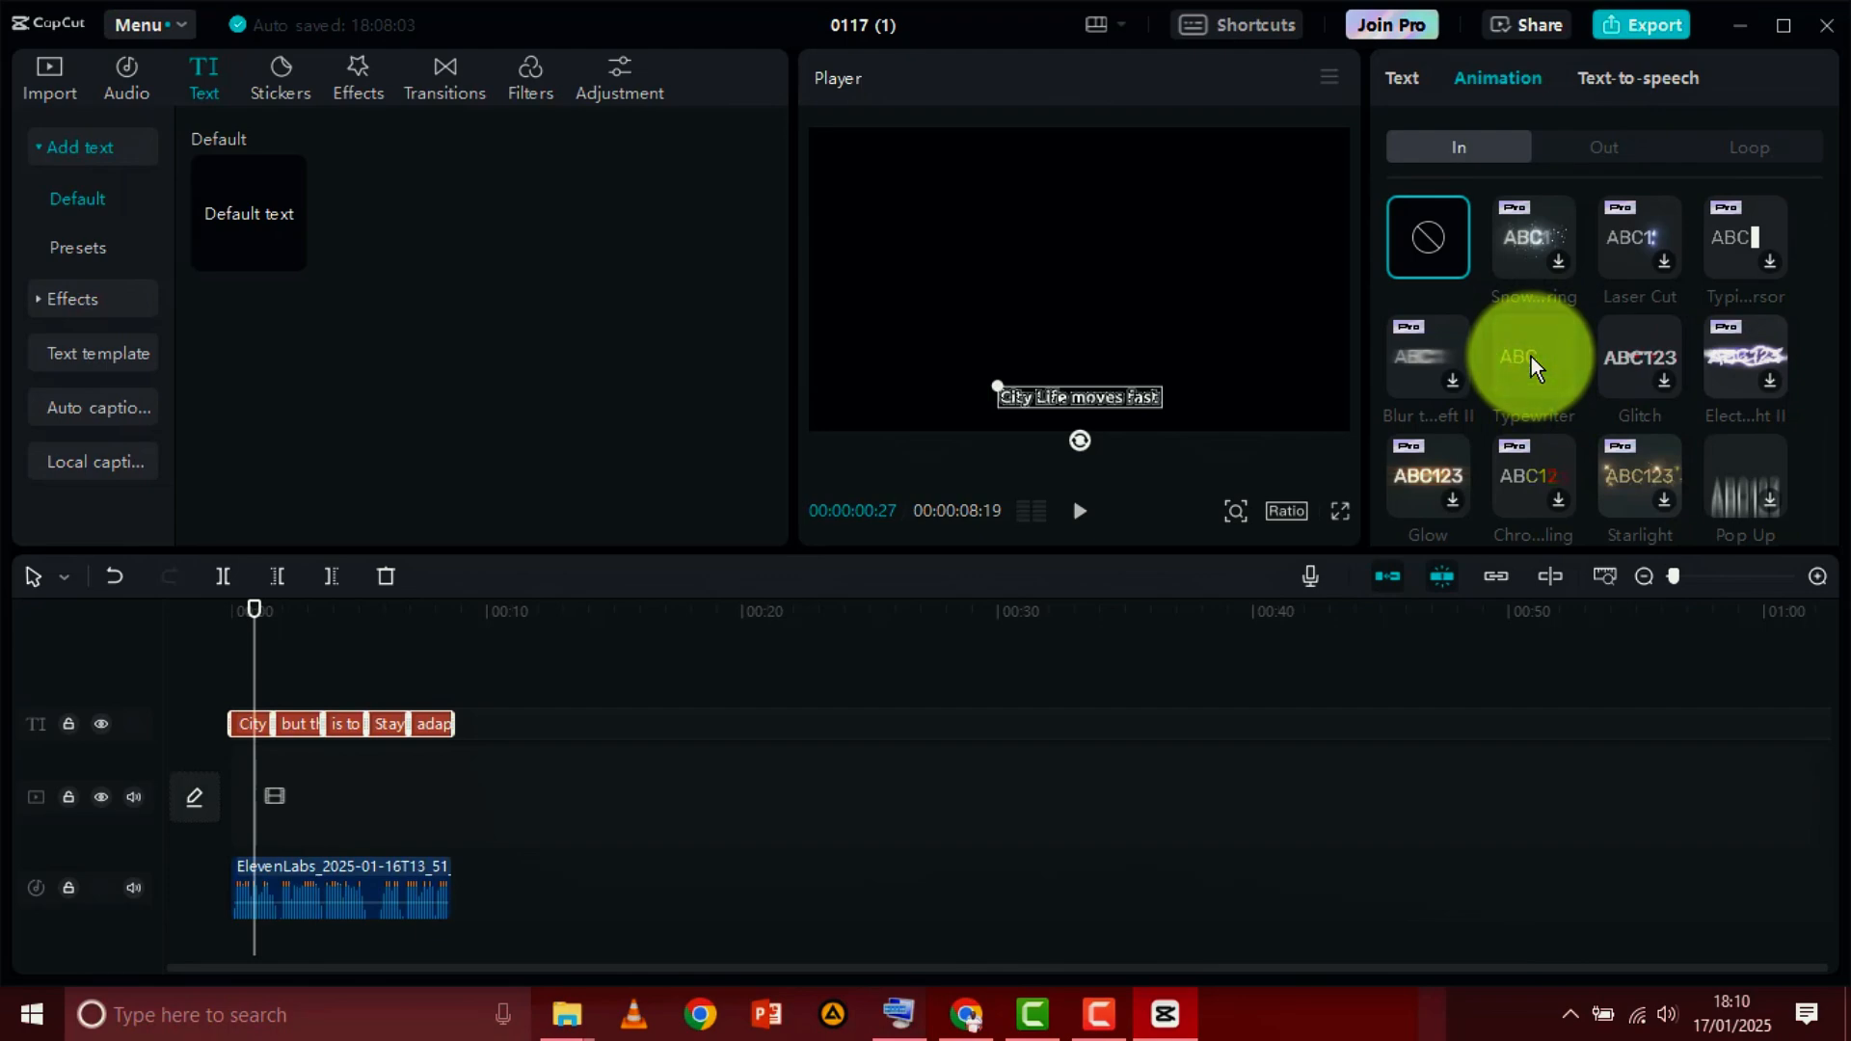
click(1531, 357)
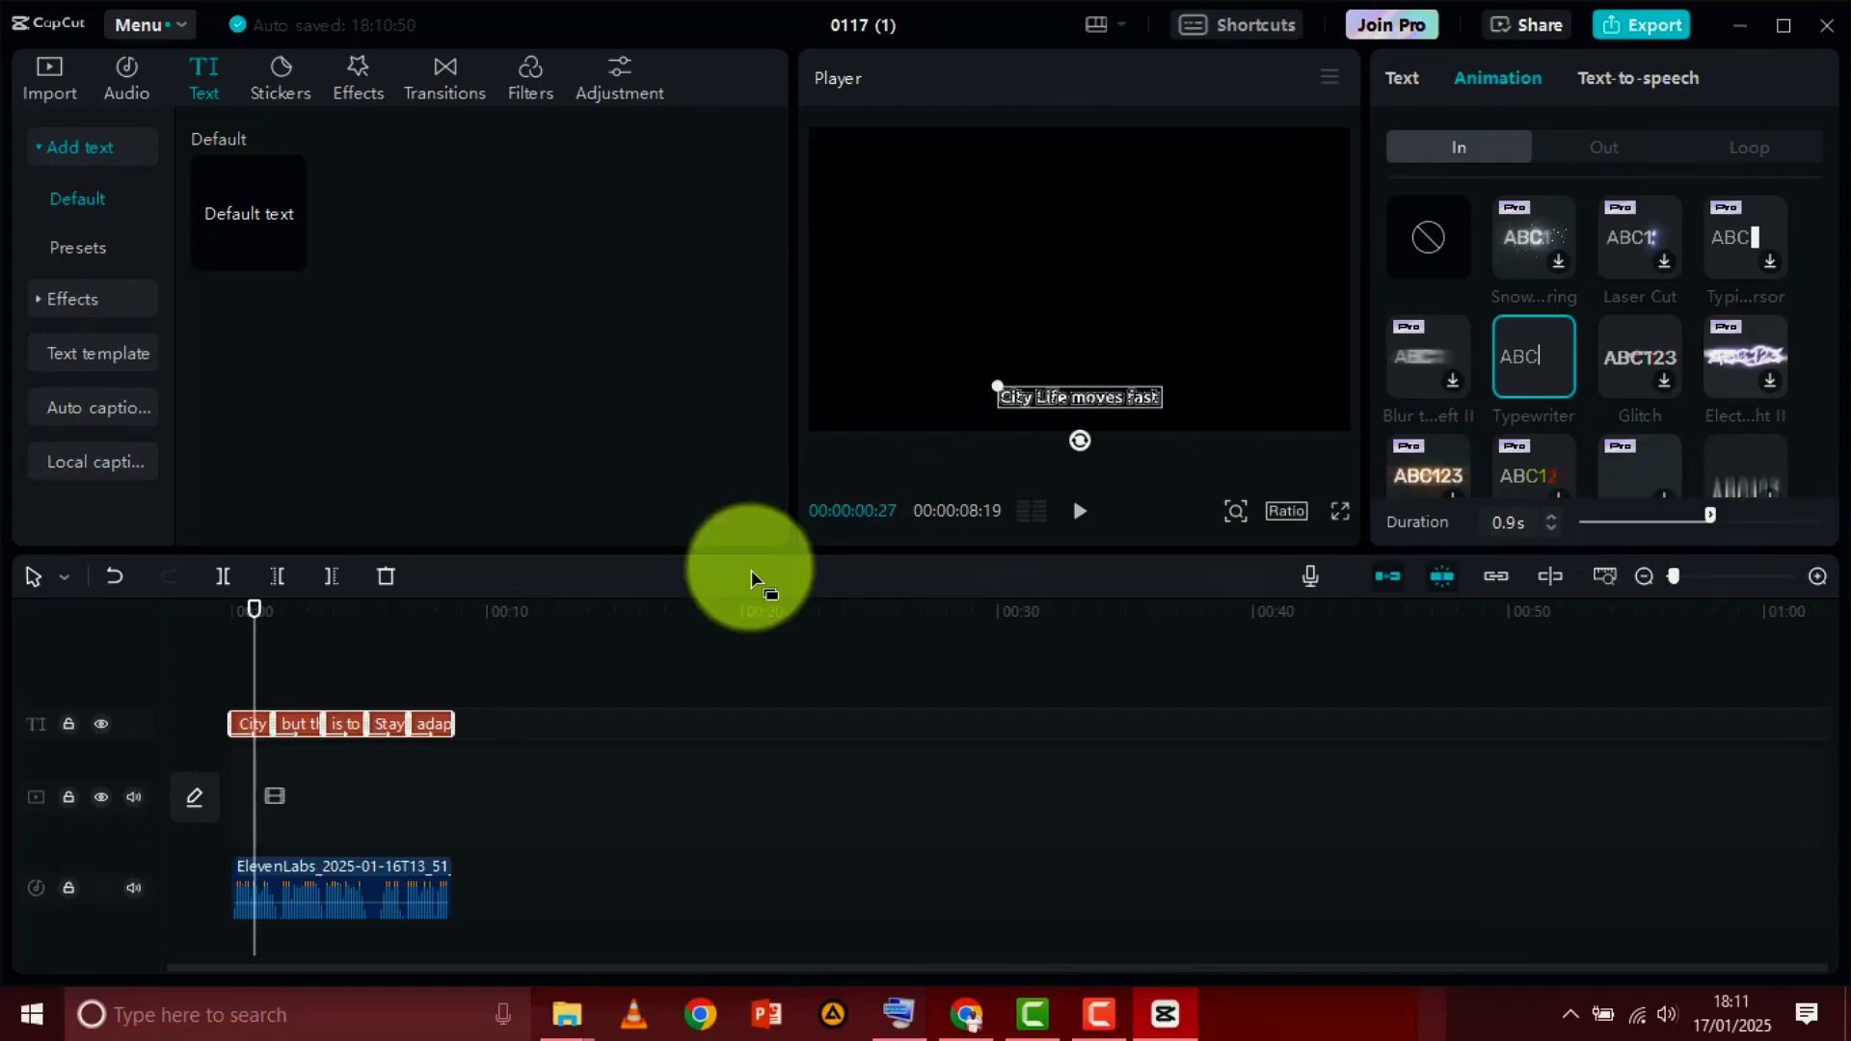
drag(250, 610, 231, 610)
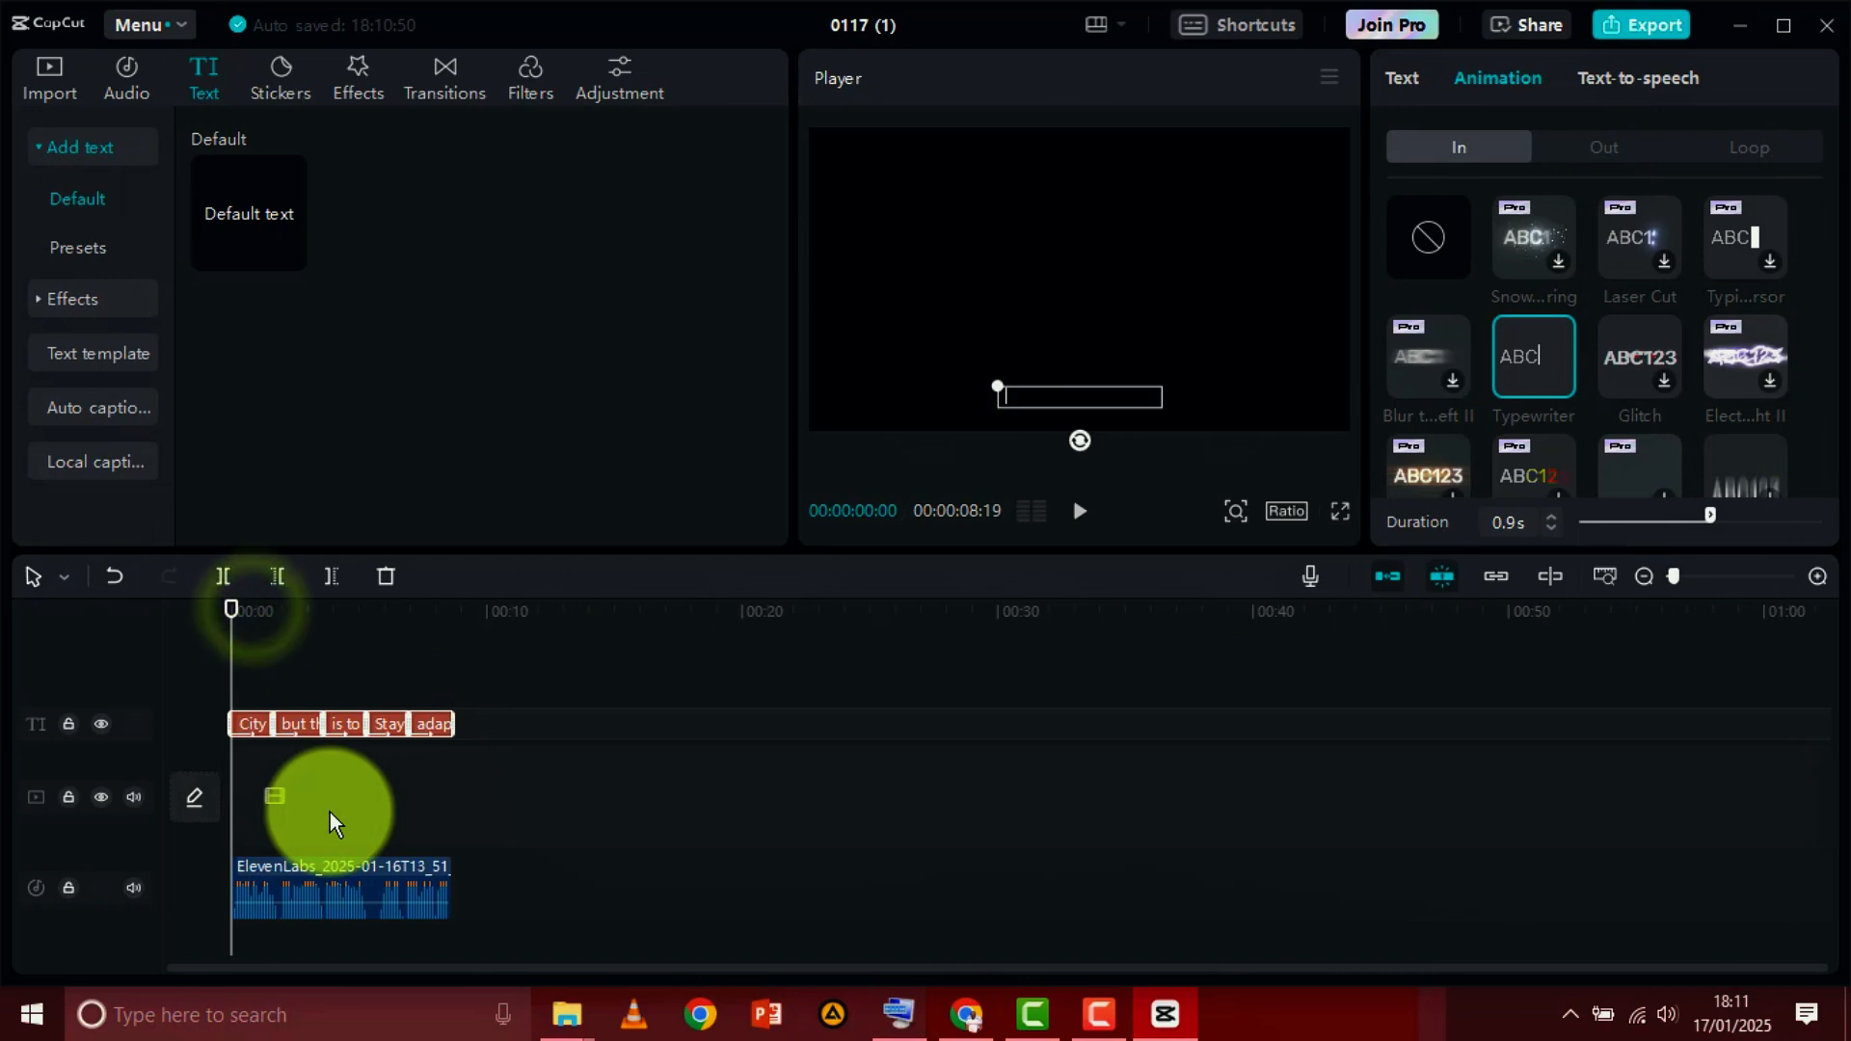
Export the captioned video as a 1080P H.264 mp4 at 30fps with the recommended bit rate
click(1658, 29)
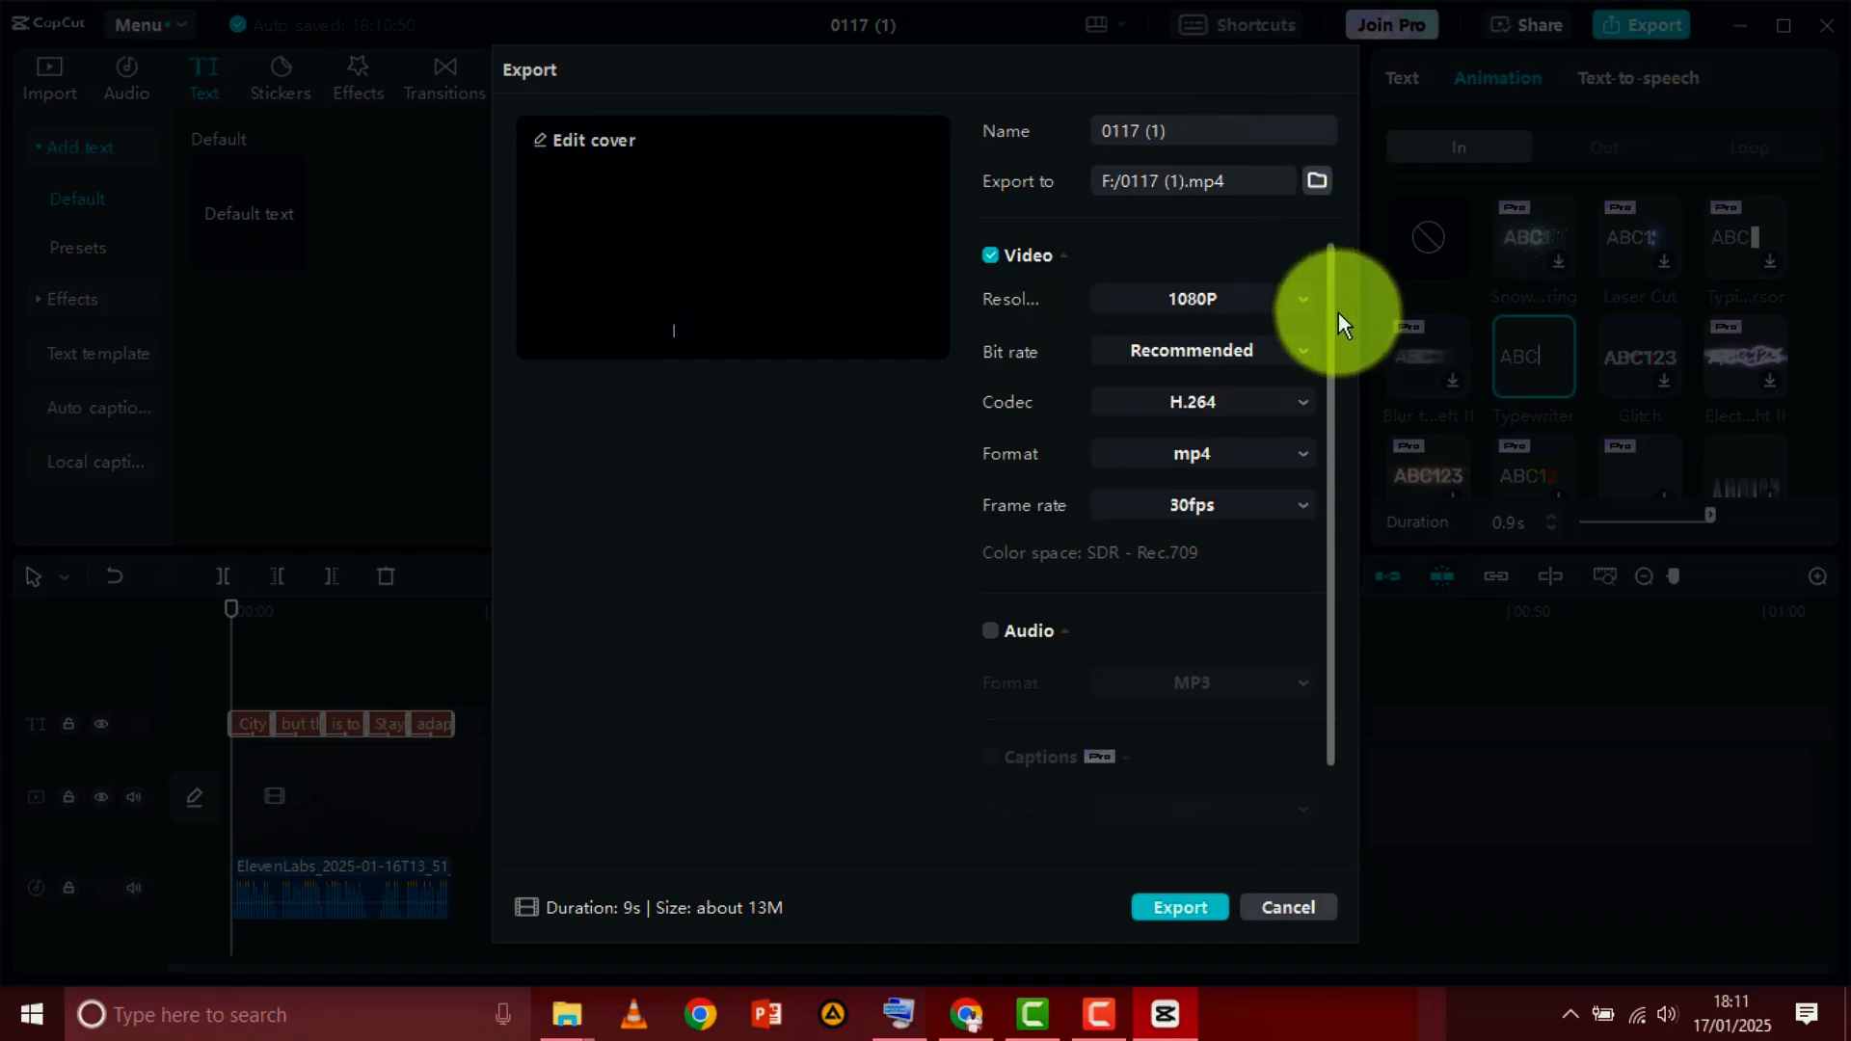
scroll(1330, 318, down, 2)
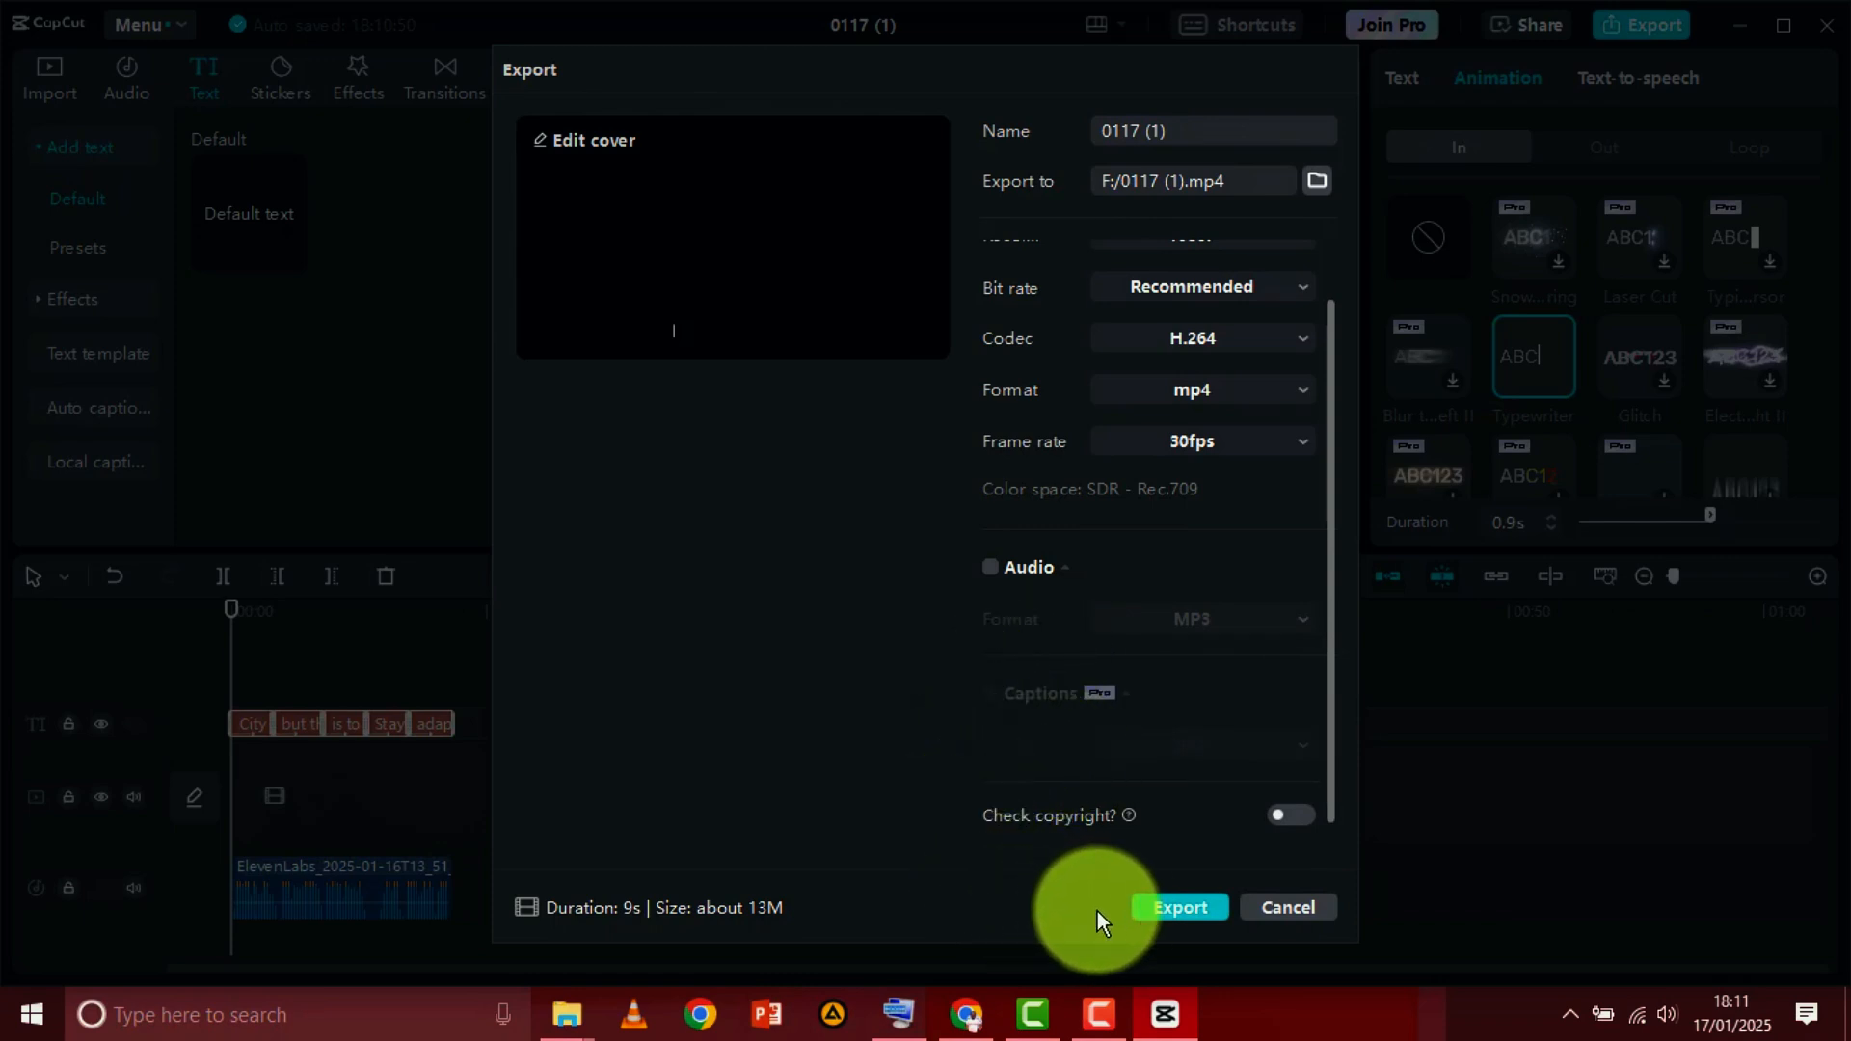
click(1192, 912)
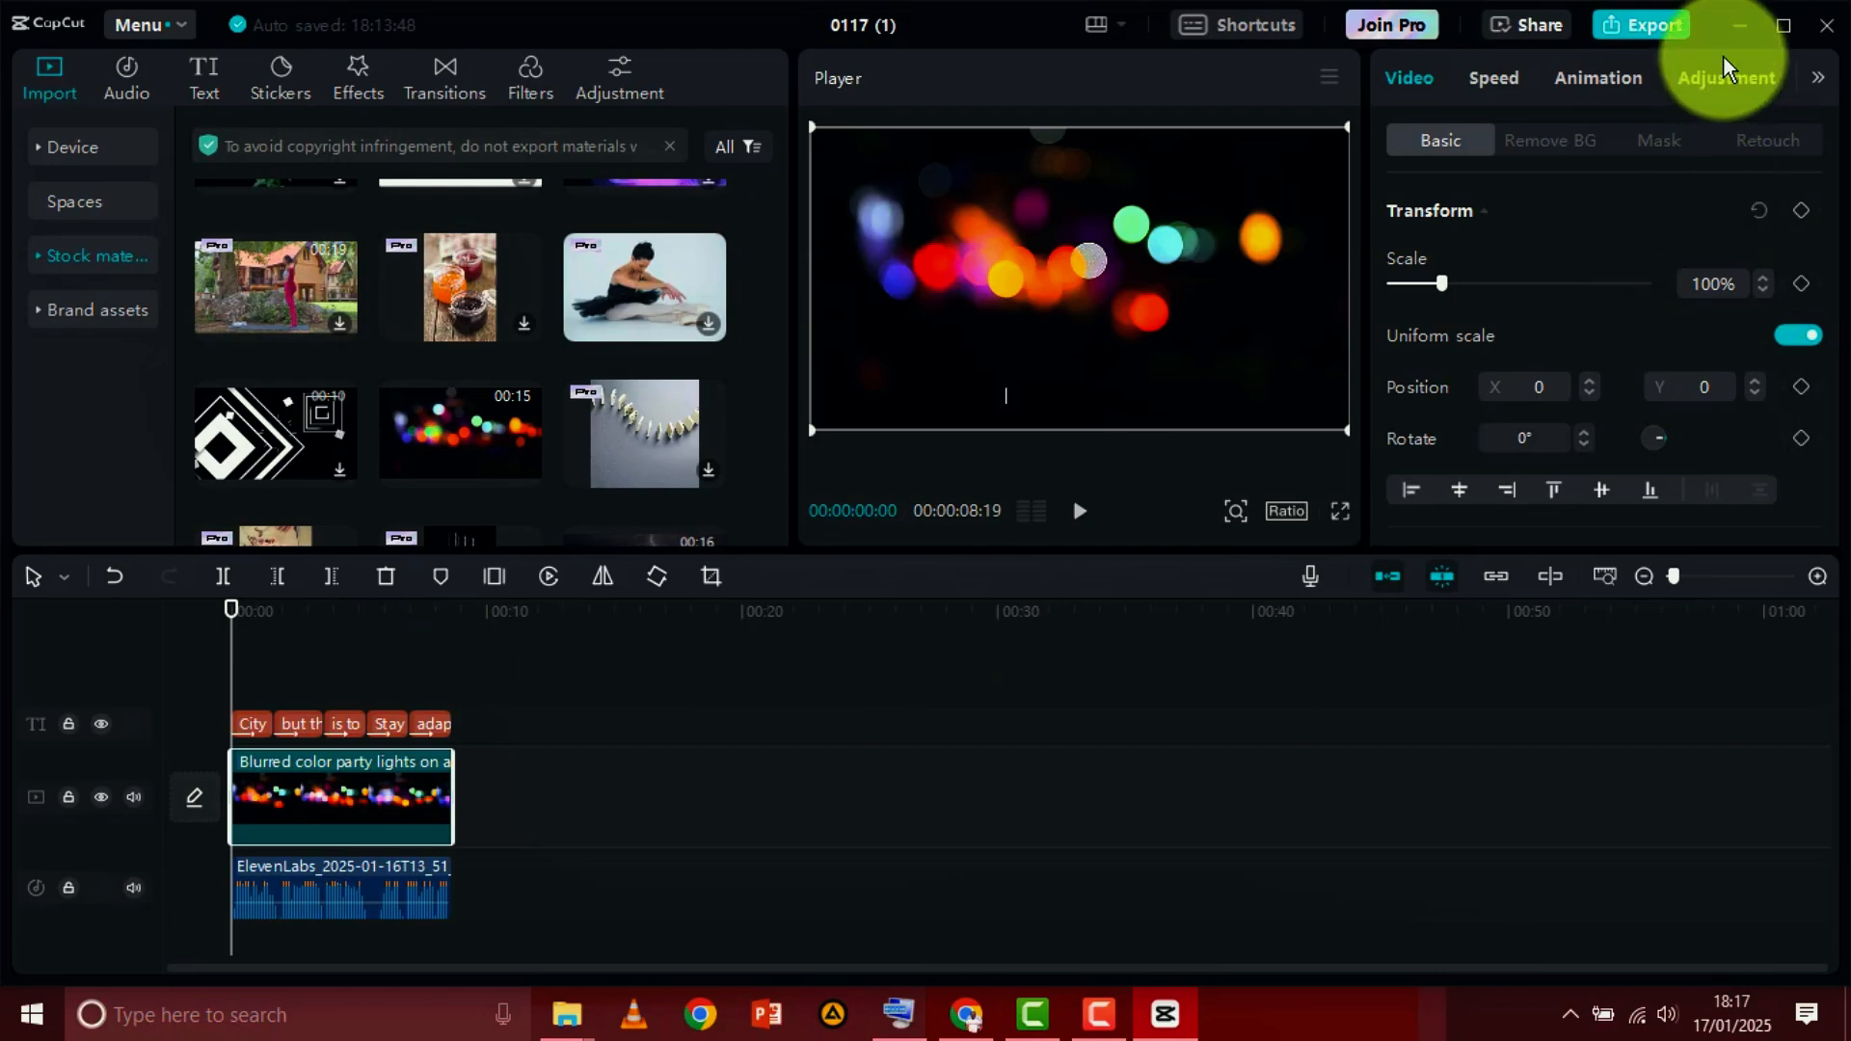
Minimize the editor and play the exported video City Life.mp4 from the desktop
click(1736, 26)
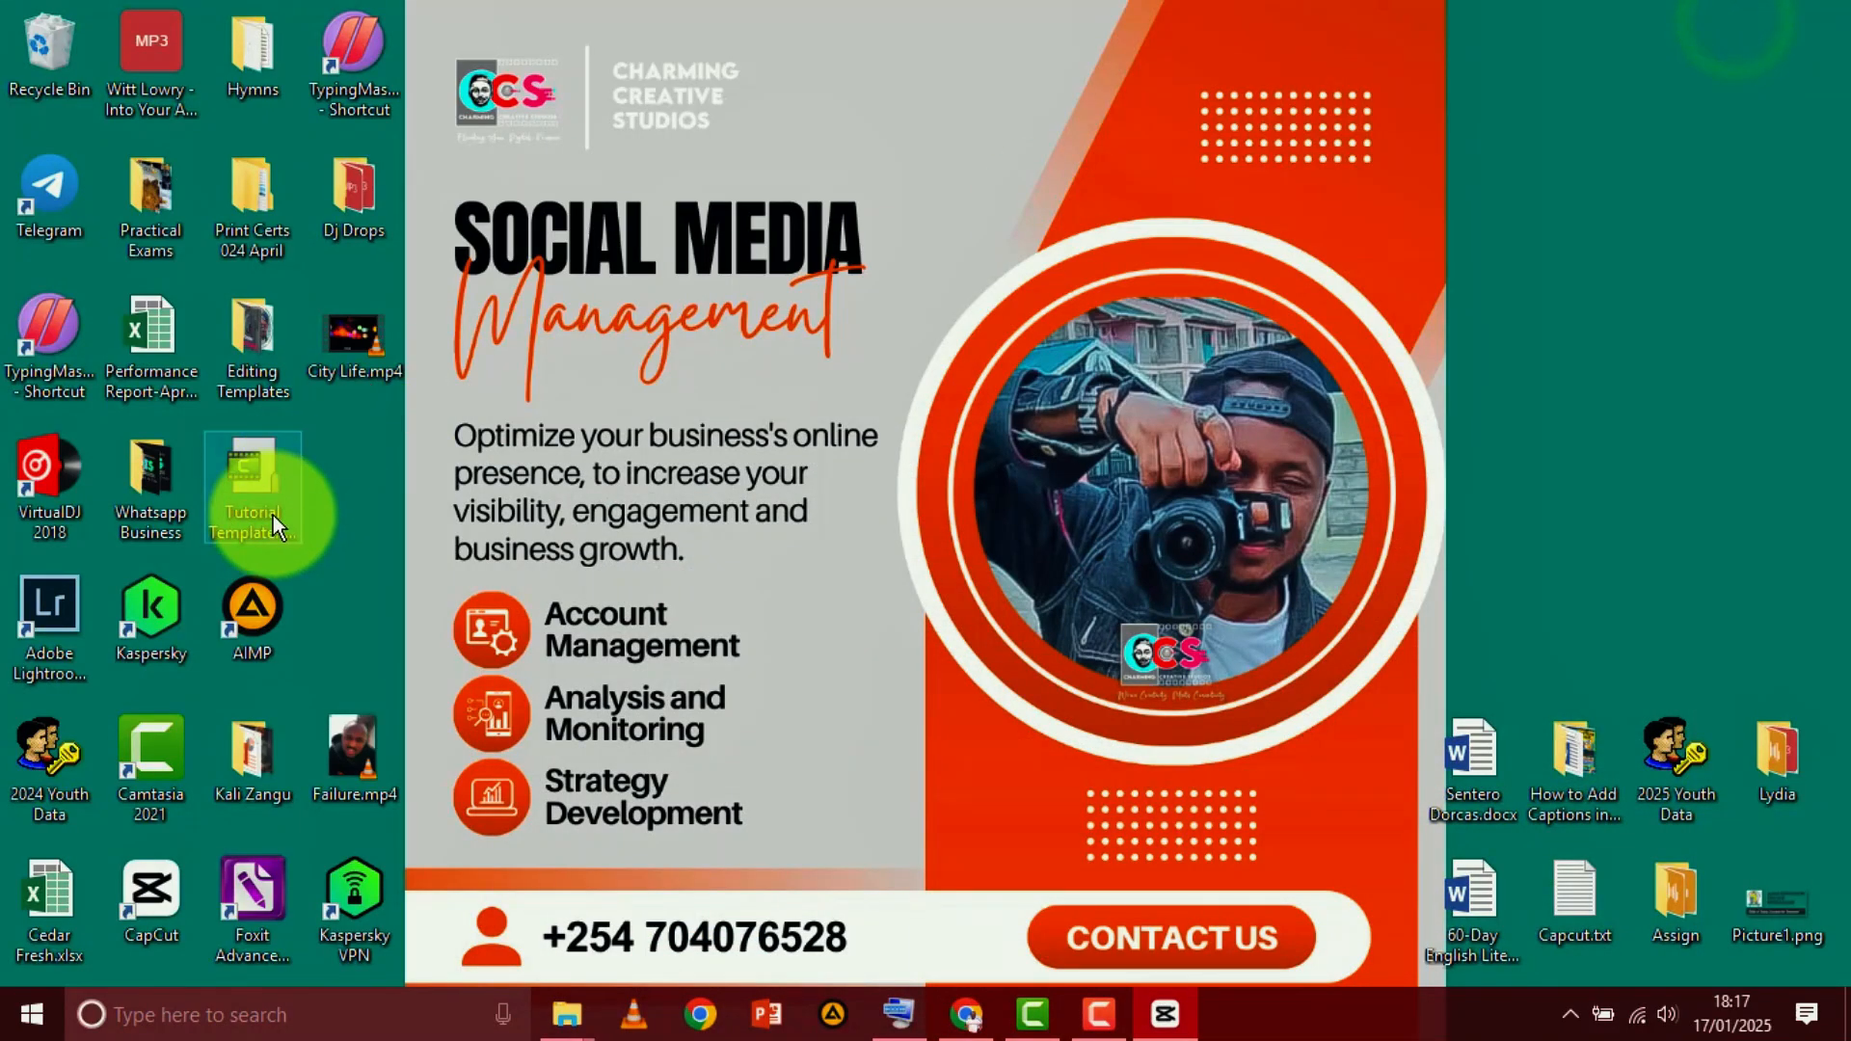
double_click(350, 332)
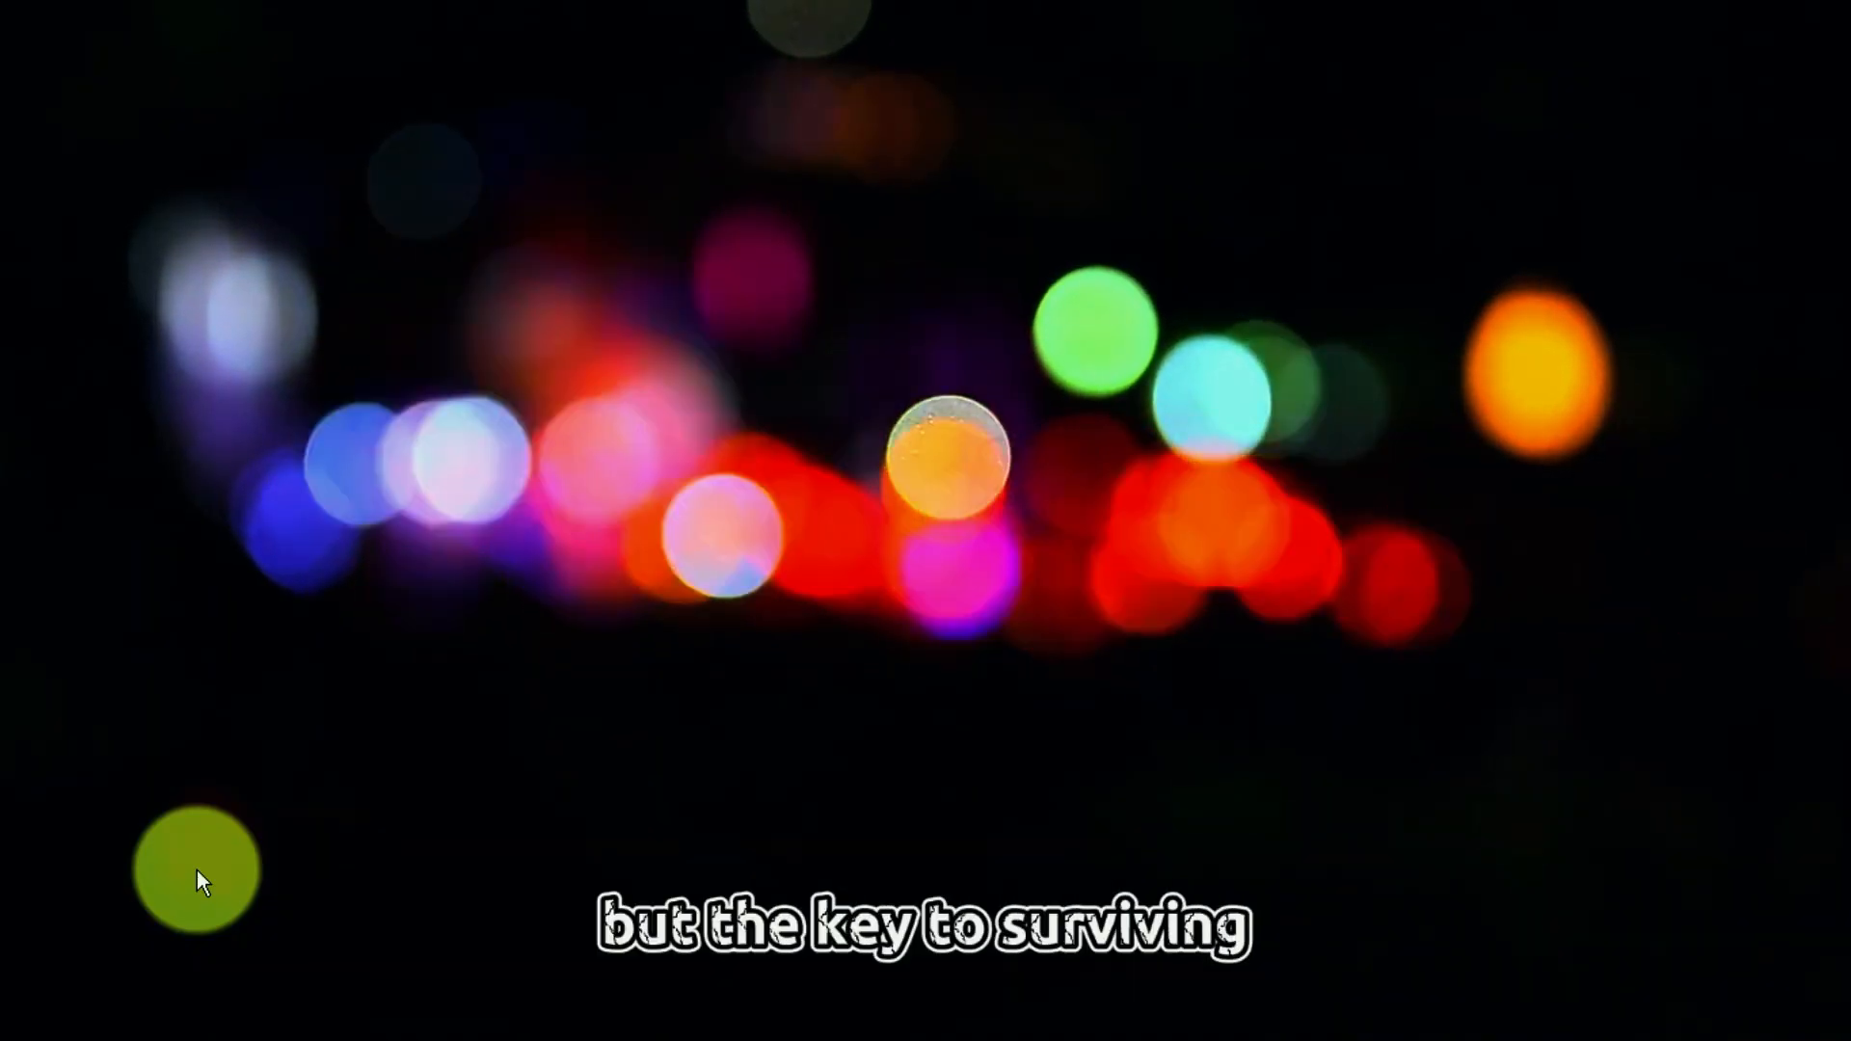